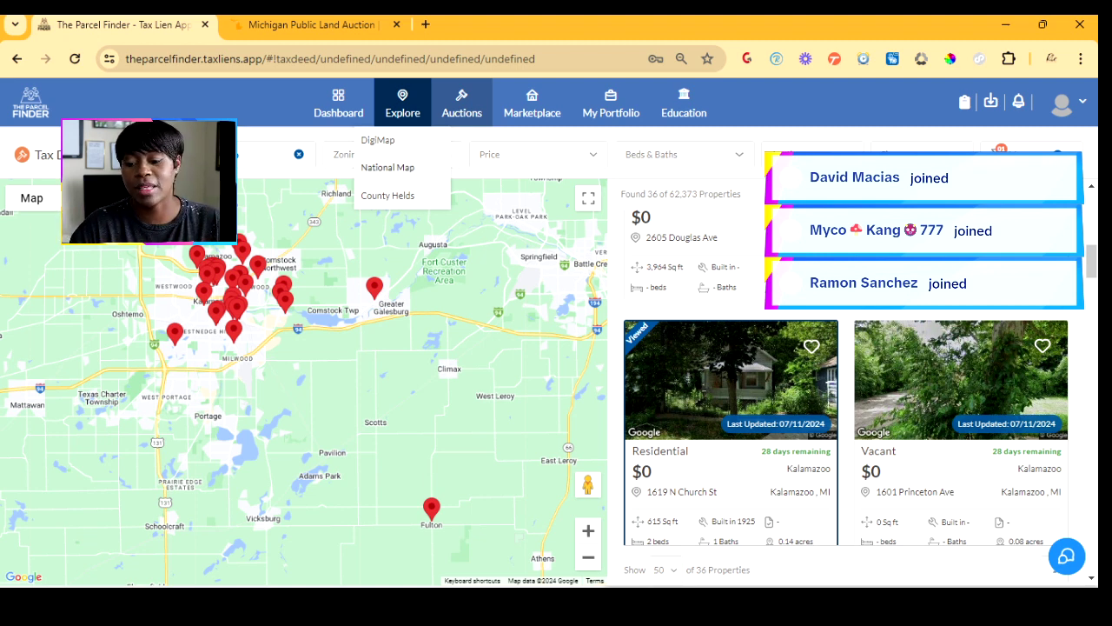
- Open the National Map with per-state tax lien, foreclosure, REO and county-held counts
left_click(388, 168)
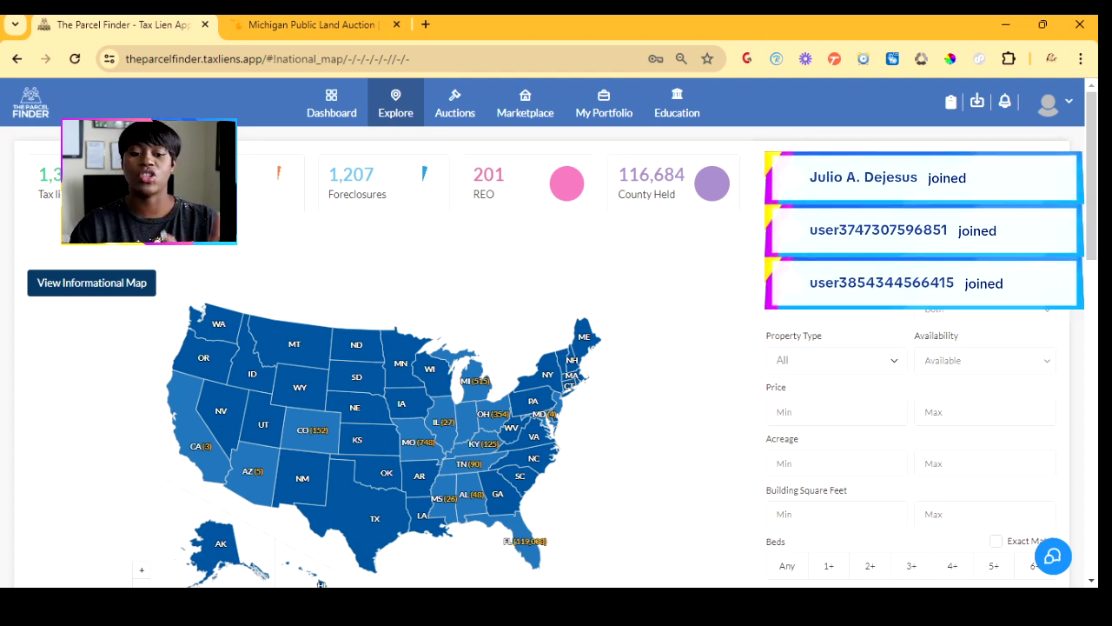
- Show the informational map of which states sell tax liens and which do not
scroll(556, 348, "down", 1)
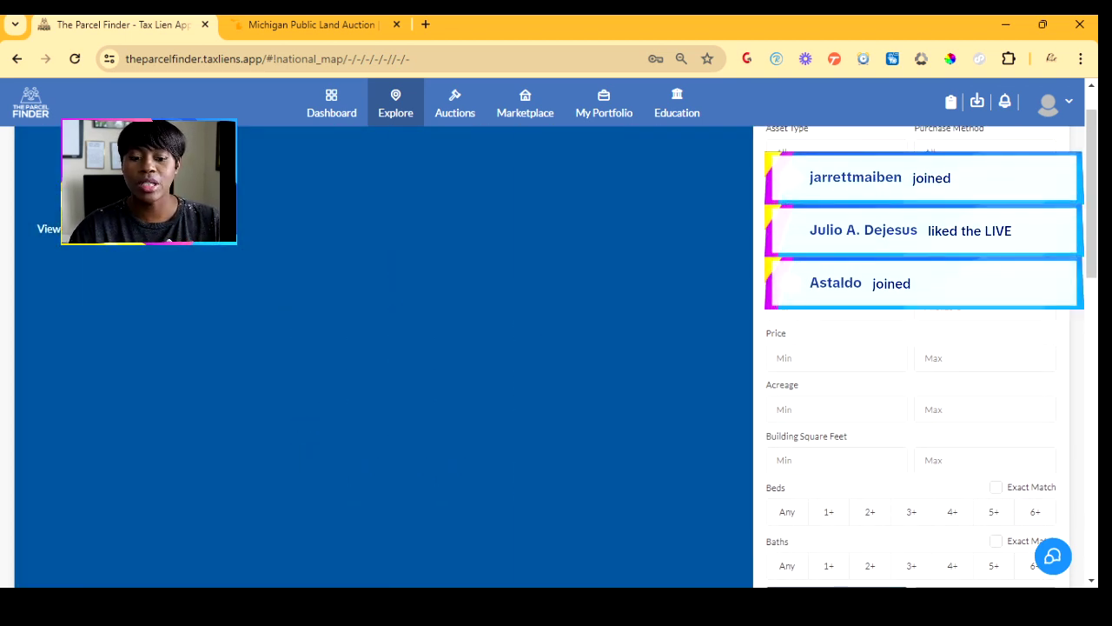
left_click(87, 228)
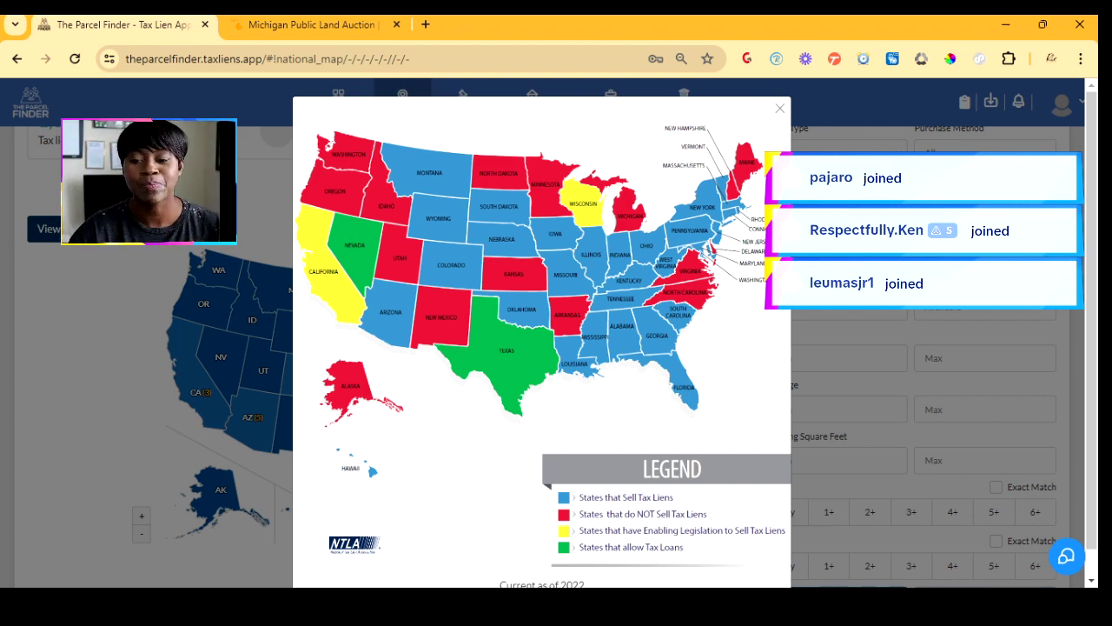
- Close the tax-lien informational map and scroll back up to the national map
key("Escape")
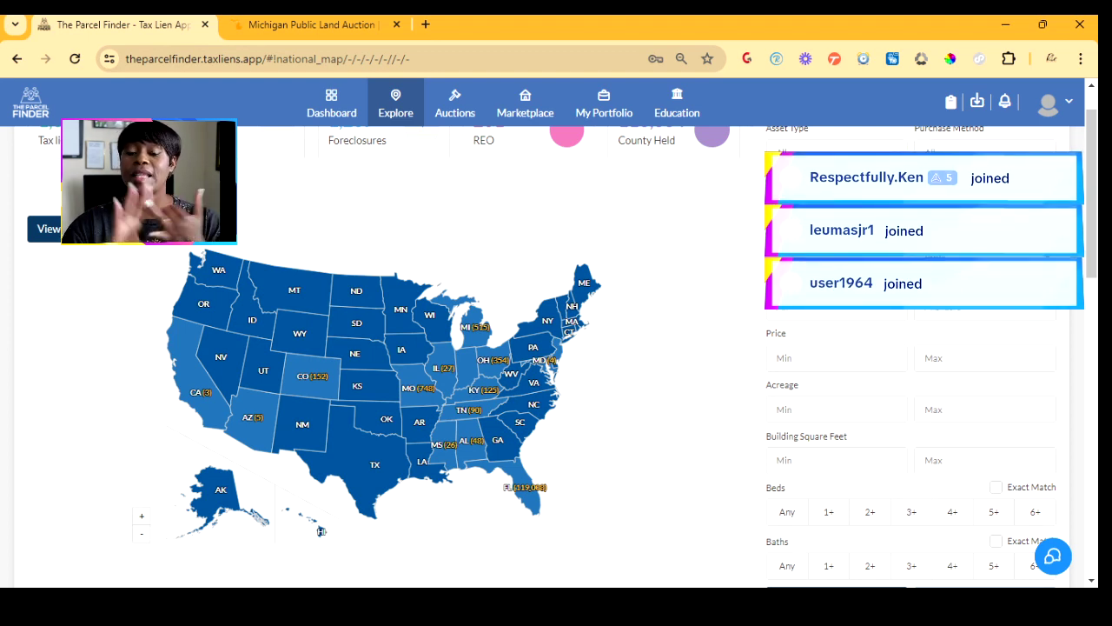
scroll(556, 348, "up", 1)
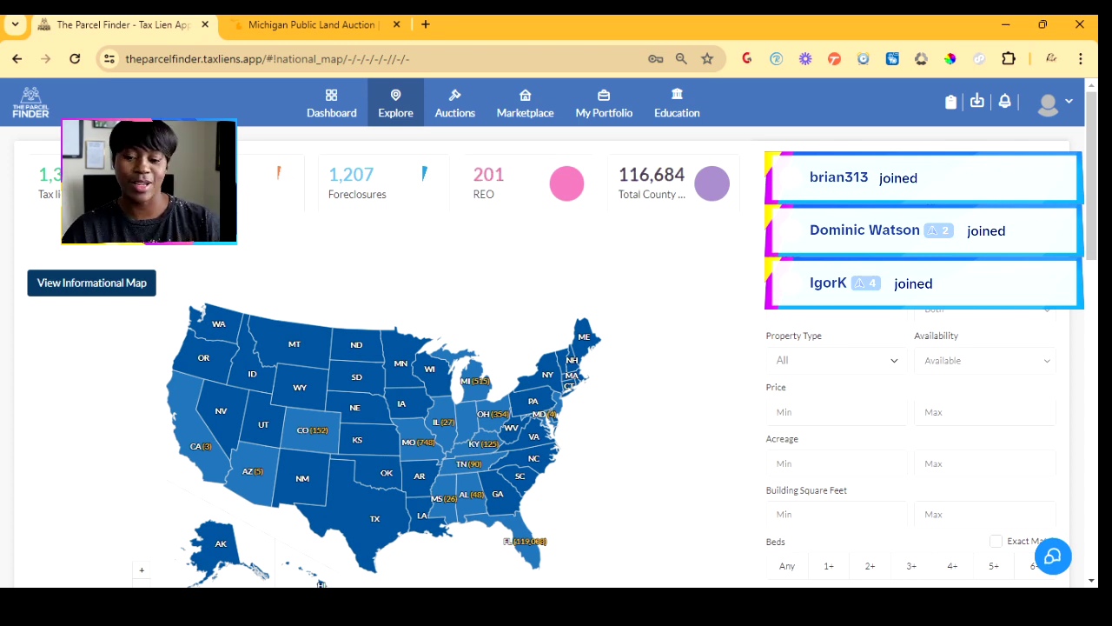
- Scroll down to the state table of tax liens, deeds, foreclosures and REO counts
scroll(556, 348, "down", 2)
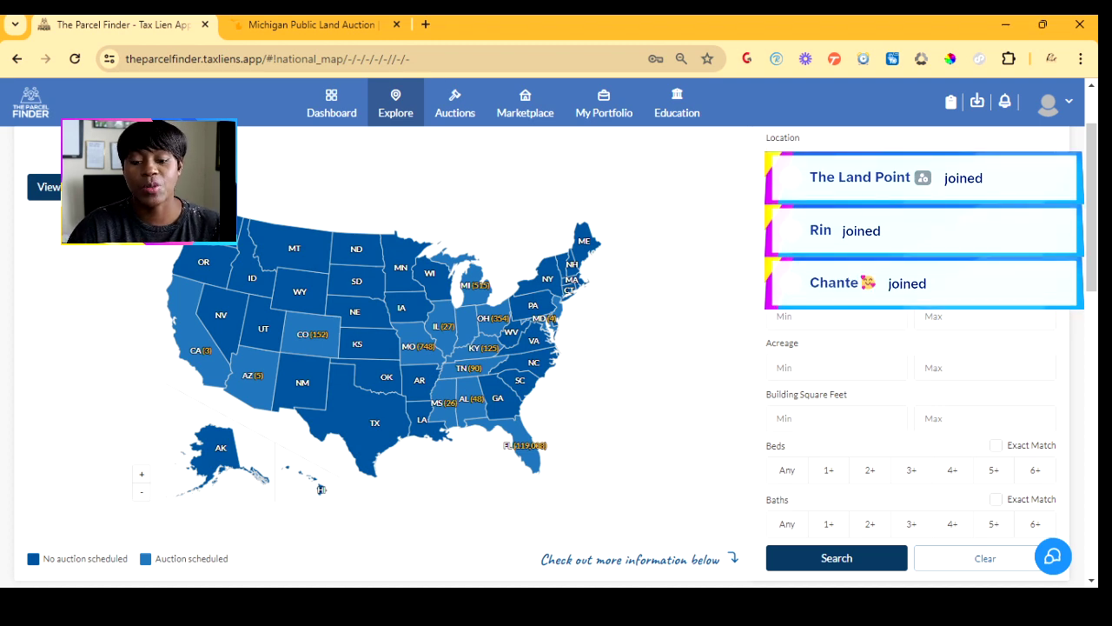
scroll(556, 347, "down", 1)
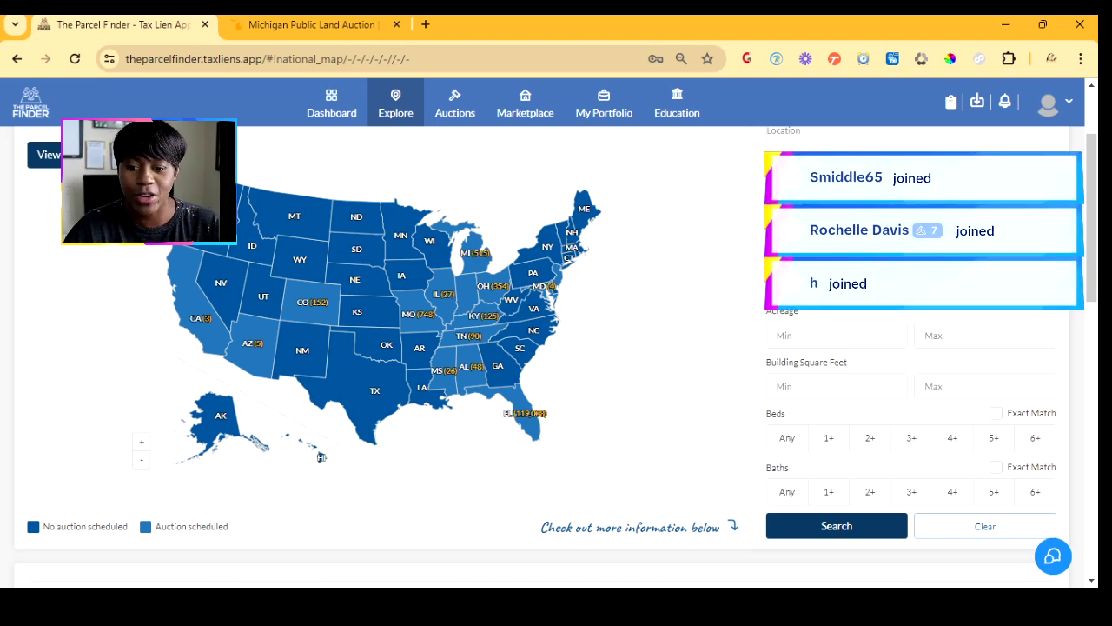
scroll(556, 356, "down", 1)
scroll(555, 356, "down", 3)
scroll(555, 356, "up", 3)
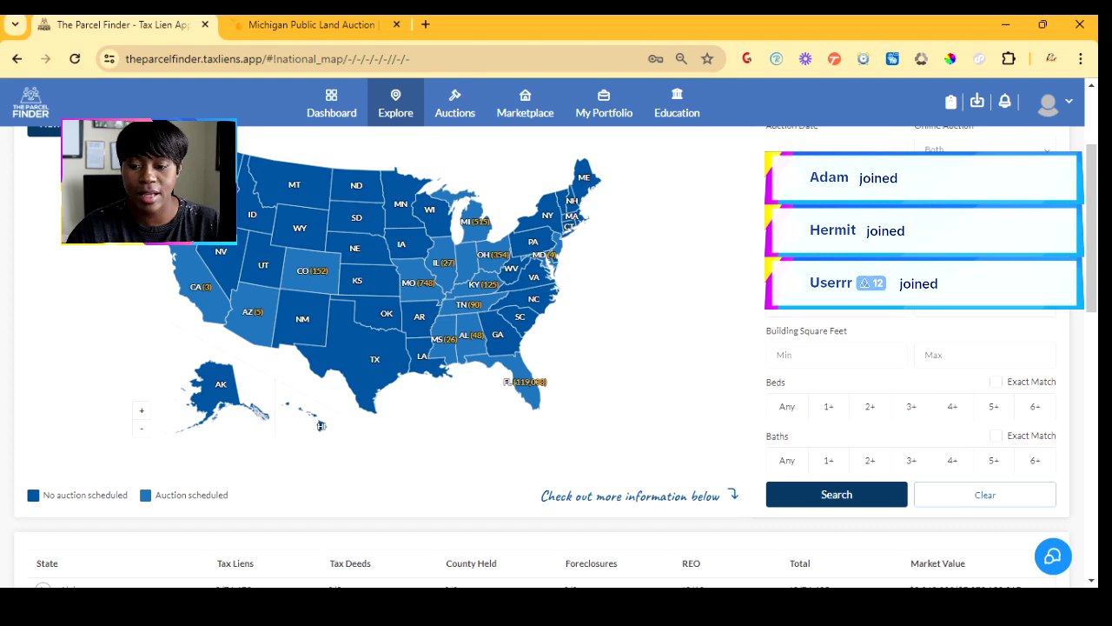
scroll(321, 426, "down", 10)
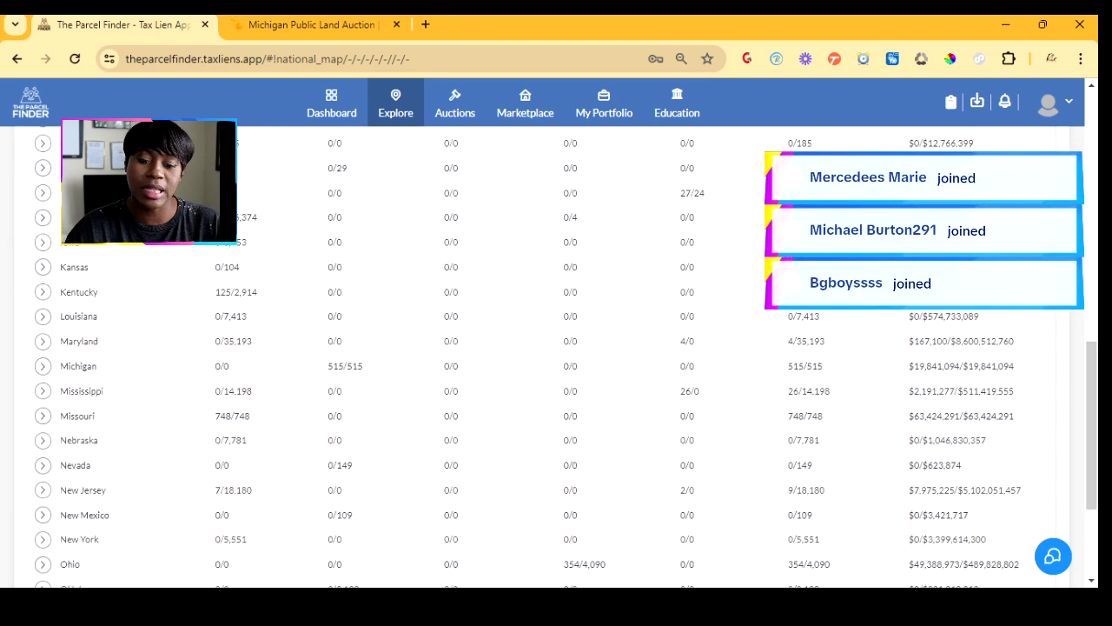
scroll(557, 357, "down", 4)
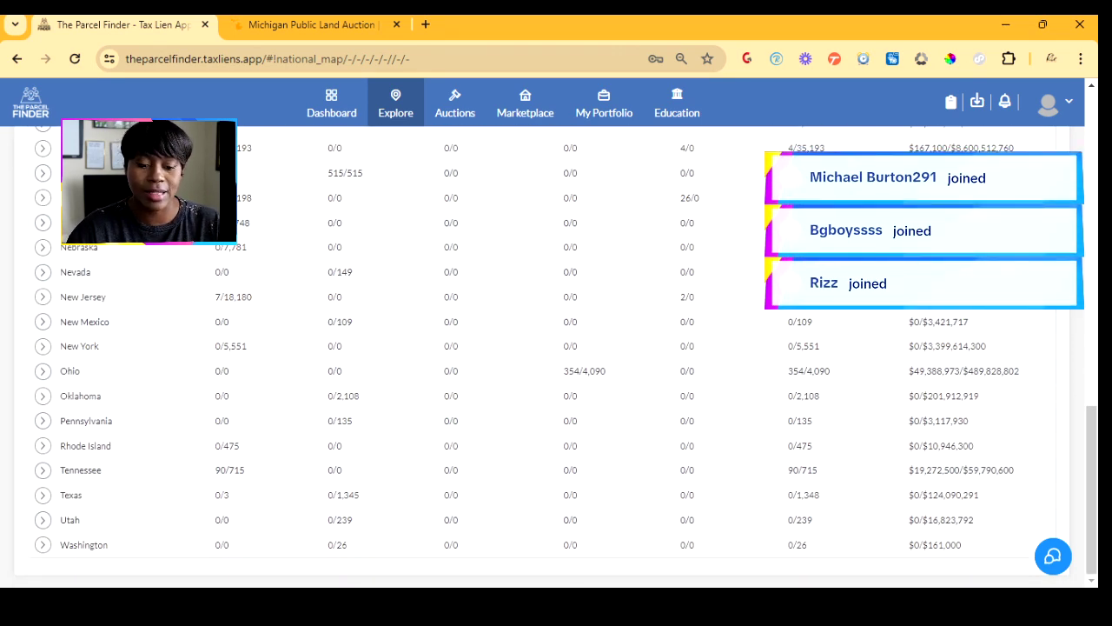
scroll(556, 356, "up", 6)
scroll(556, 357, "down", 1)
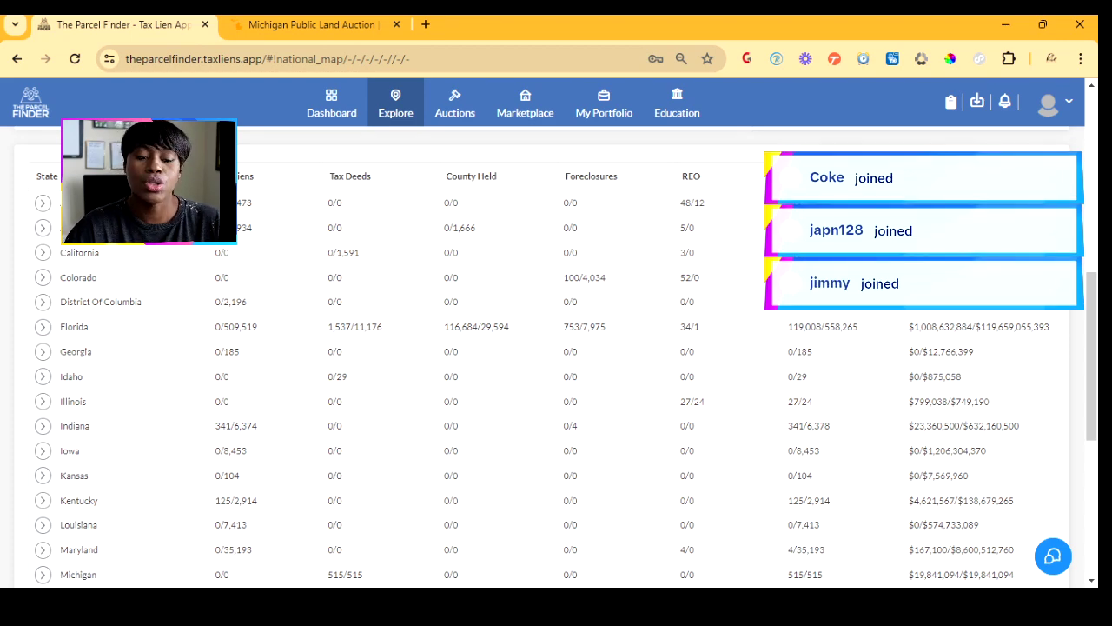
scroll(556, 356, "down", 3)
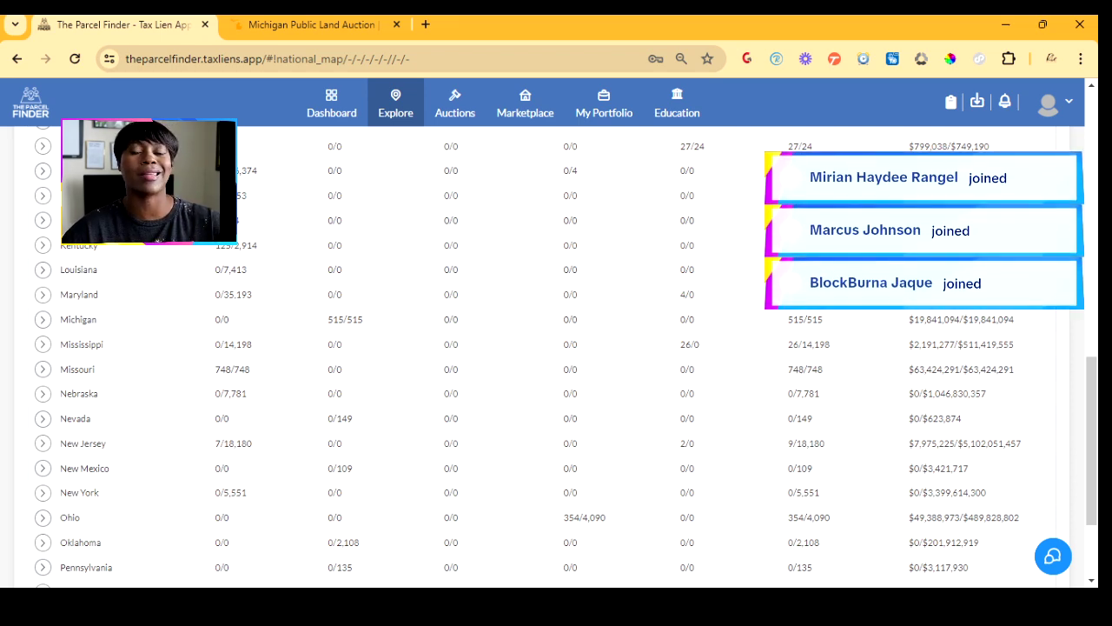
- Expand Michigan's row and scroll through its county-by-county breakdown
left_click(42, 319)
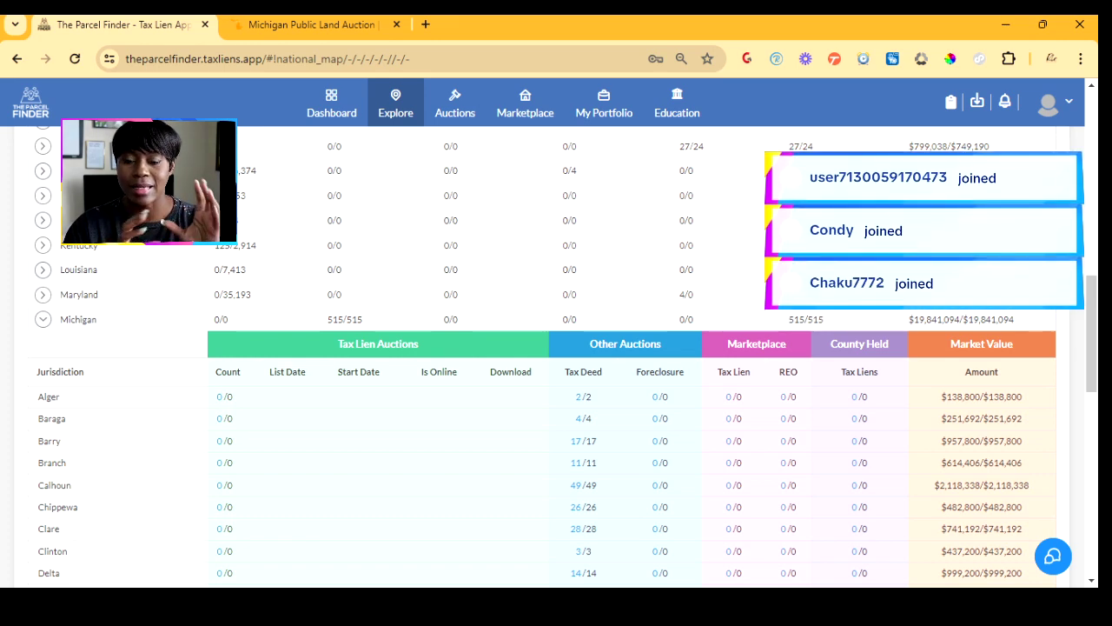
scroll(556, 435, "down", 1)
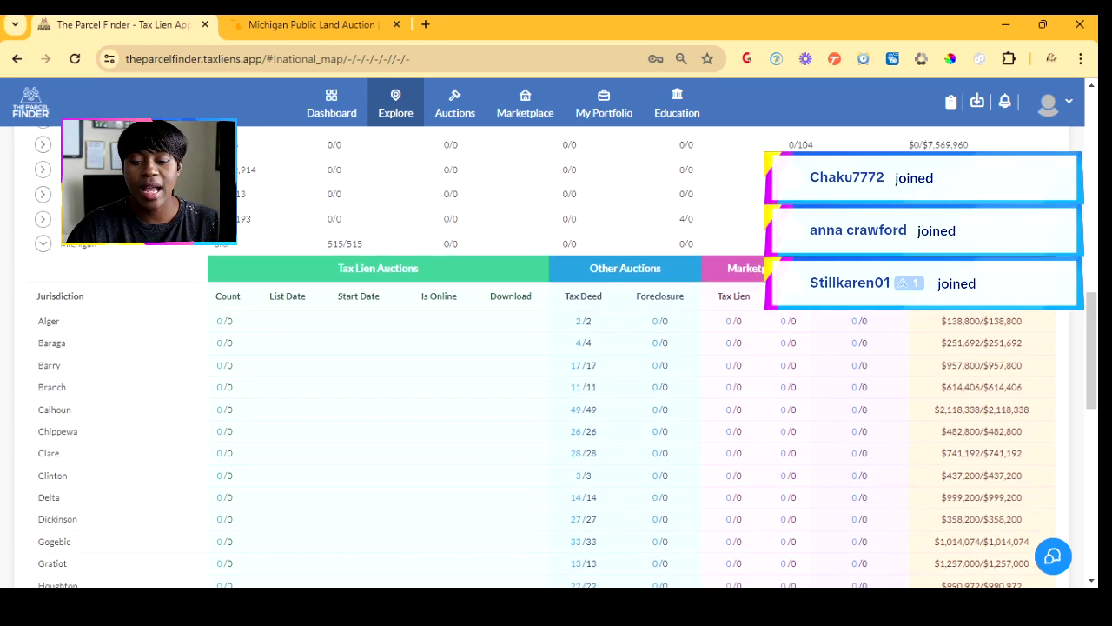
scroll(557, 365, "down", 2)
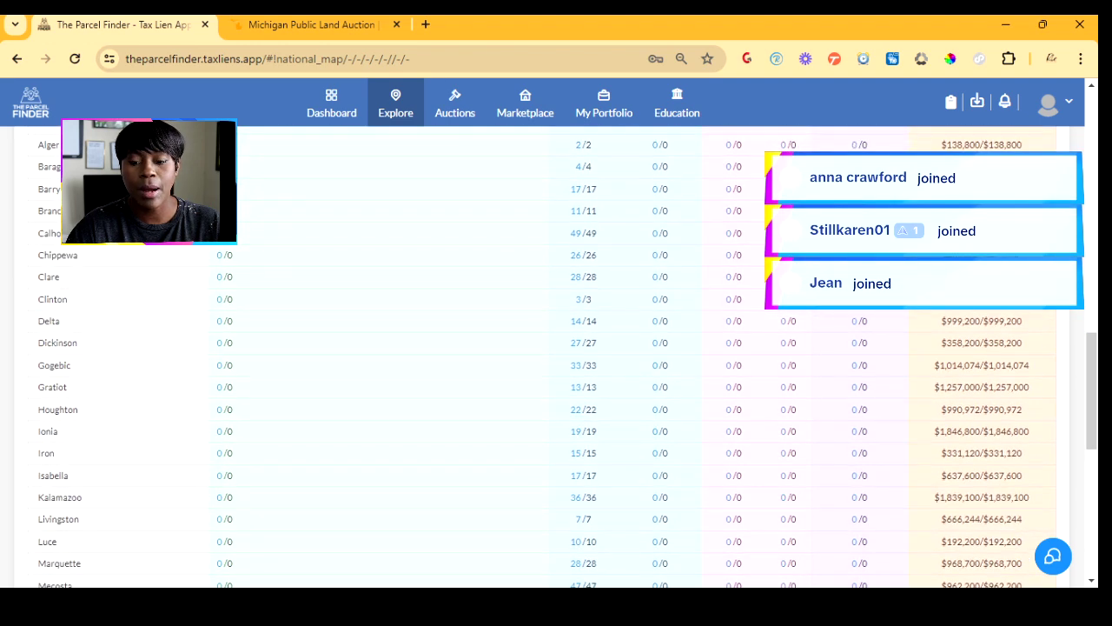
scroll(556, 365, "up", 1)
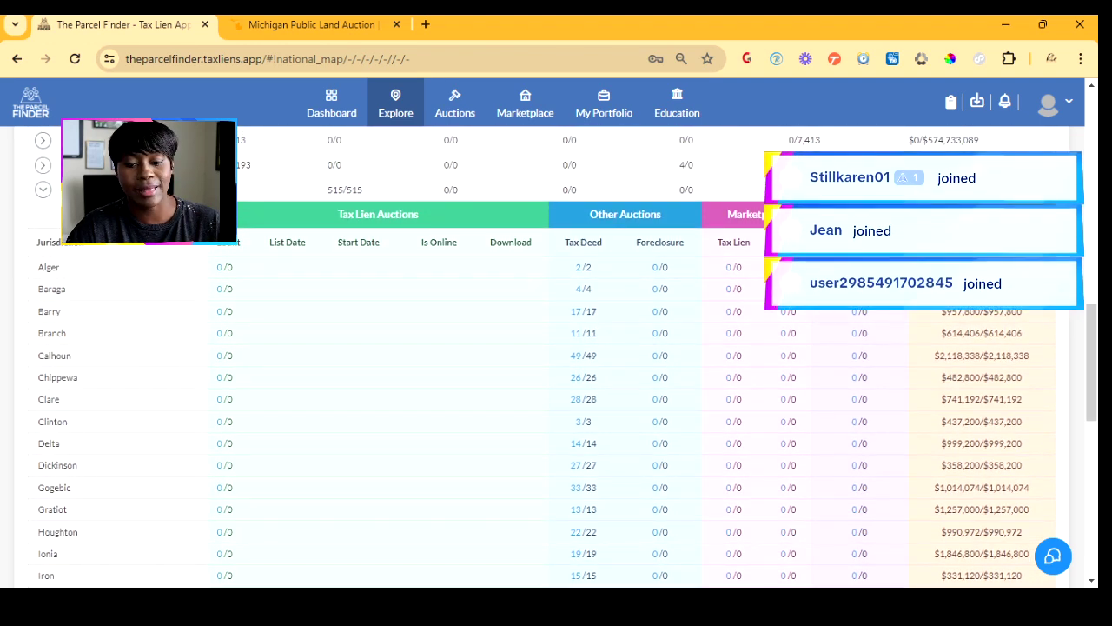
scroll(557, 365, "down", 1)
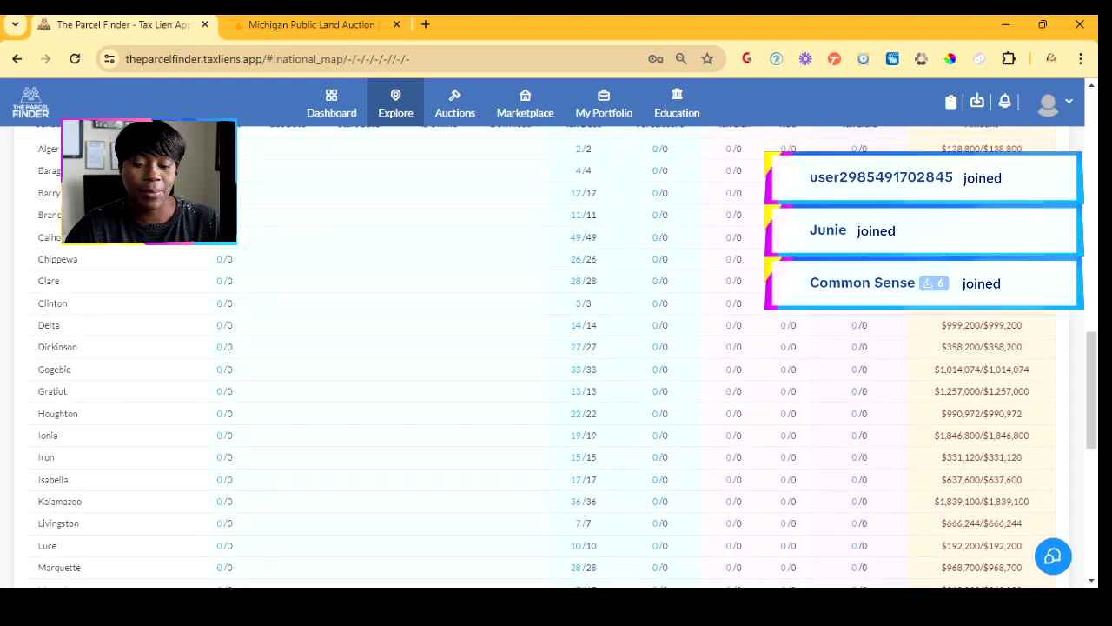
scroll(591, 457, "down", 1)
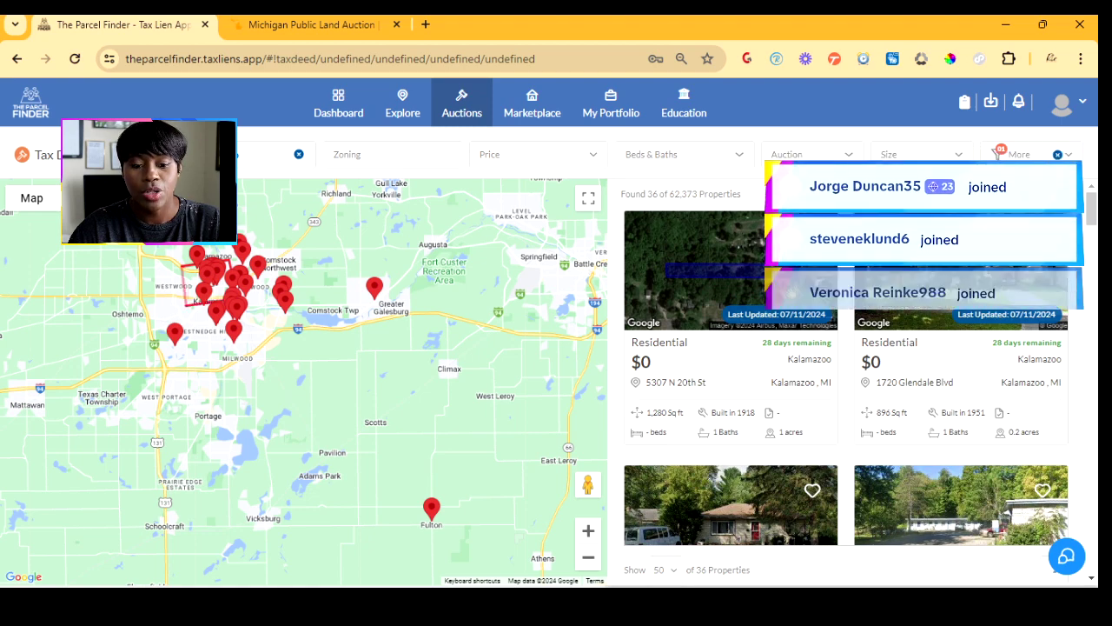
- Search only a drawn area around Kalamazoo, then remove it to restore all 36 properties
left_click(183, 265)
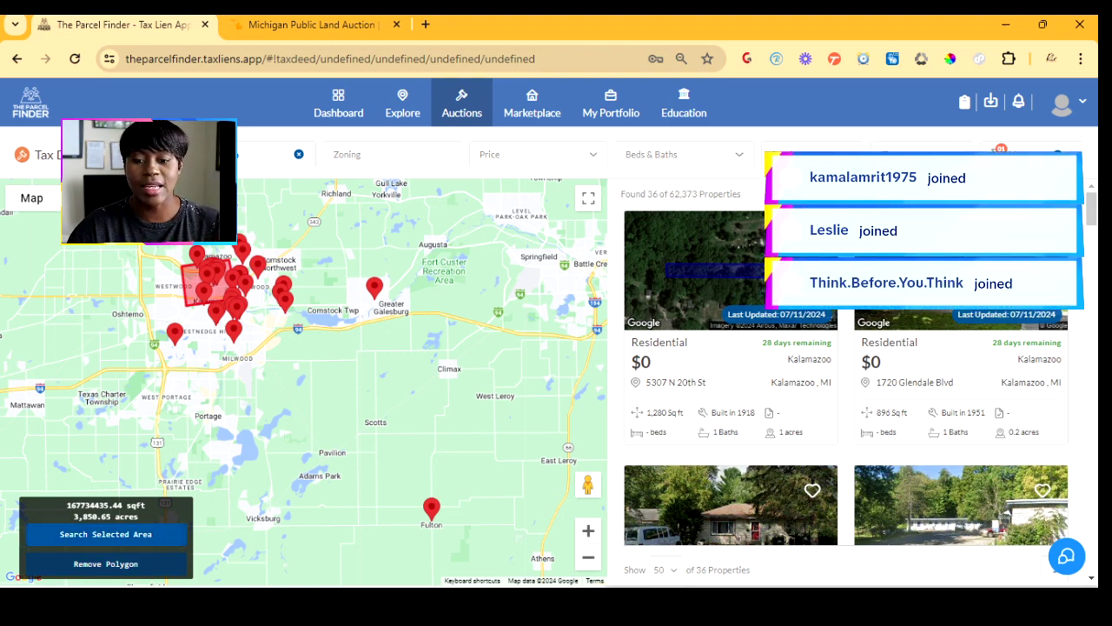
left_click(106, 535)
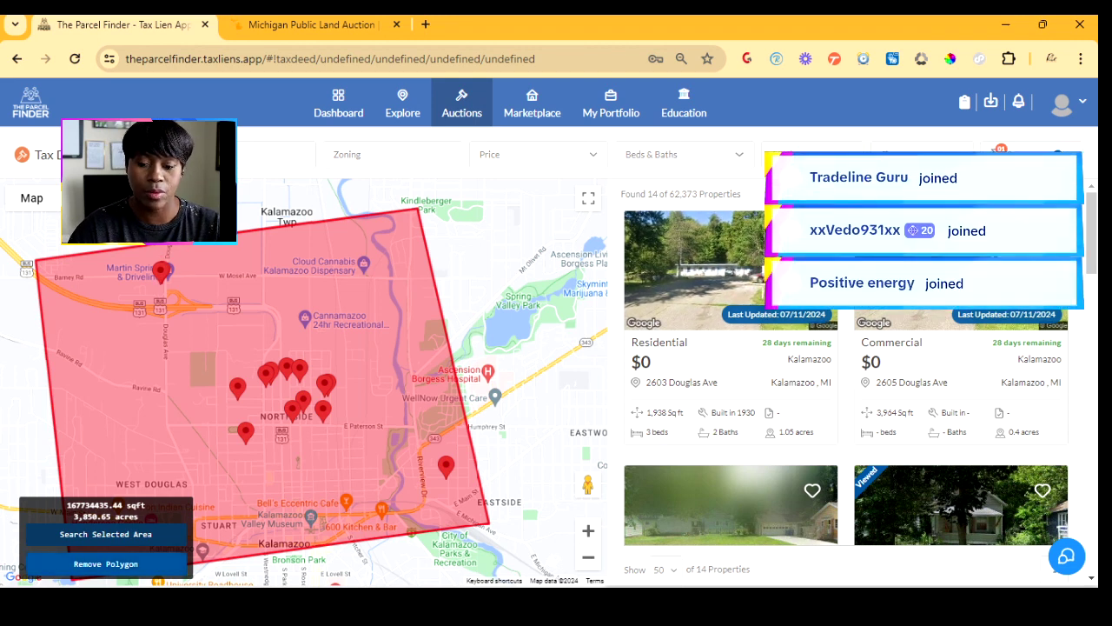
left_click(105, 563)
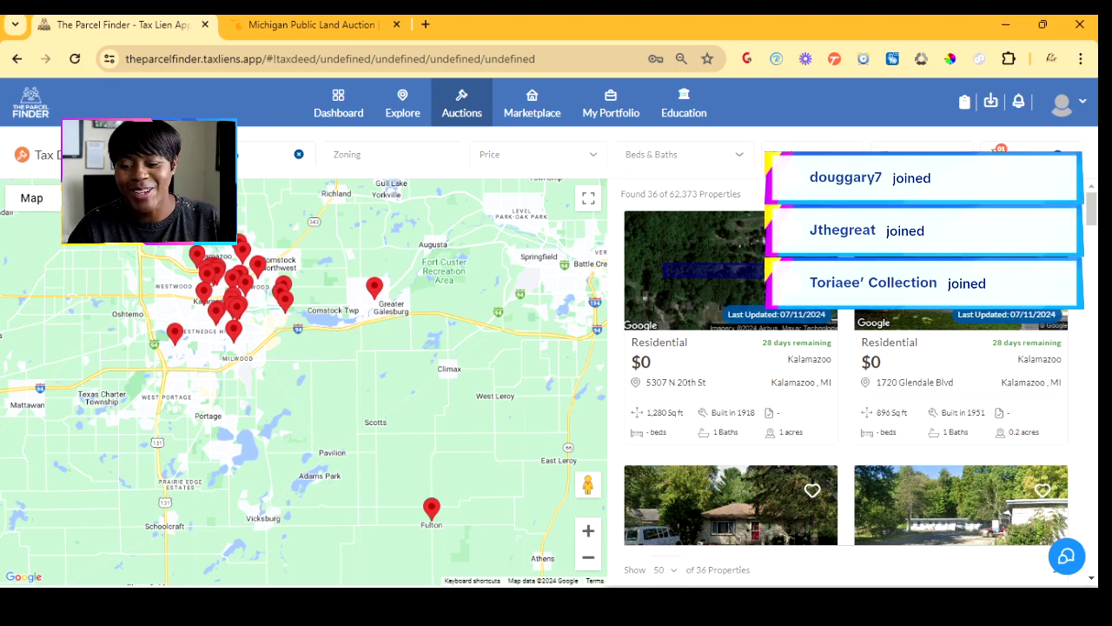
scroll(846, 382, "down", 3)
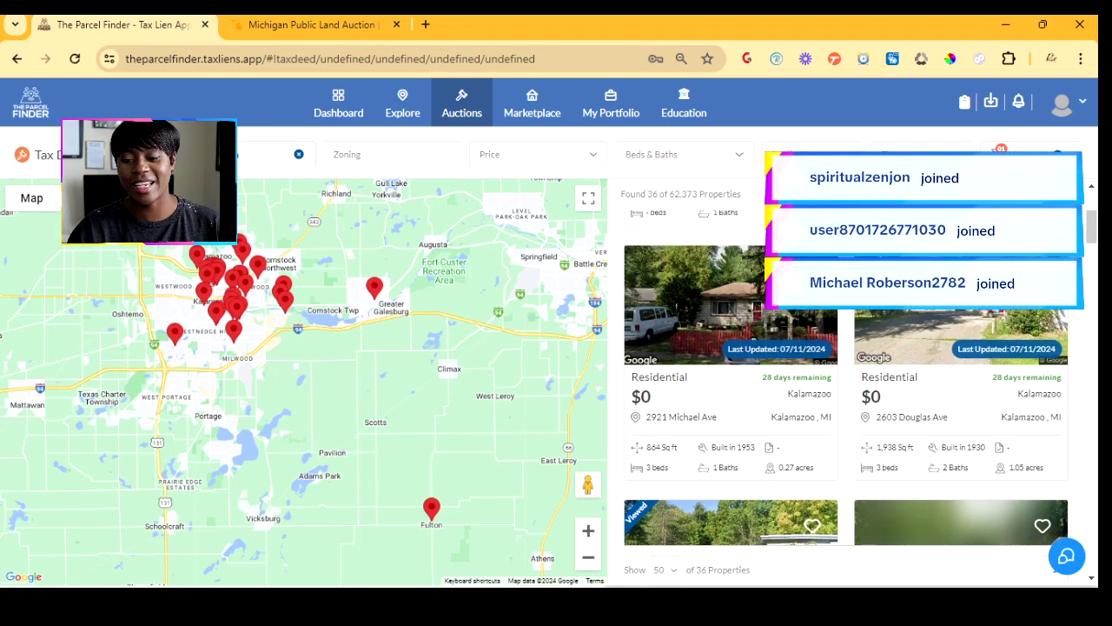
scroll(846, 383, "down", 2)
scroll(846, 383, "down", 2)
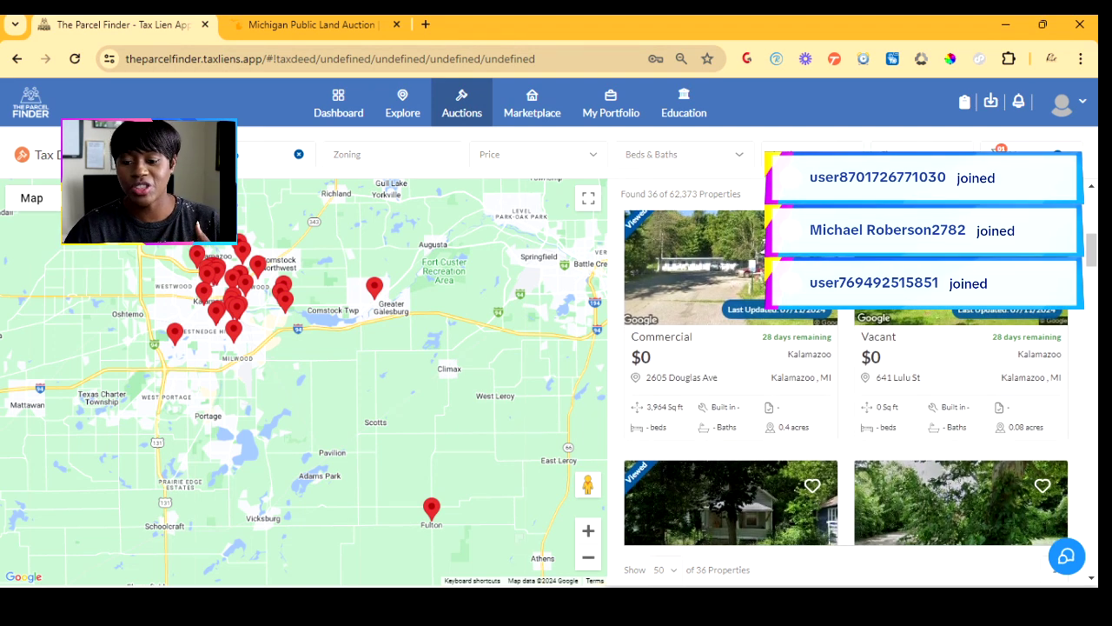
scroll(846, 383, "down", 3)
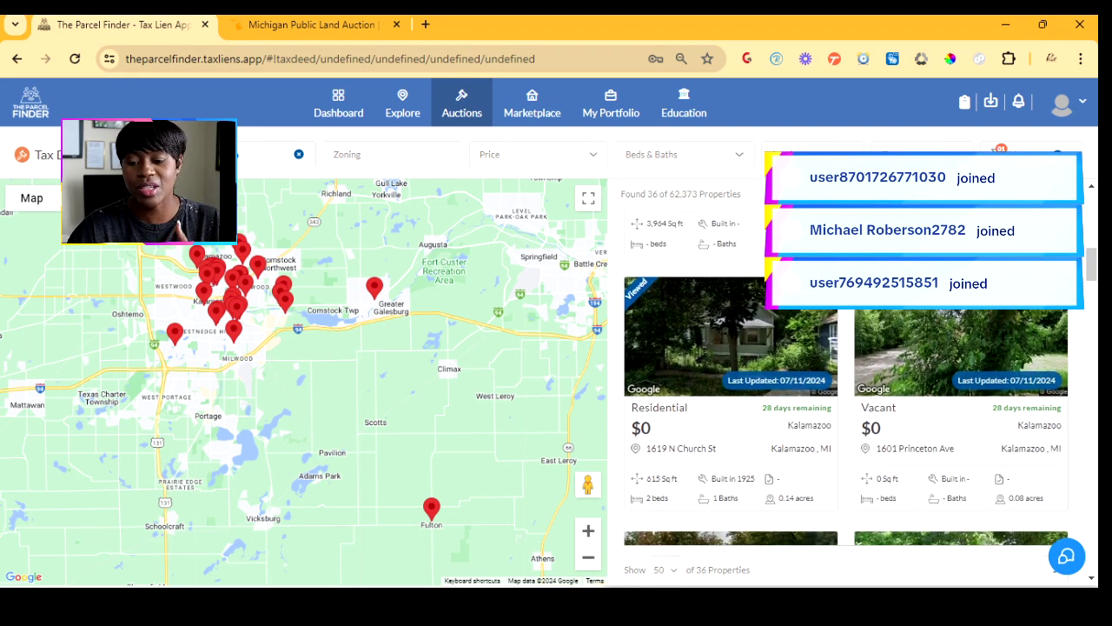
scroll(846, 383, "down", 2)
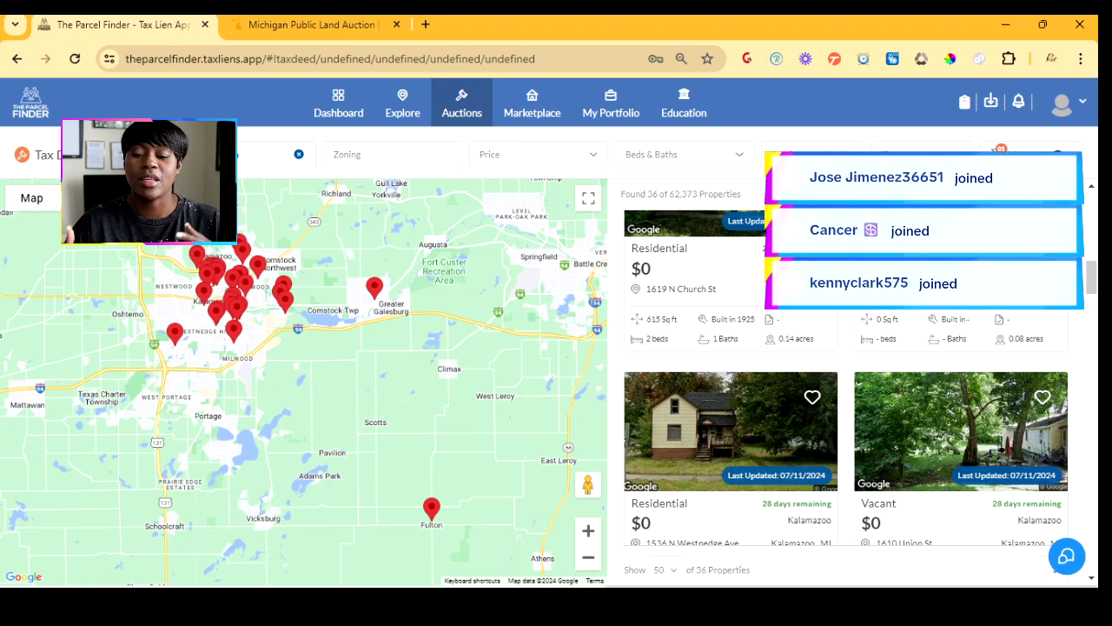
left_click(731, 434)
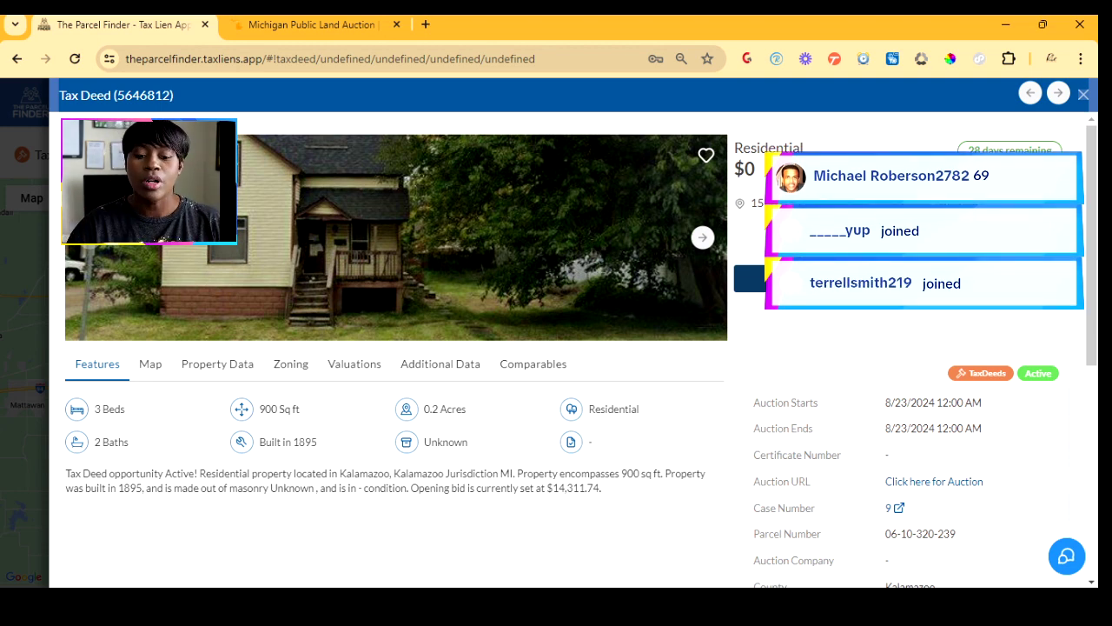
- Show tax deed 5646812's satellite parcel map and street-level photo
left_click(151, 364)
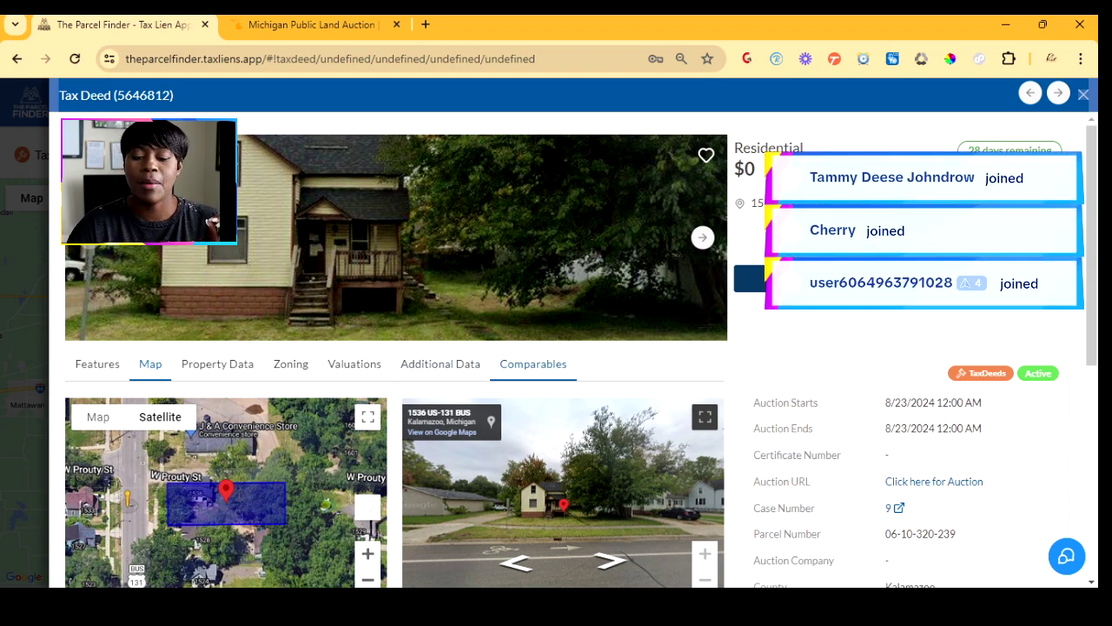
- Search for comparable properties within 6000 ft instead of 3000 ft, which finds no matches
left_click(533, 363)
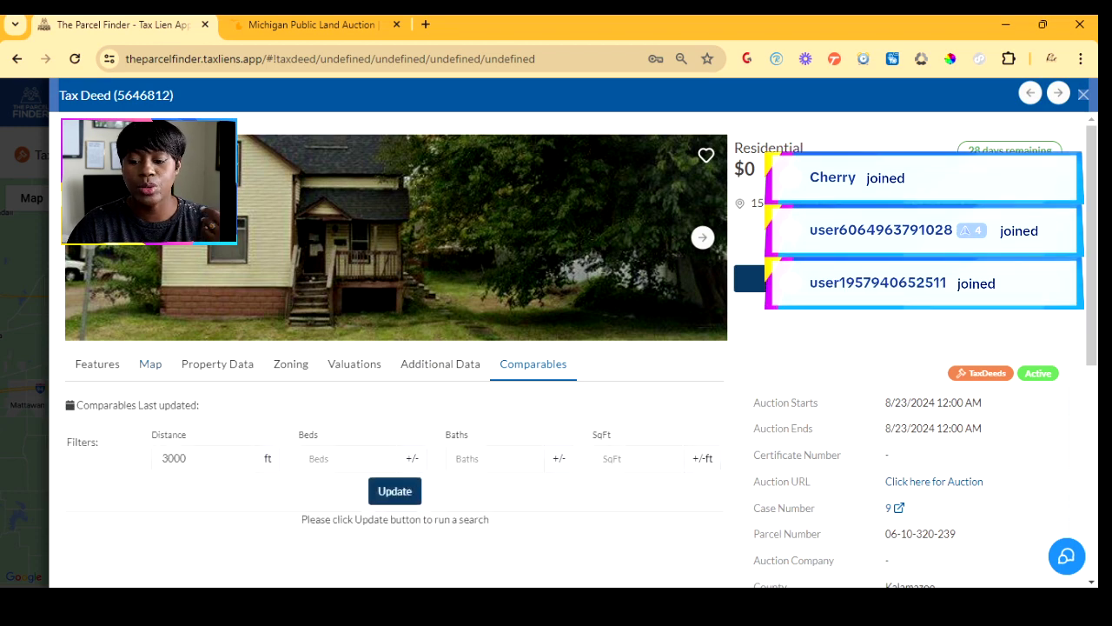
left_click(184, 459)
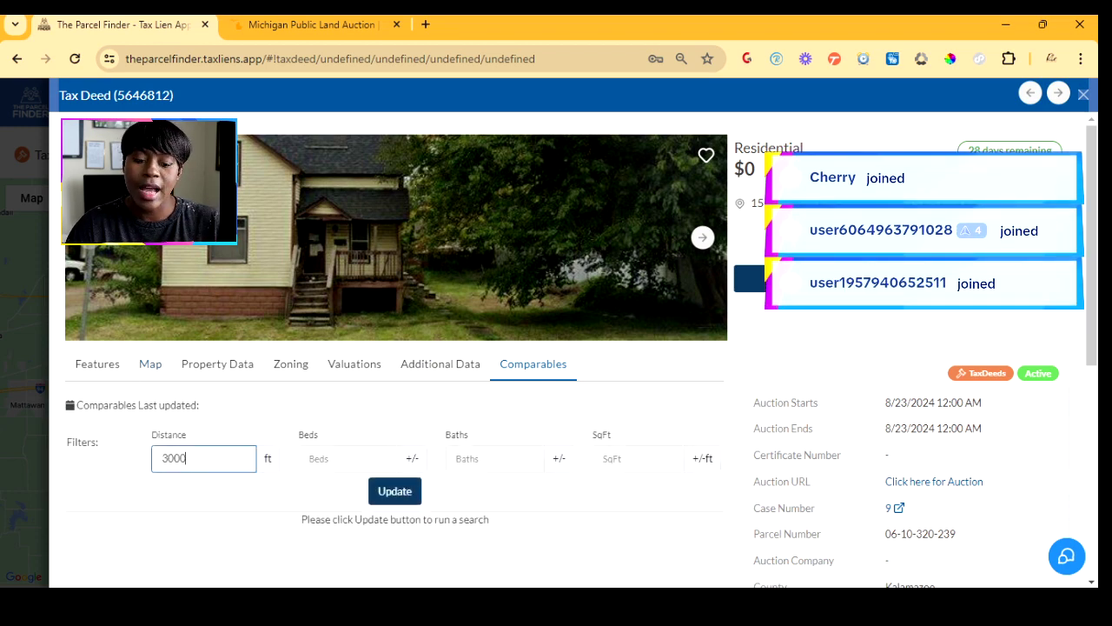
double_click(176, 459)
type("60")
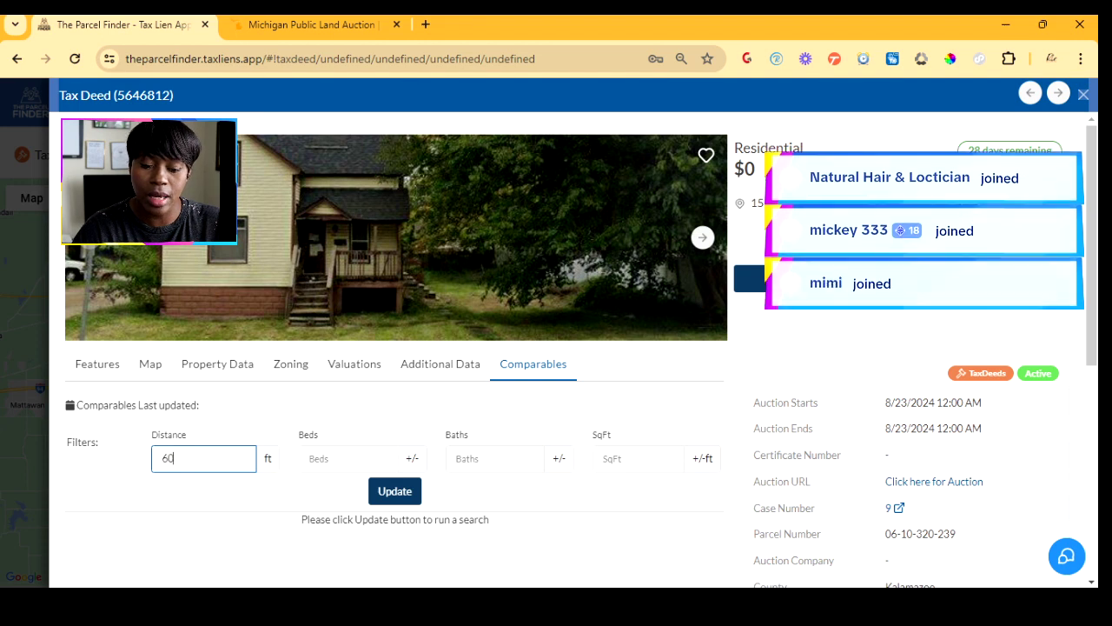
type("00")
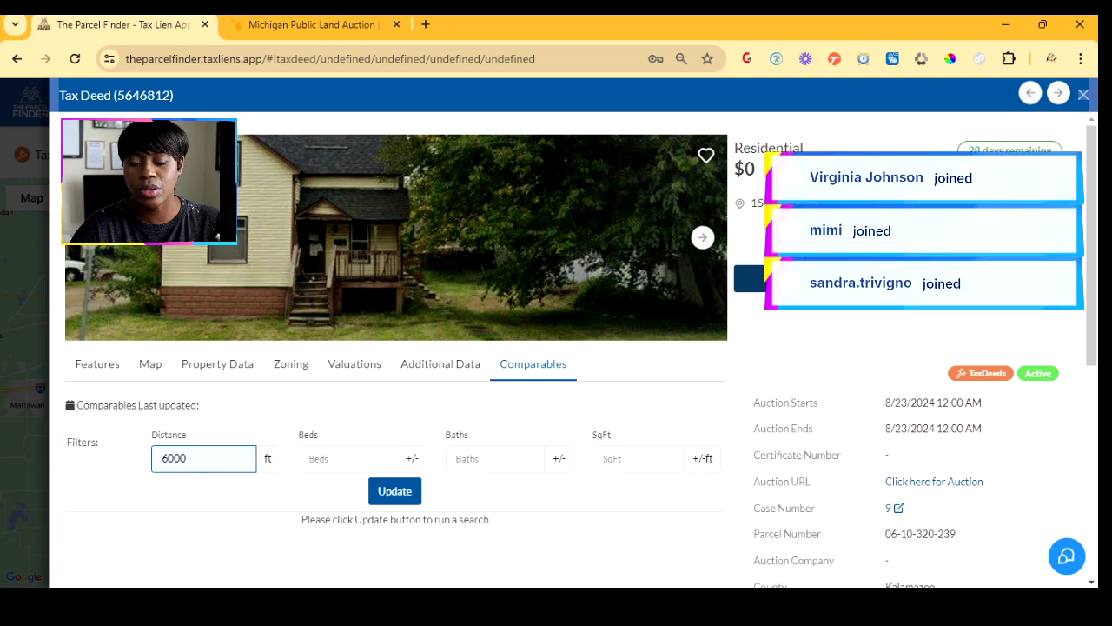
key("Return")
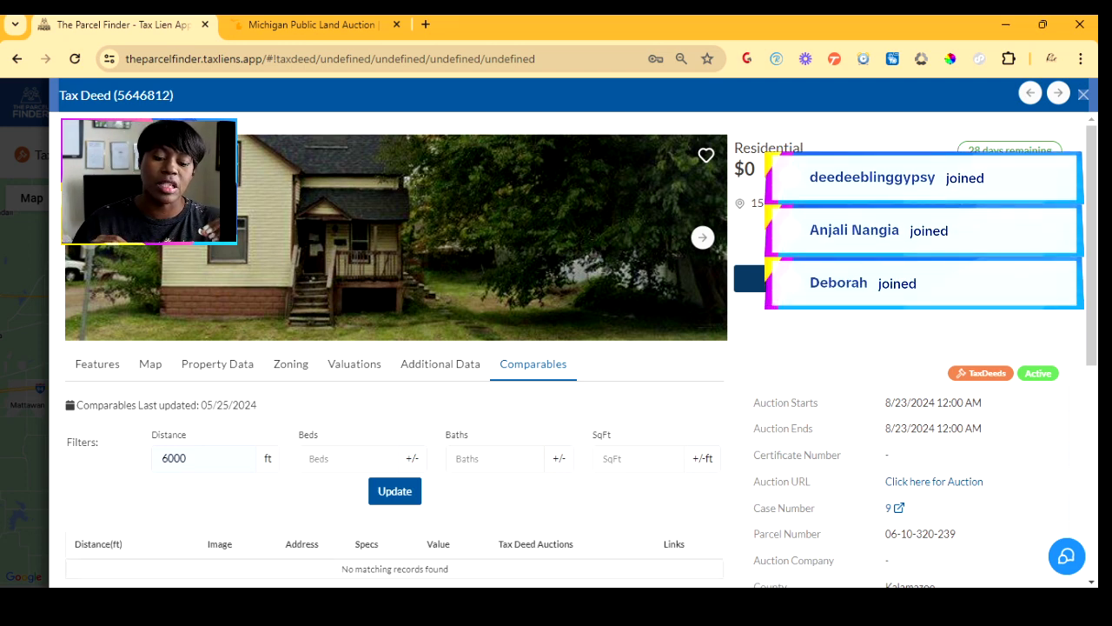
scroll(573, 348, "down", 3)
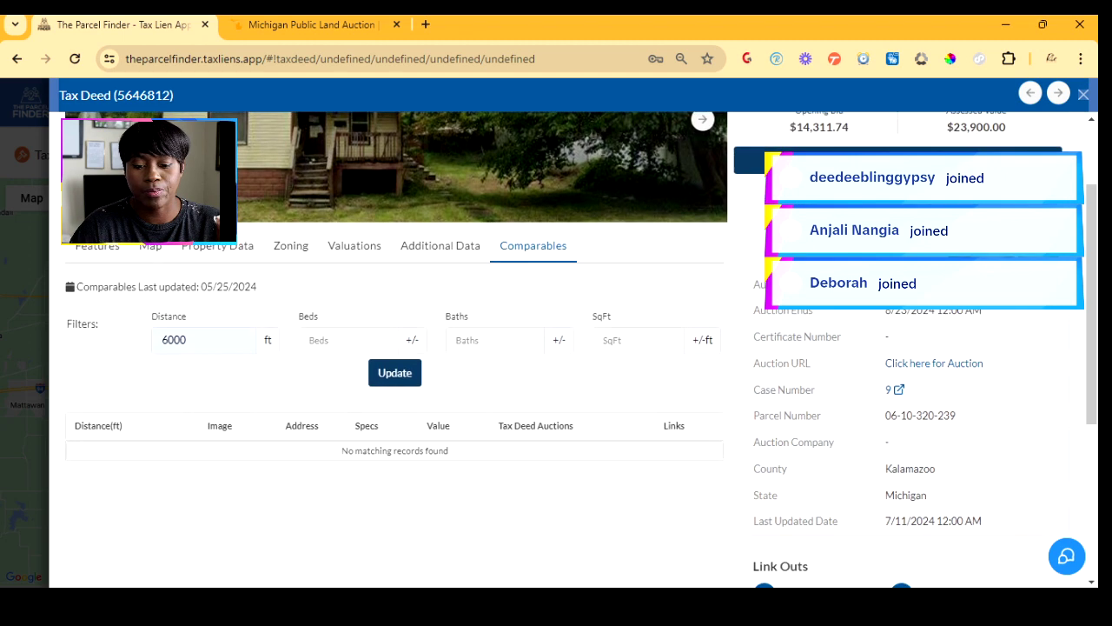
scroll(574, 348, "up", 3)
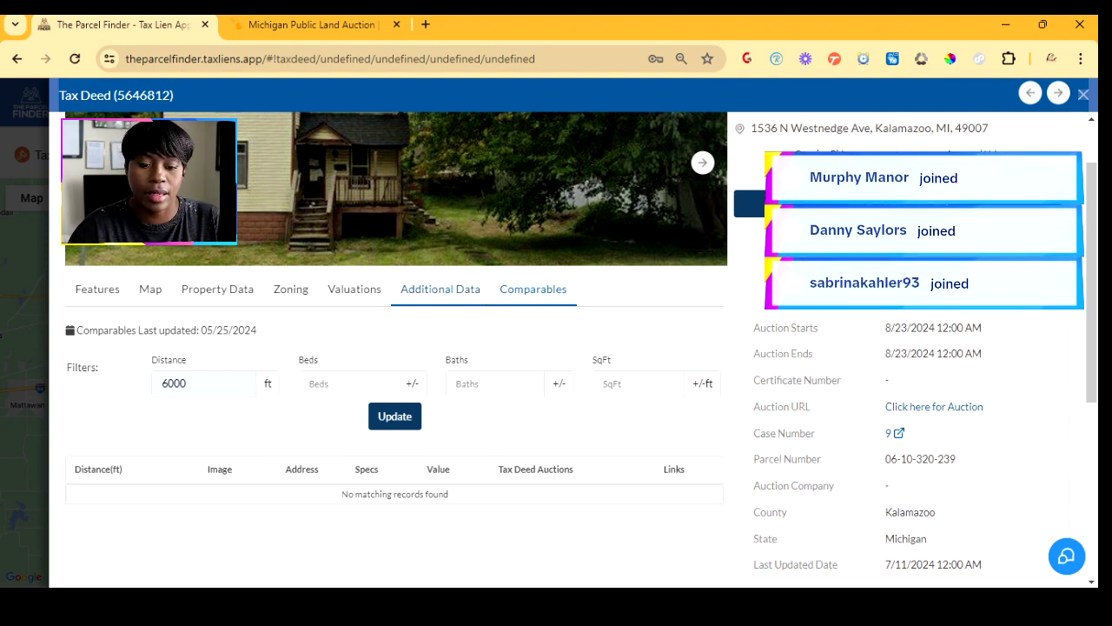
- Review the lien data and valuations: $23,900 assessed, $47,800 market, $1,037 tax
left_click(441, 289)
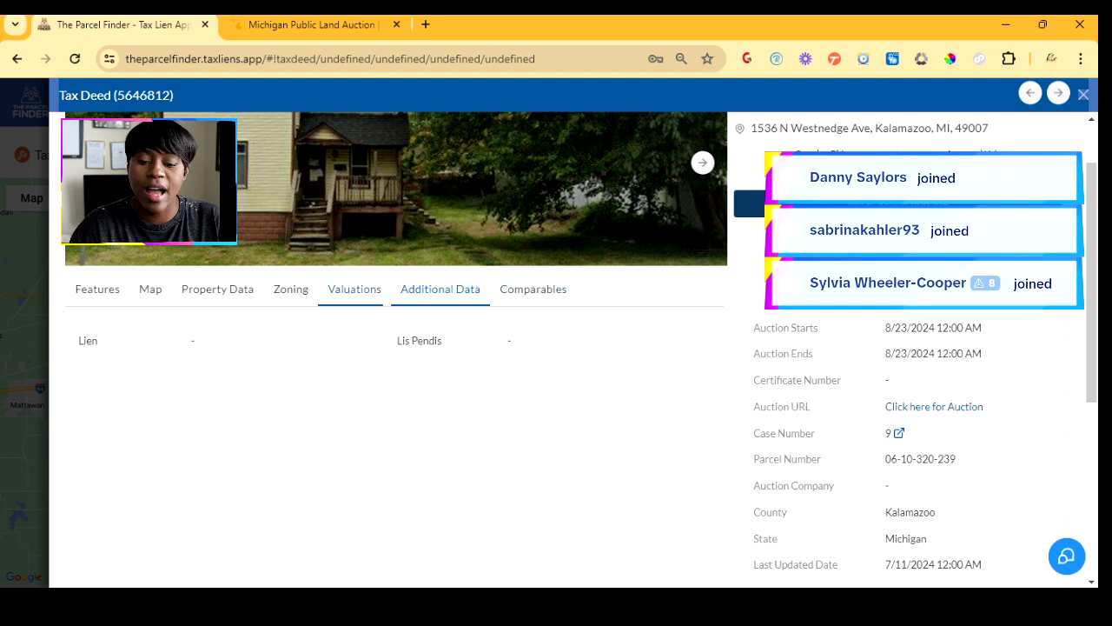
left_click(355, 289)
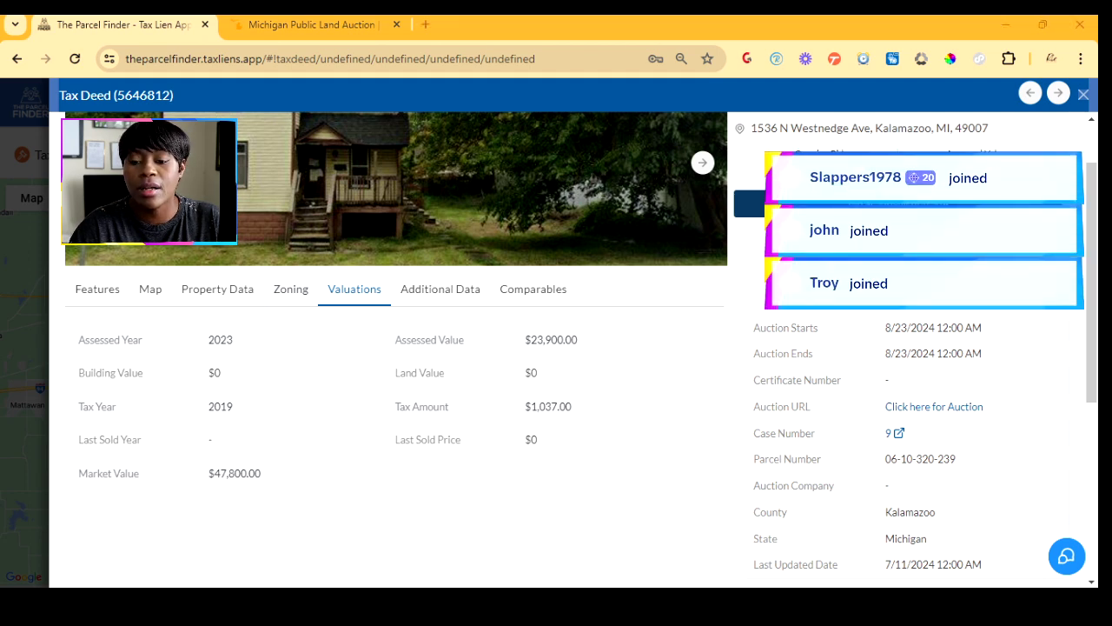
scroll(574, 348, "up", 1)
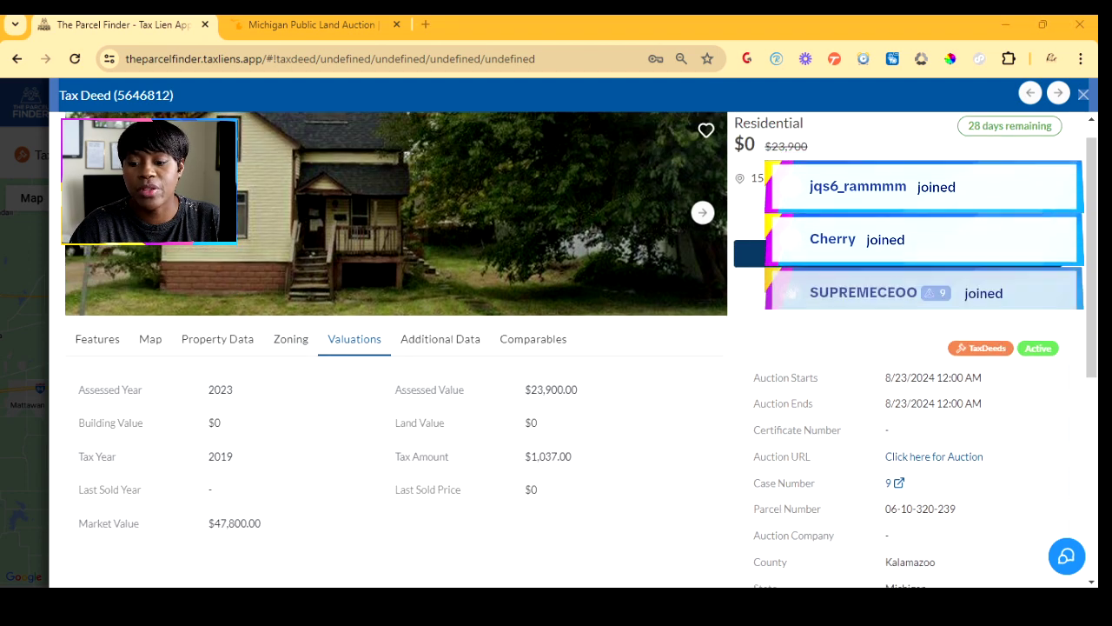
scroll(391, 348, "down", 3)
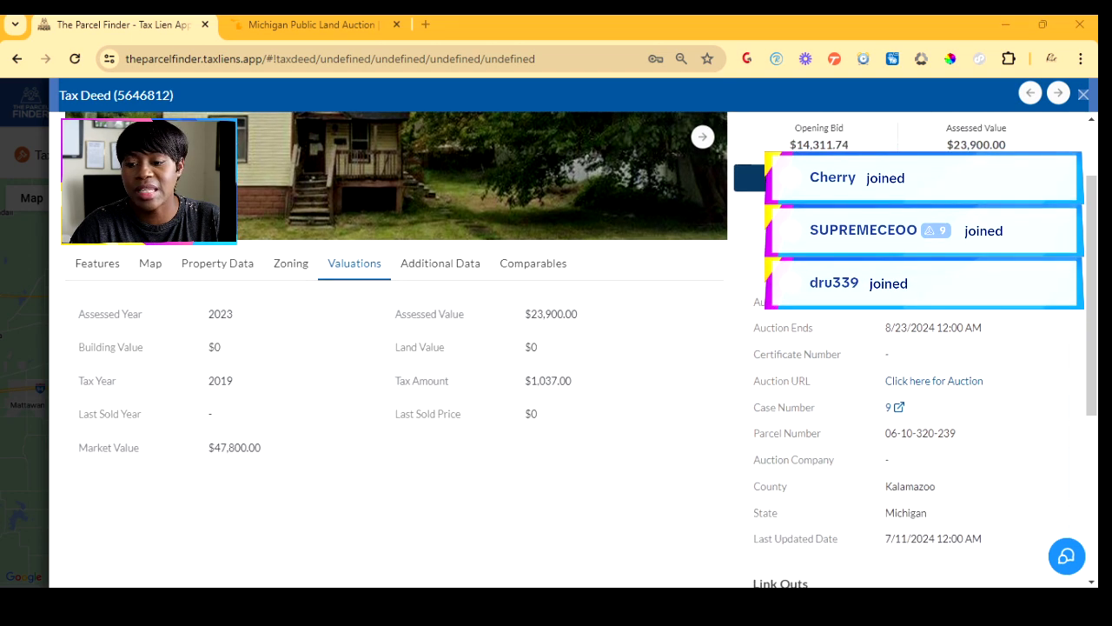
scroll(391, 348, "up", 1)
scroll(391, 348, "down", 5)
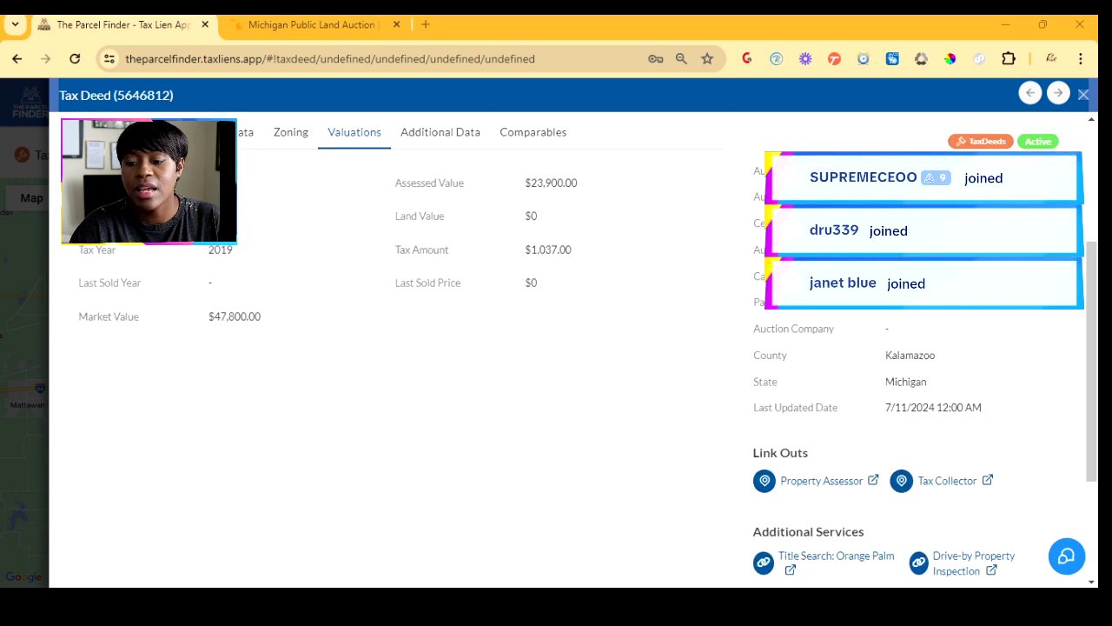
- Open the Kalamazoo auction catalog on tax-sale.info in a new tab, then return to The Parcel Finder
left_click(934, 134)
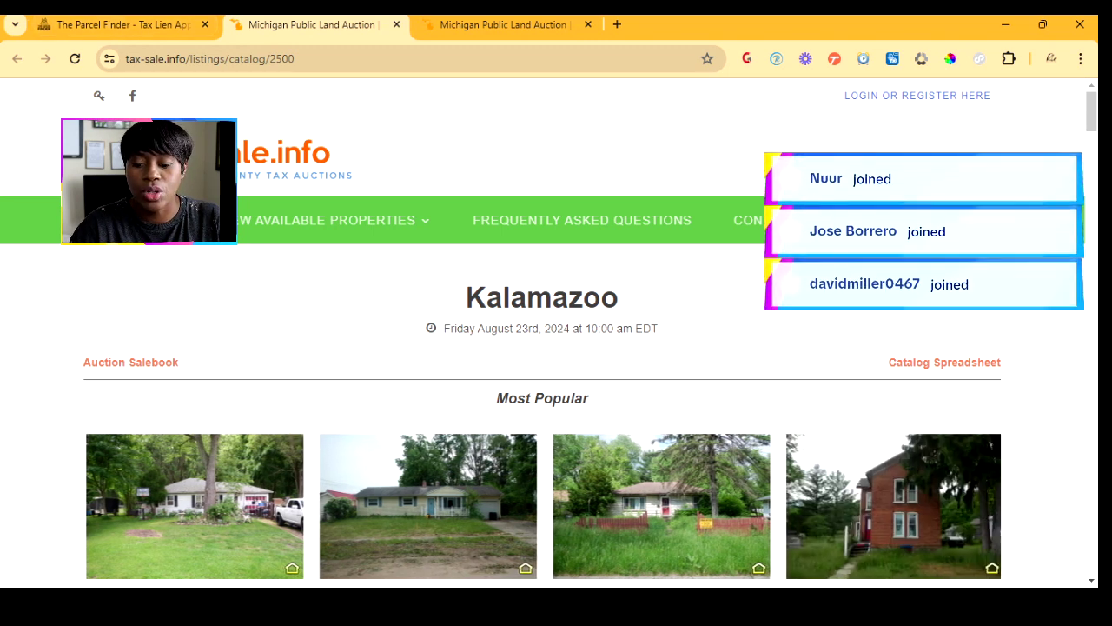
left_click(123, 25)
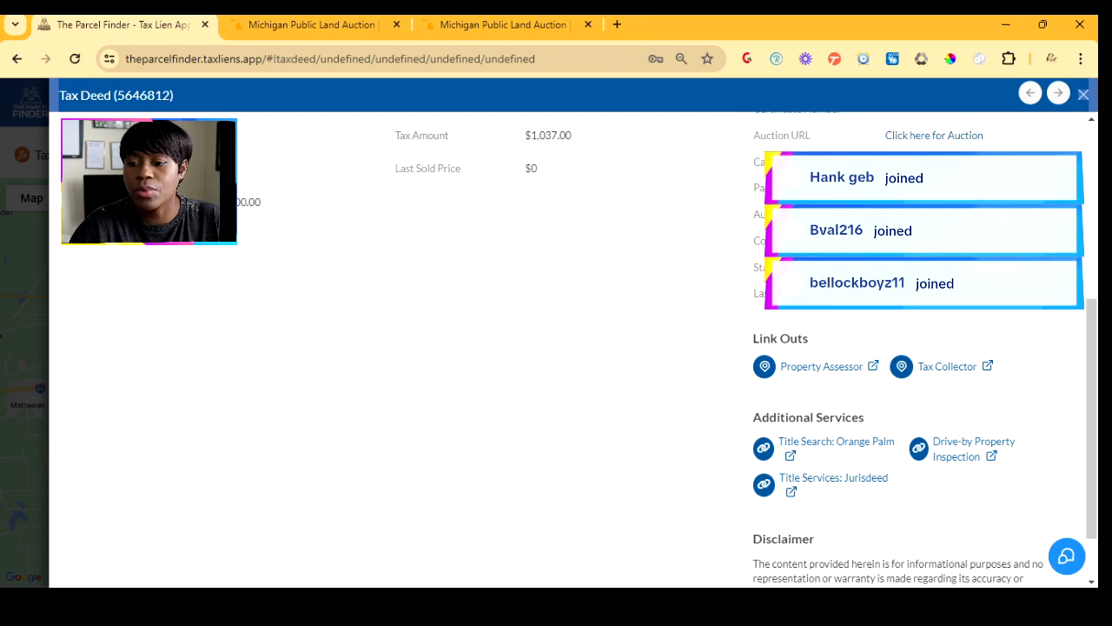
- Close the property details and clear the location filter so all 2,052 Florida tax deed listings show
key("Escape")
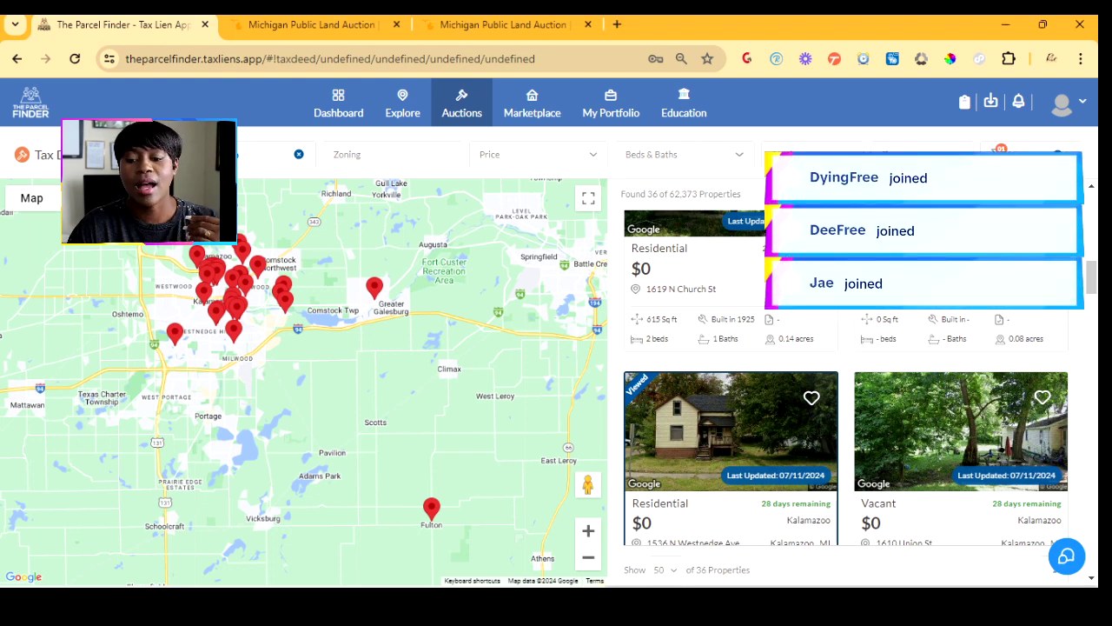
left_click(299, 155)
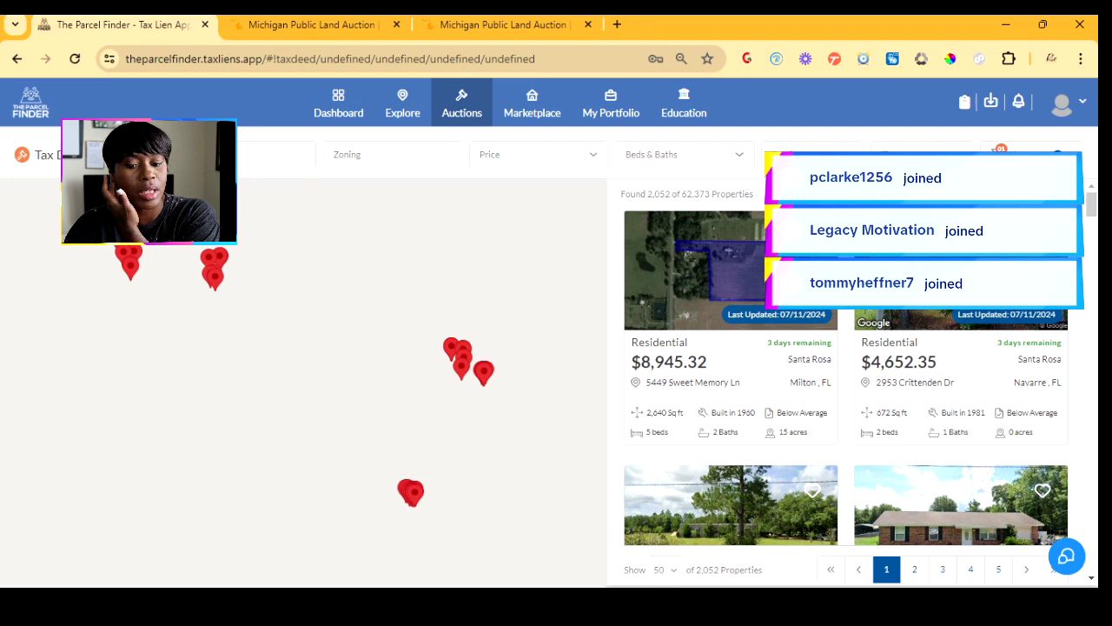
mouse_move(402, 105)
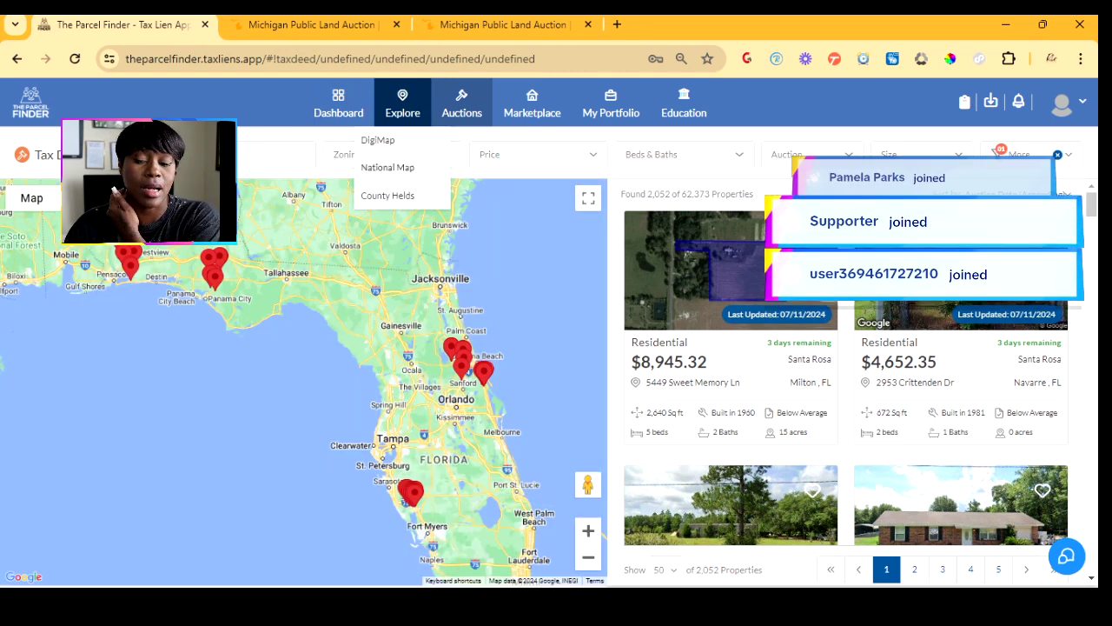
- On the National Map, expand Florida and review its county auction counts from Alachua to Indian River
left_click(387, 167)
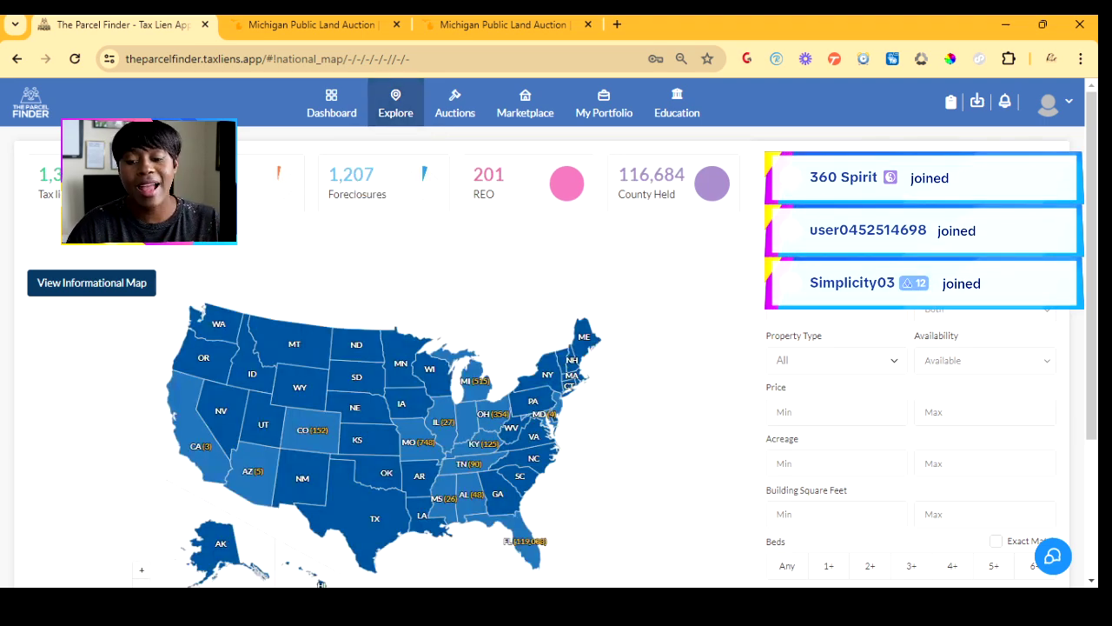
scroll(542, 347, "down", 2)
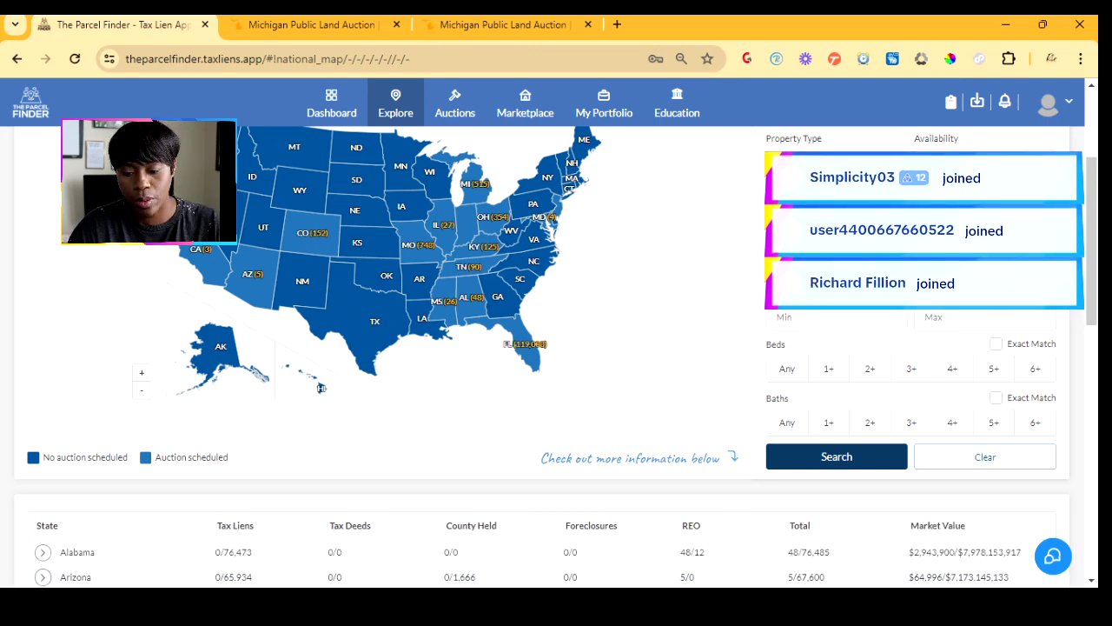
scroll(541, 348, "down", 4)
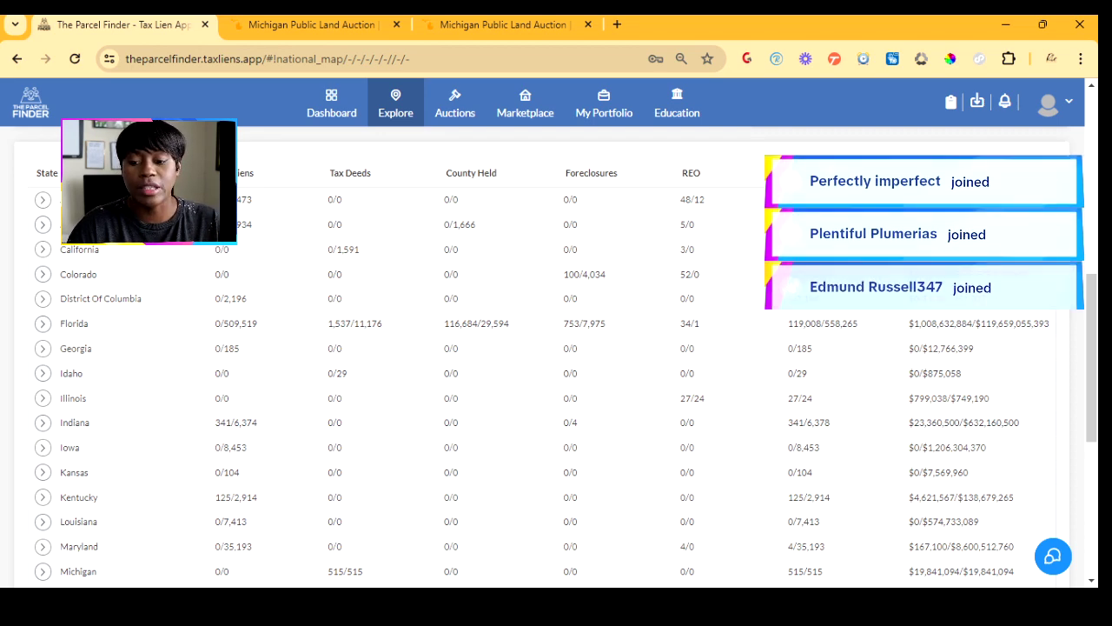
left_click(43, 324)
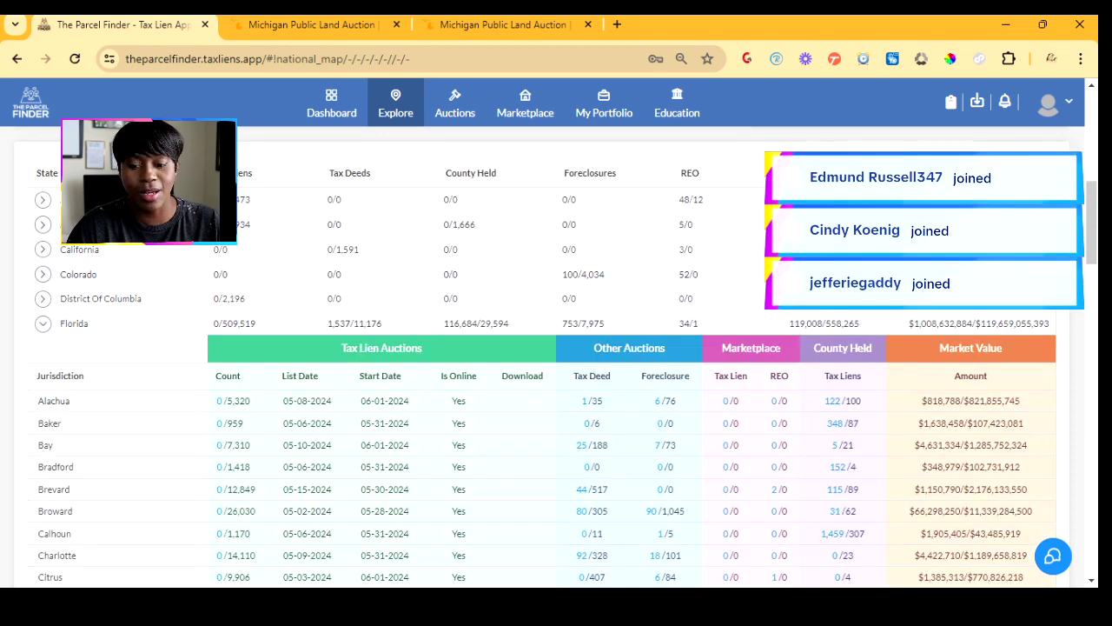
scroll(556, 392, "down", 5)
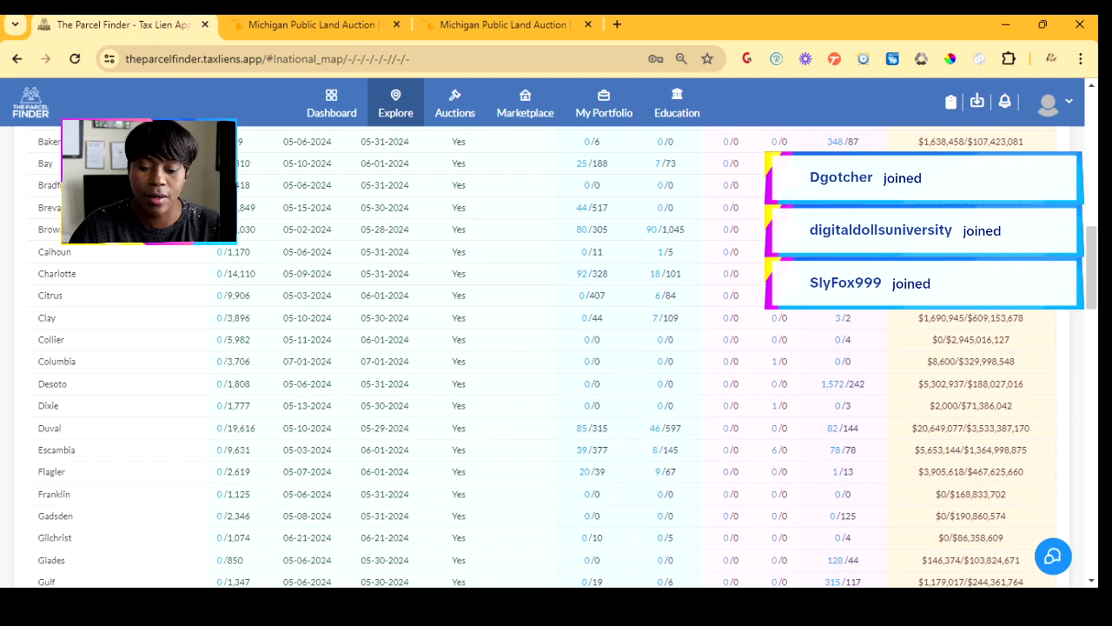
scroll(613, 428, "up", 3)
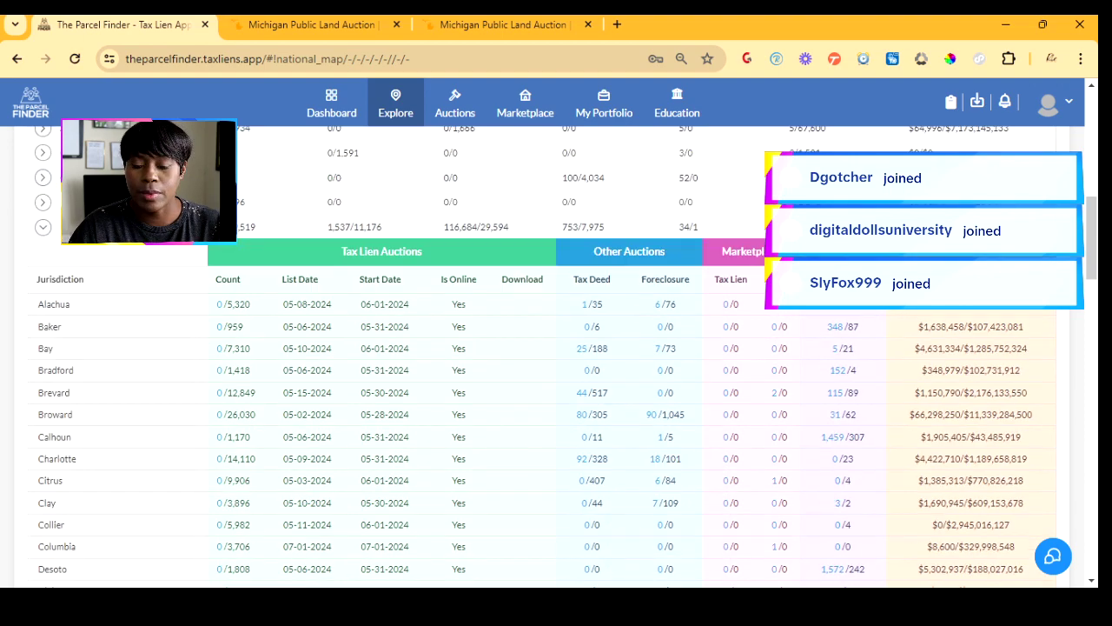
scroll(612, 434, "down", 3)
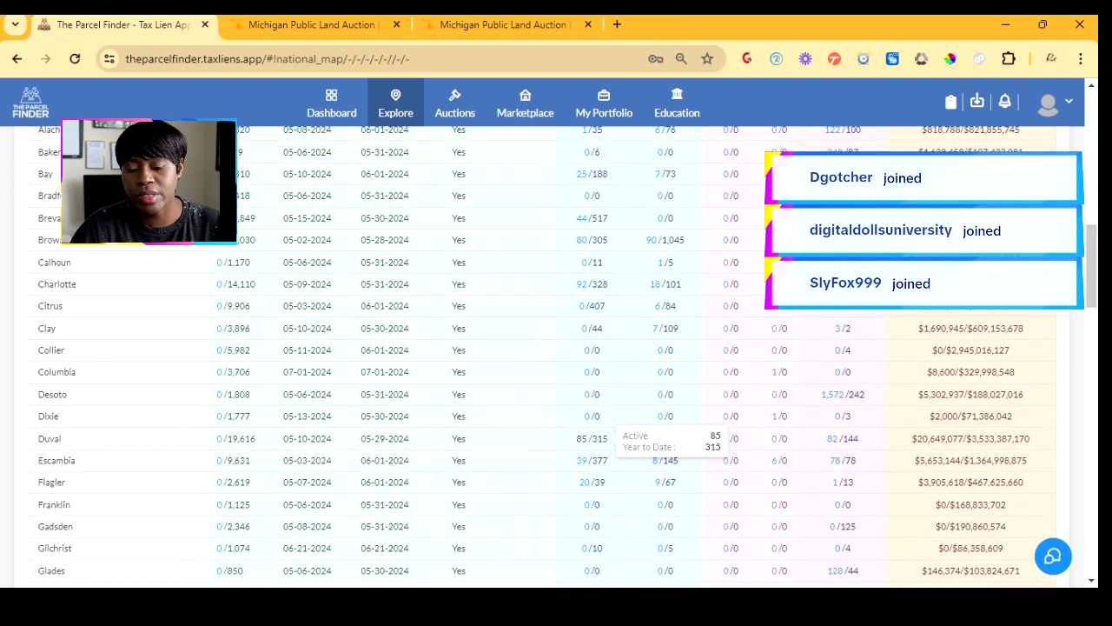
scroll(613, 435, "up", 3)
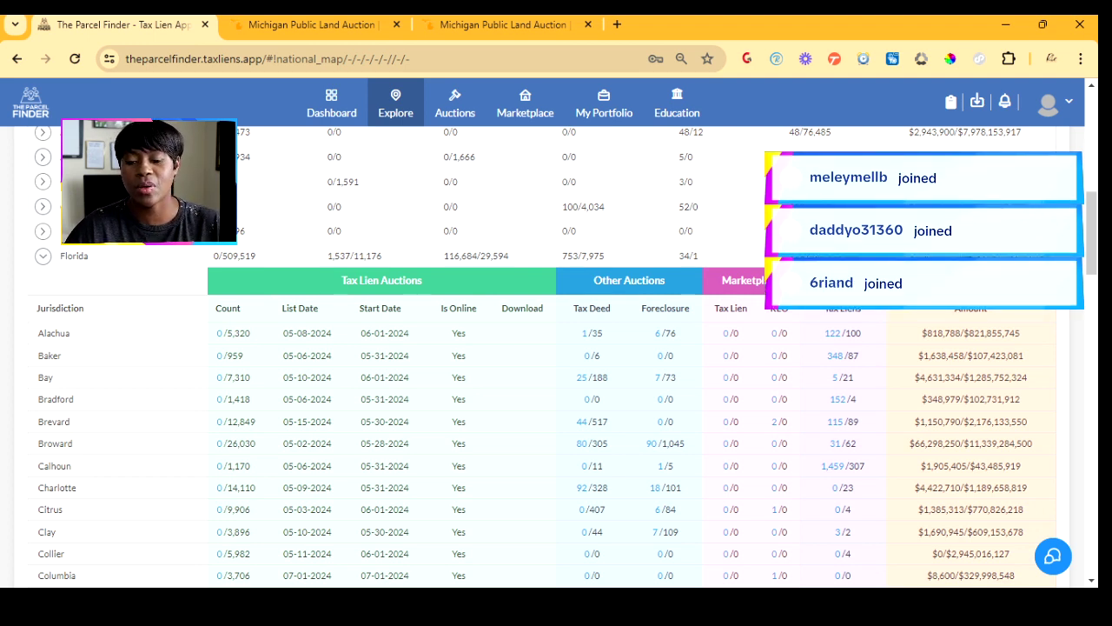
scroll(557, 347, "down", 5)
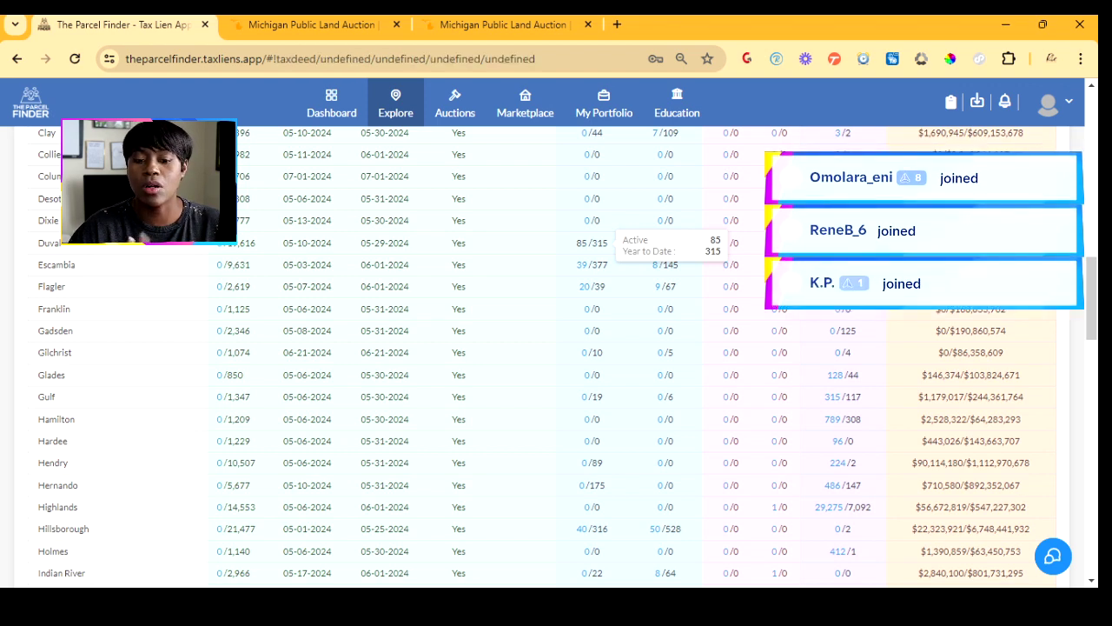
- Open Duval County's 85 tax deed listings on the Auctions map
left_click(598, 243)
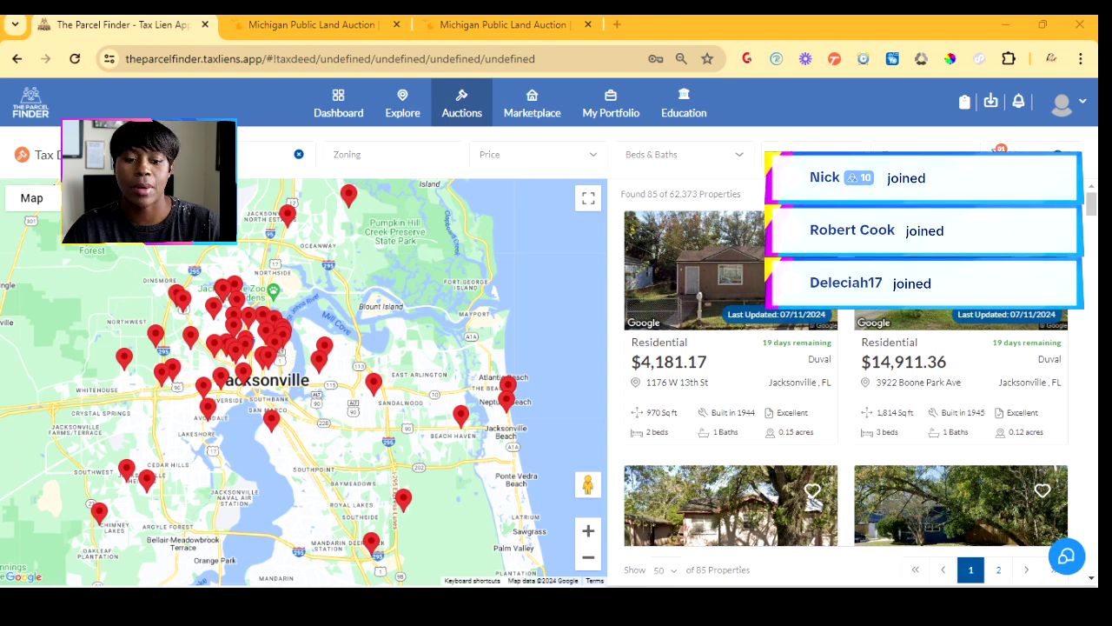
left_click(1043, 24)
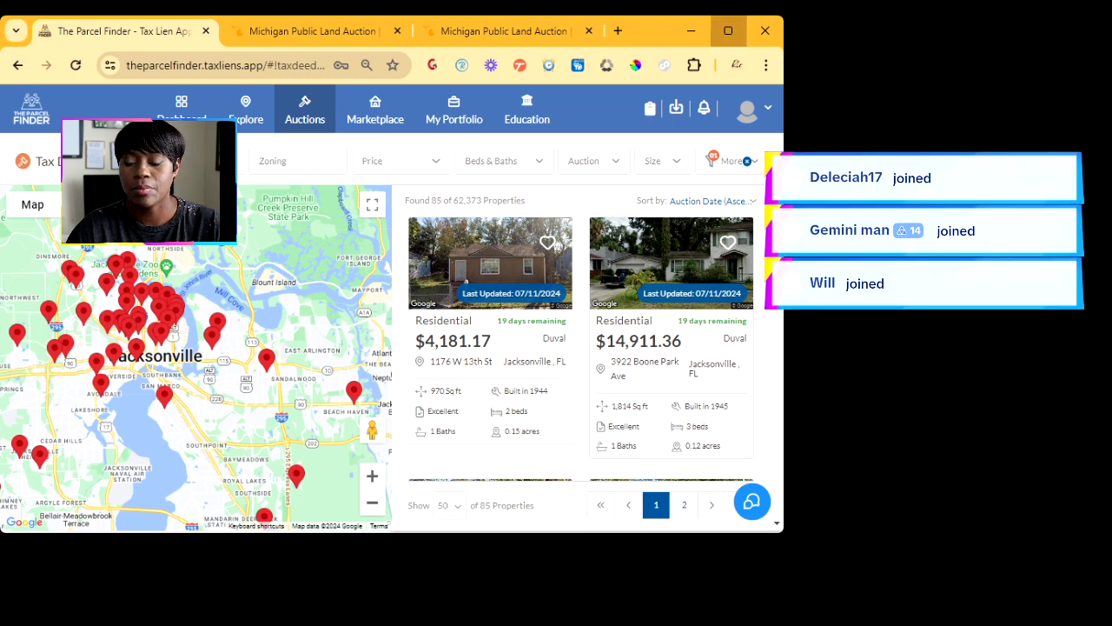
left_click(728, 30)
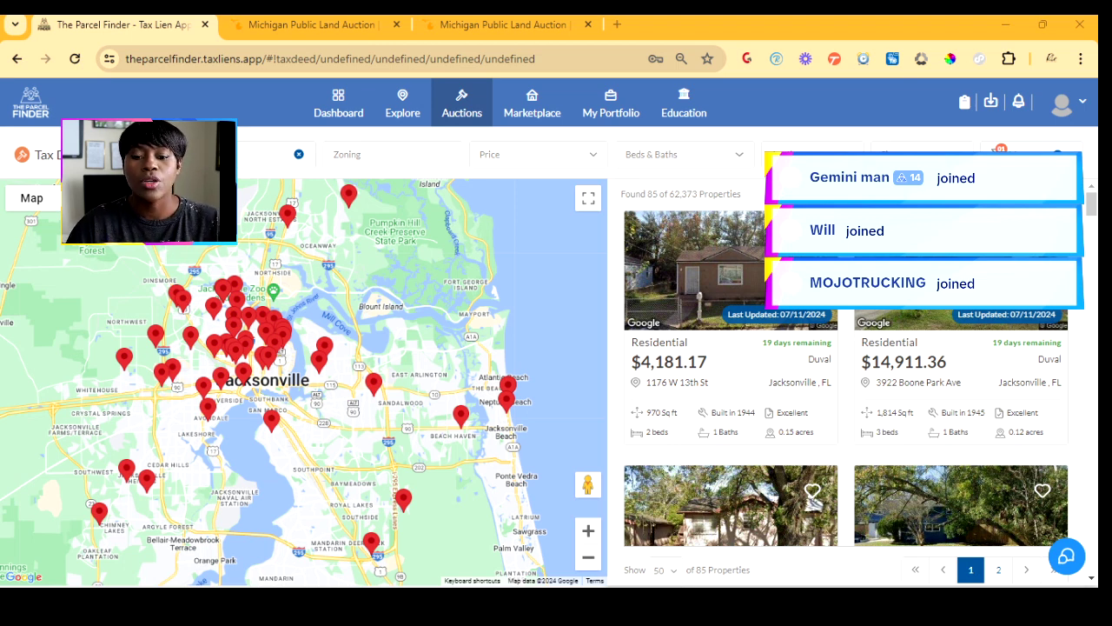
- Preview the Zoning, Auction and Size filter dropdowns
left_click(391, 155)
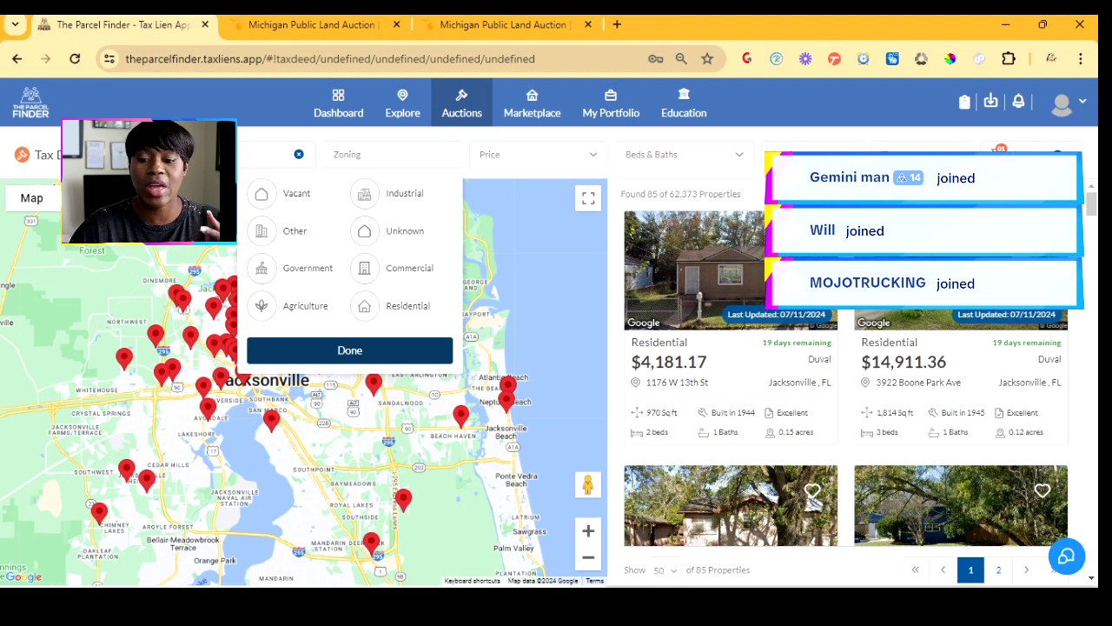
left_click(813, 155)
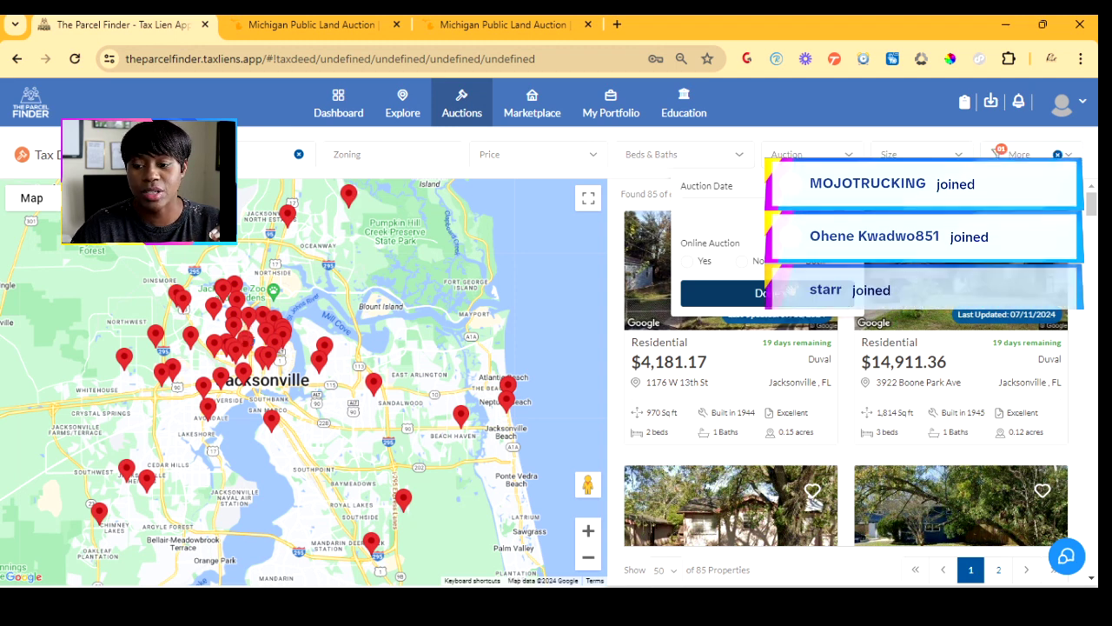
left_click(923, 155)
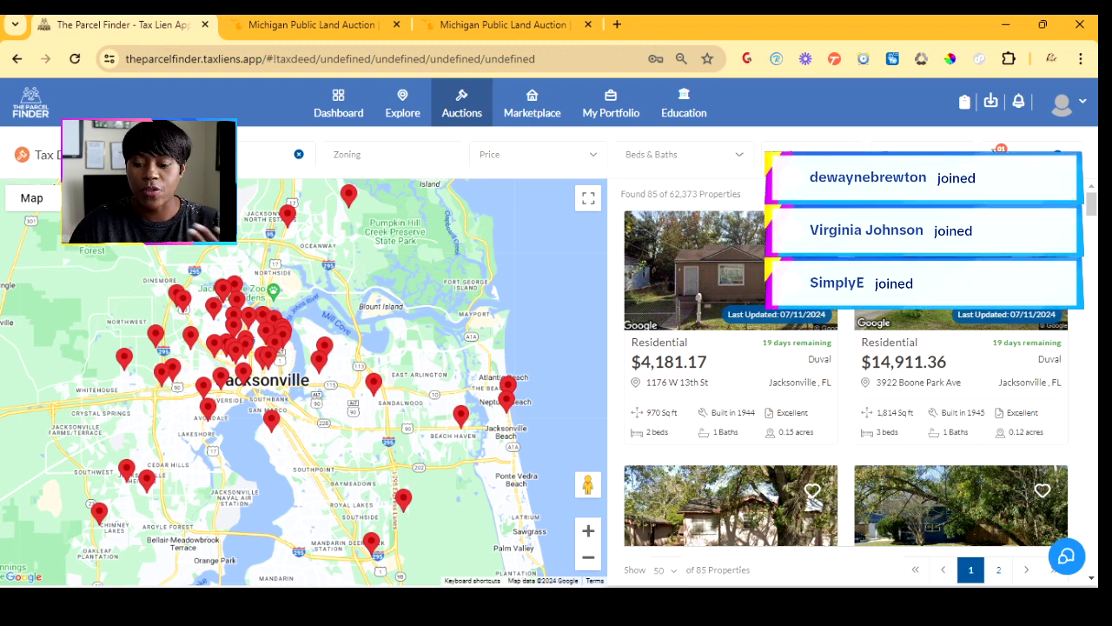
scroll(847, 374, "down", 3)
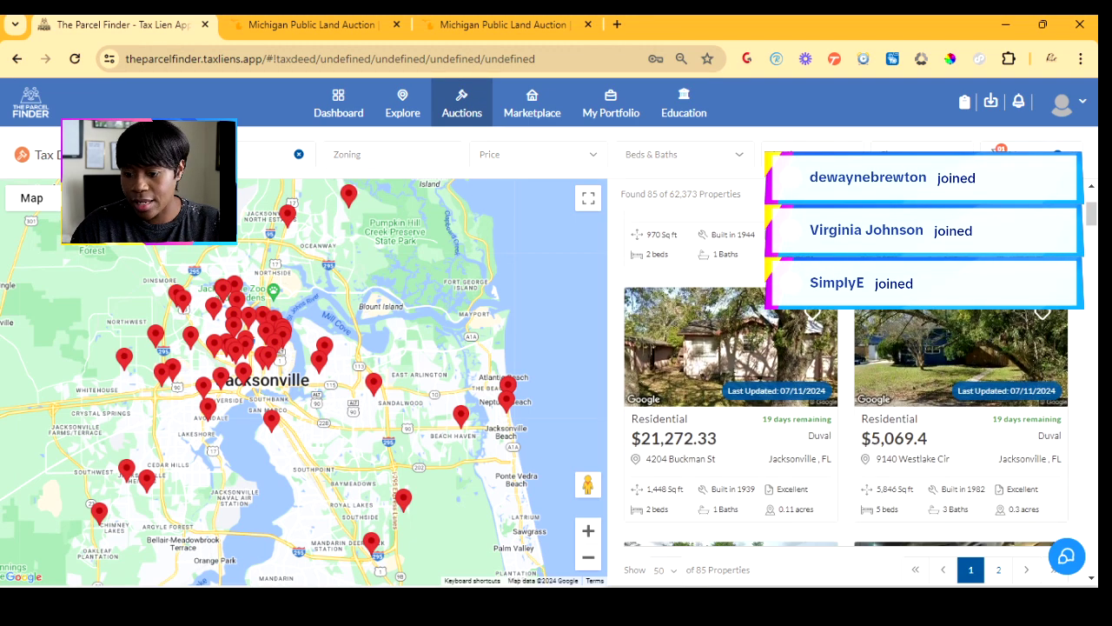
scroll(848, 373, "down", 2)
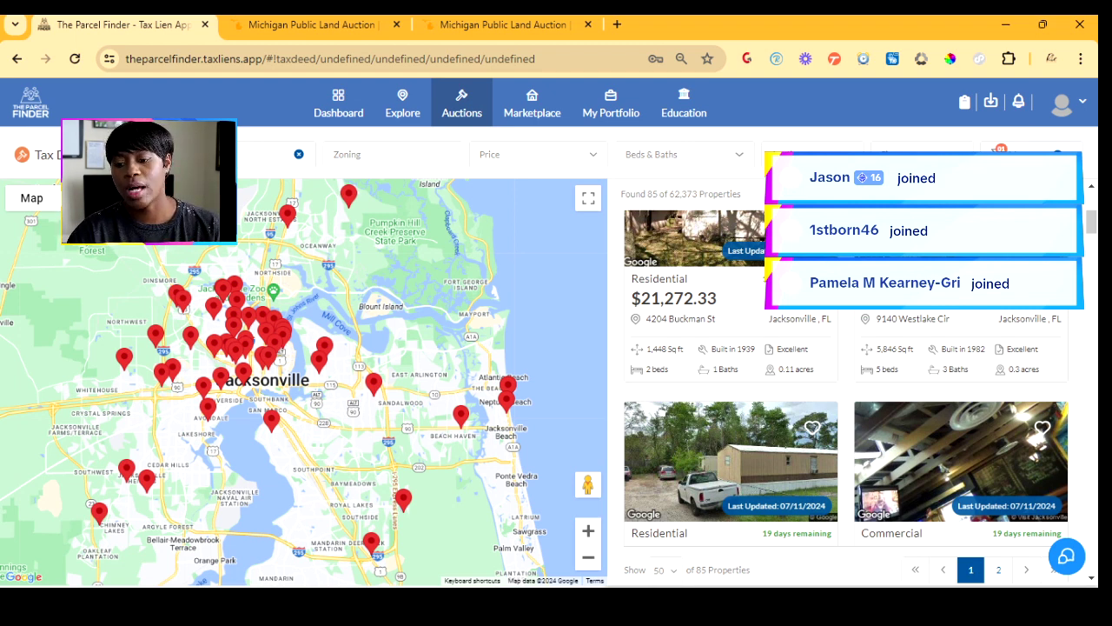
scroll(846, 382, "up", 2)
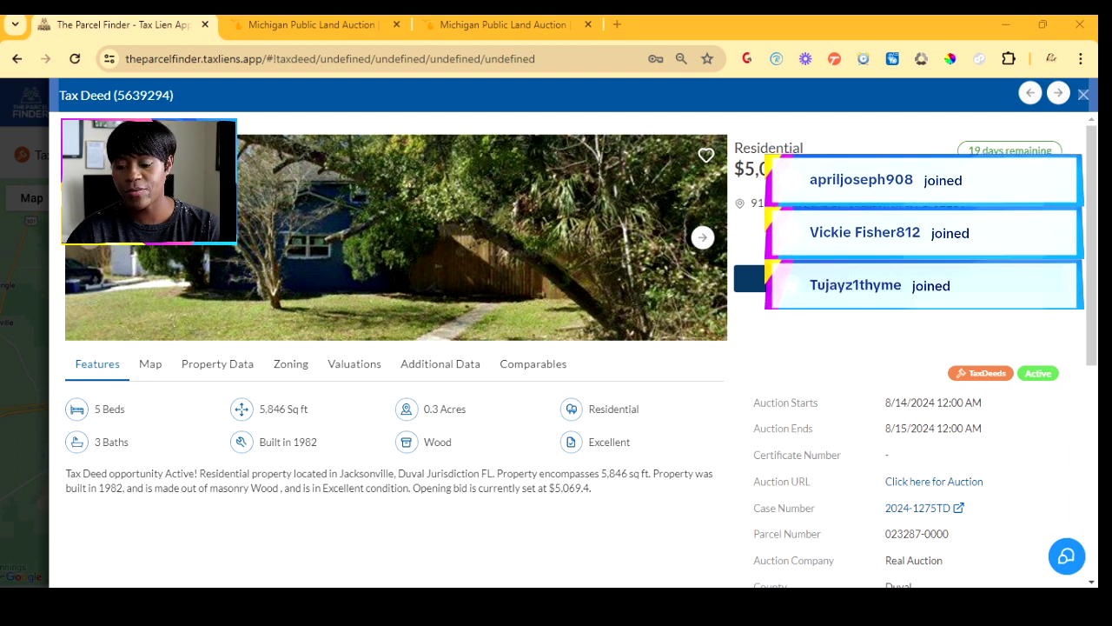
left_click(918, 508)
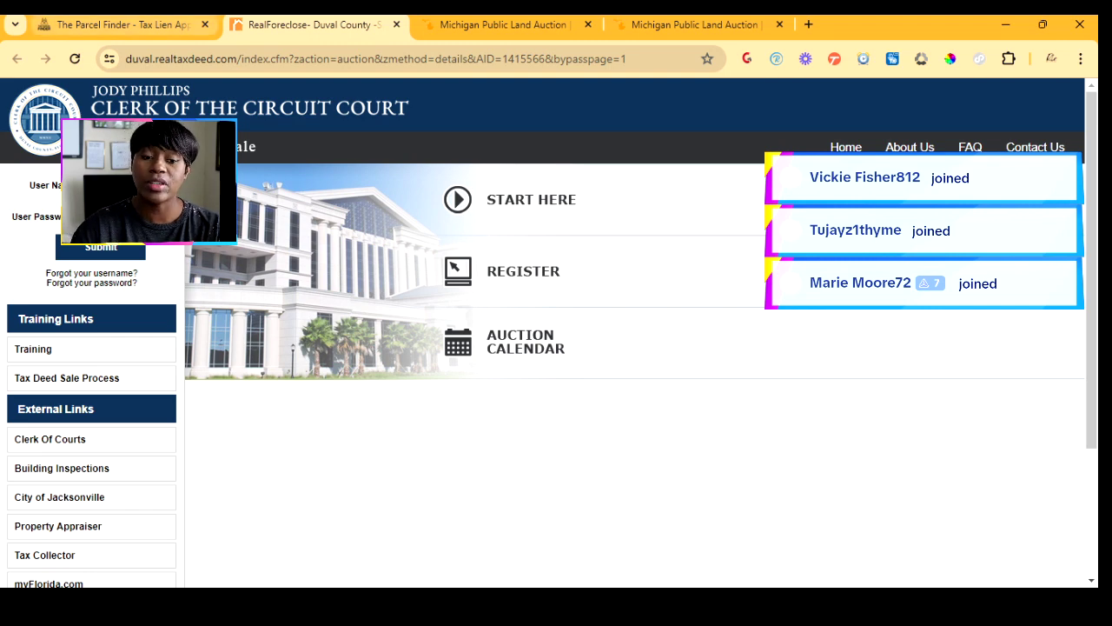
left_click(123, 25)
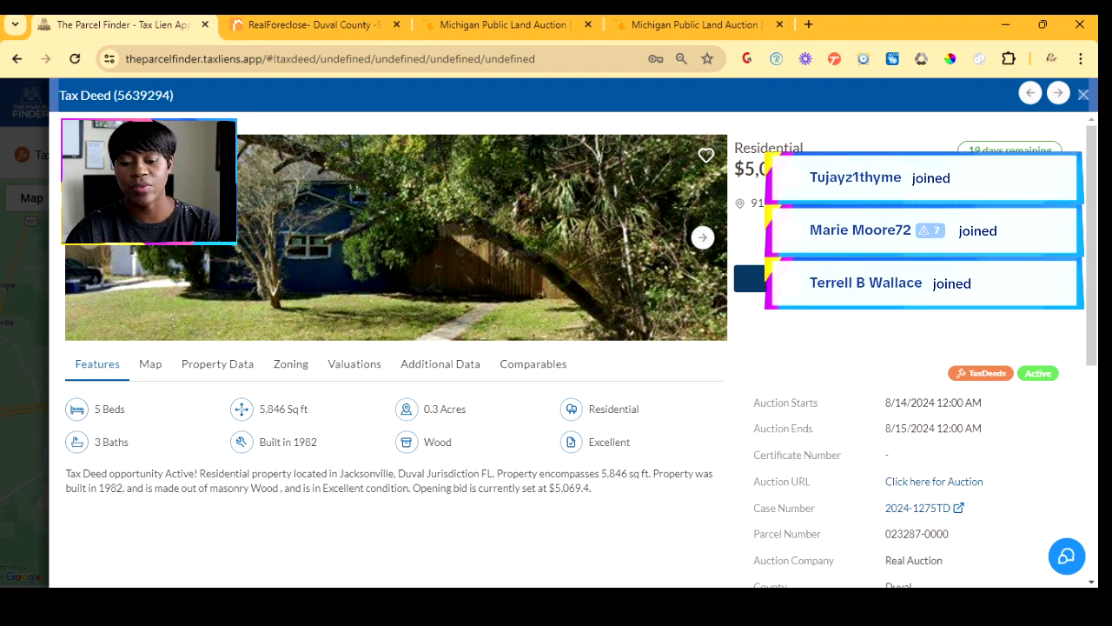
- Review tax deed 5639294's links, then bring up its Comparables search filters
scroll(556, 348, "down", 5)
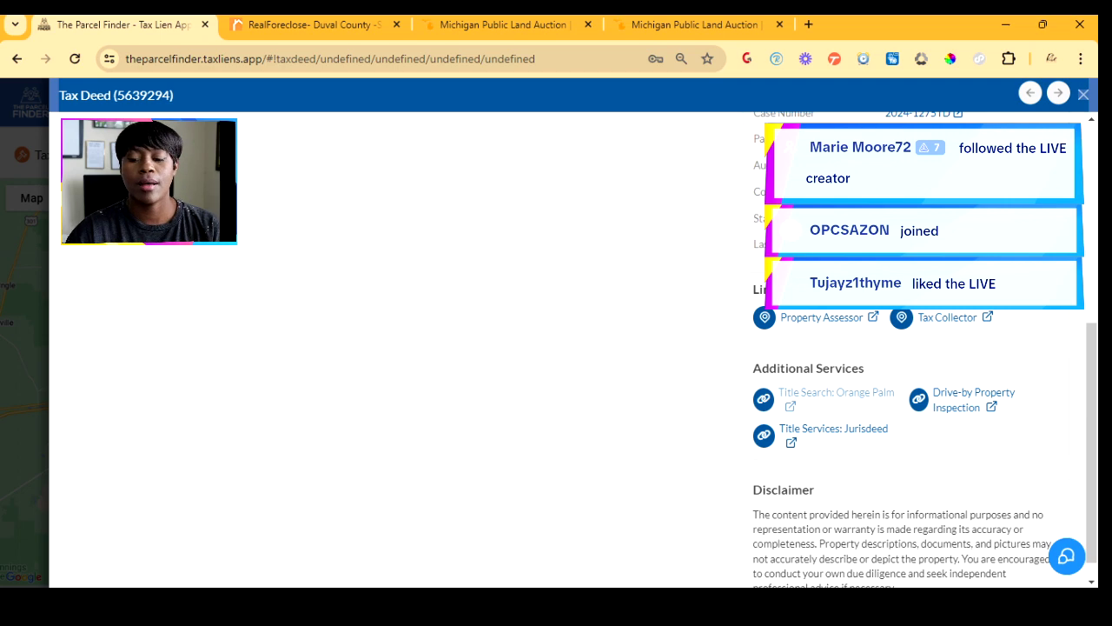
scroll(913, 348, "up", 1)
scroll(913, 348, "down", 1)
scroll(912, 348, "up", 2)
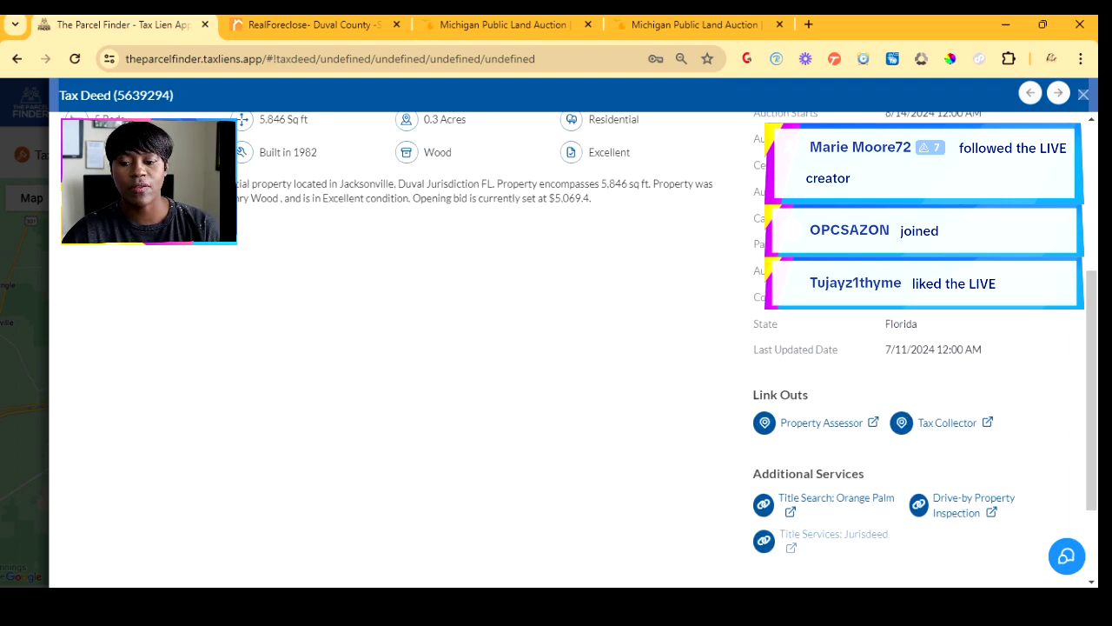
scroll(913, 347, "up", 4)
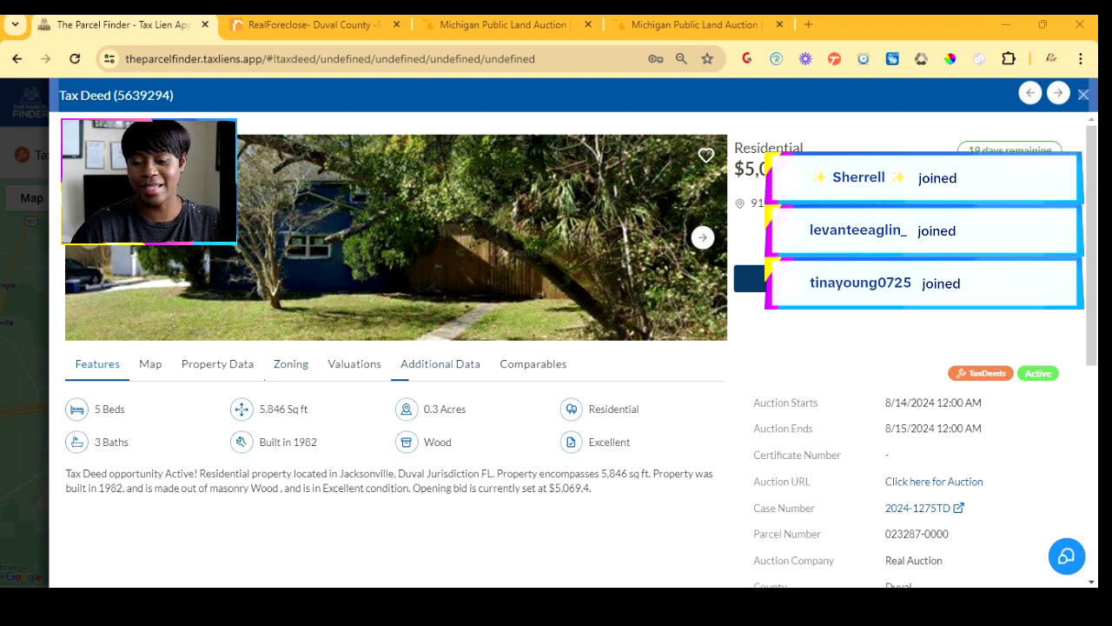
left_click(533, 364)
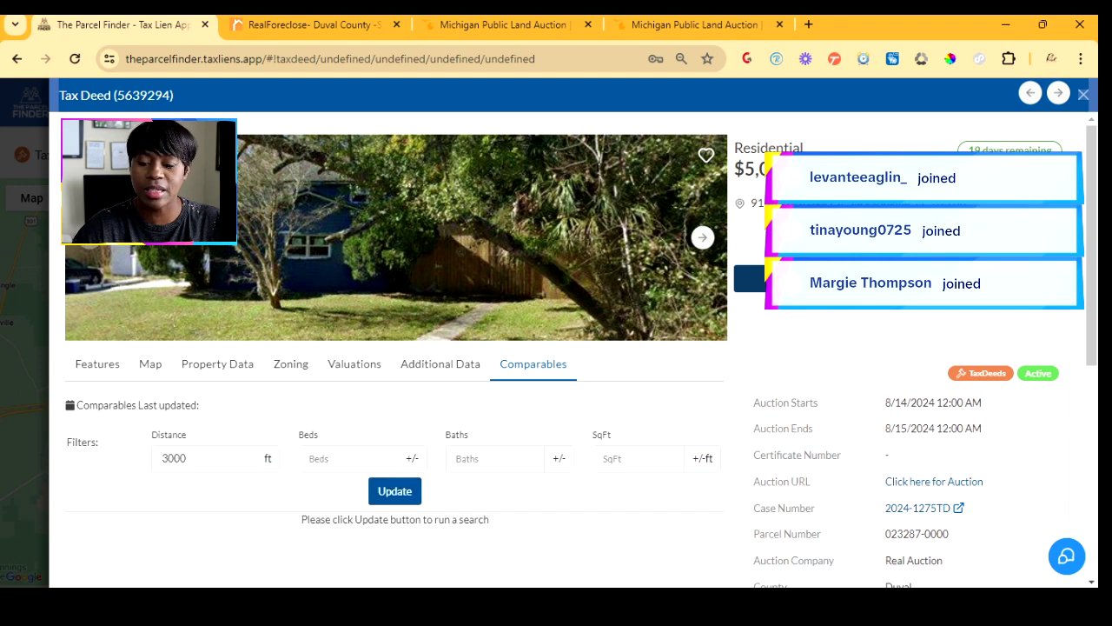
- Run the comparables search, then rerun it with 3 beds, 2 baths and a 6000 ft distance
left_click(395, 491)
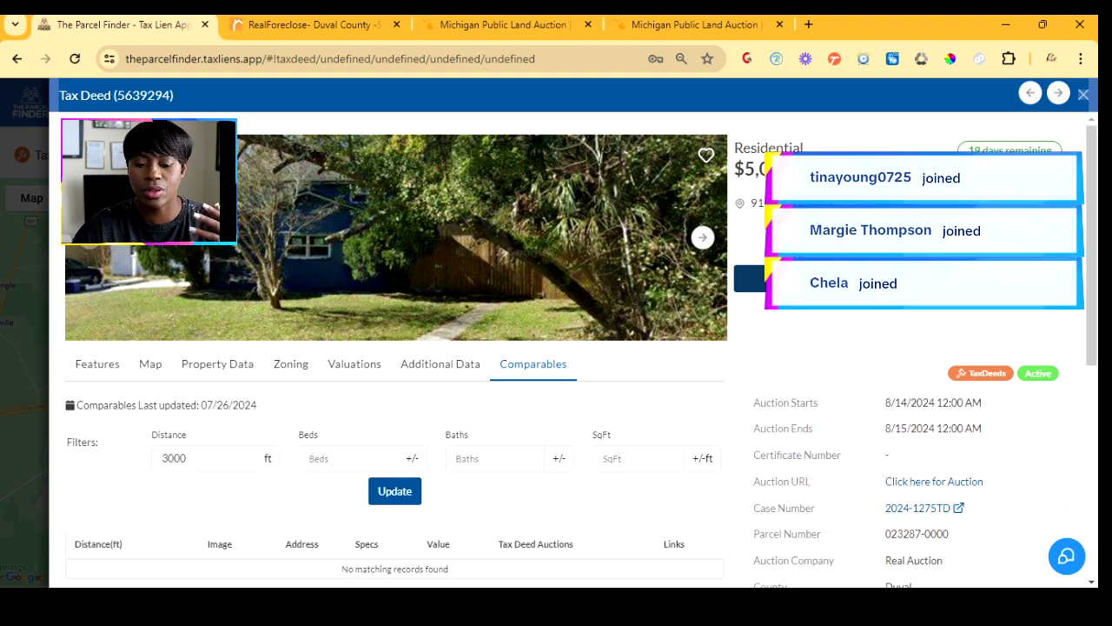
left_click(186, 458)
left_click(348, 458)
type("3")
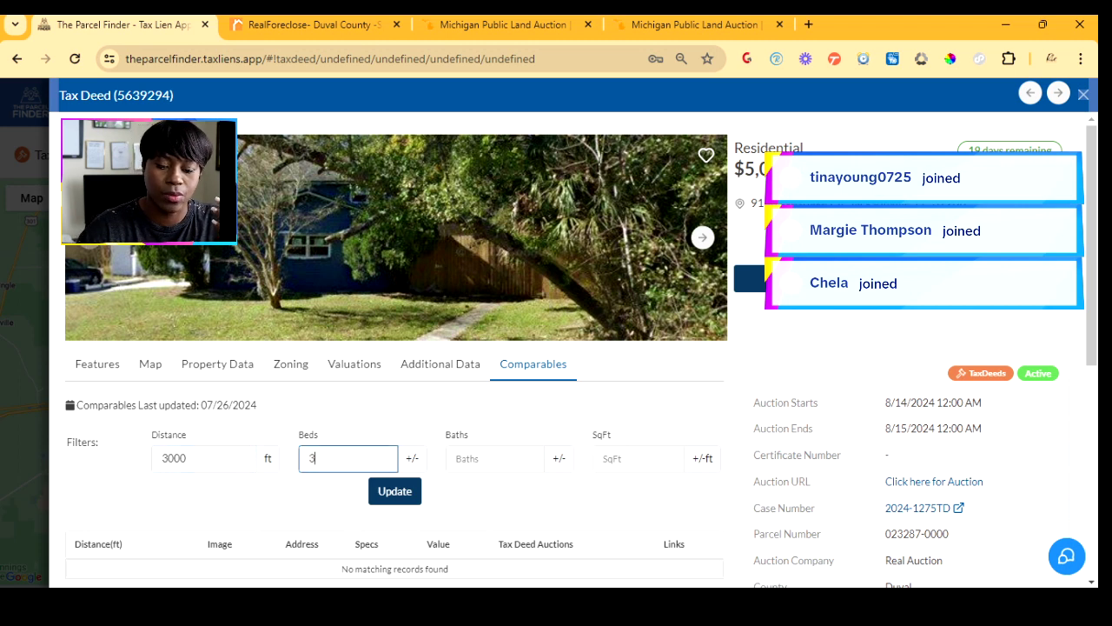
key("Tab")
type("2")
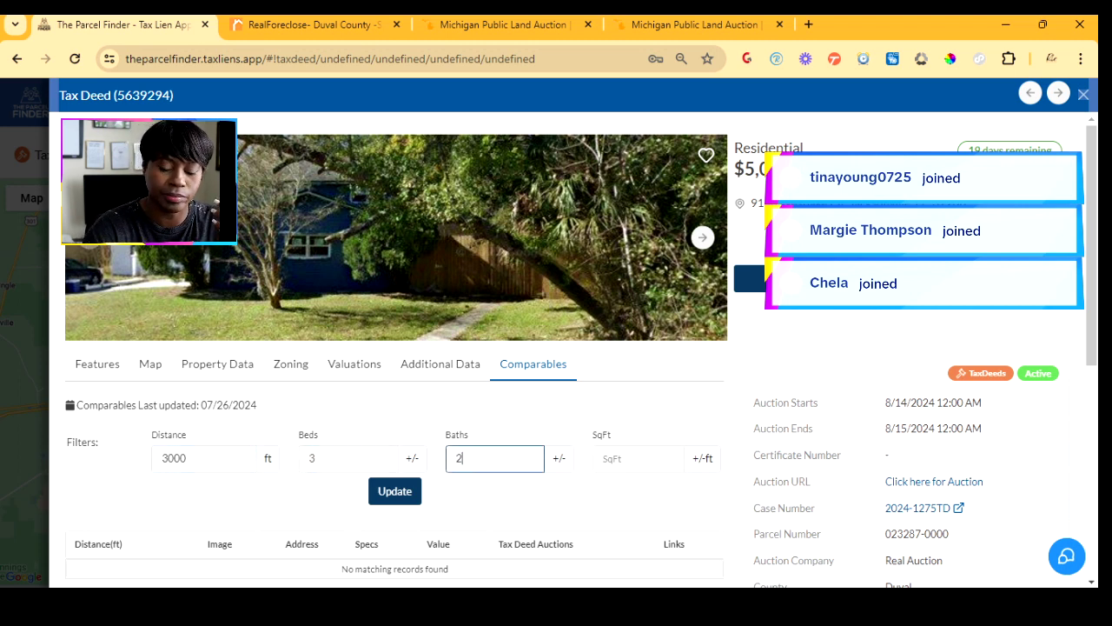
double_click(174, 458)
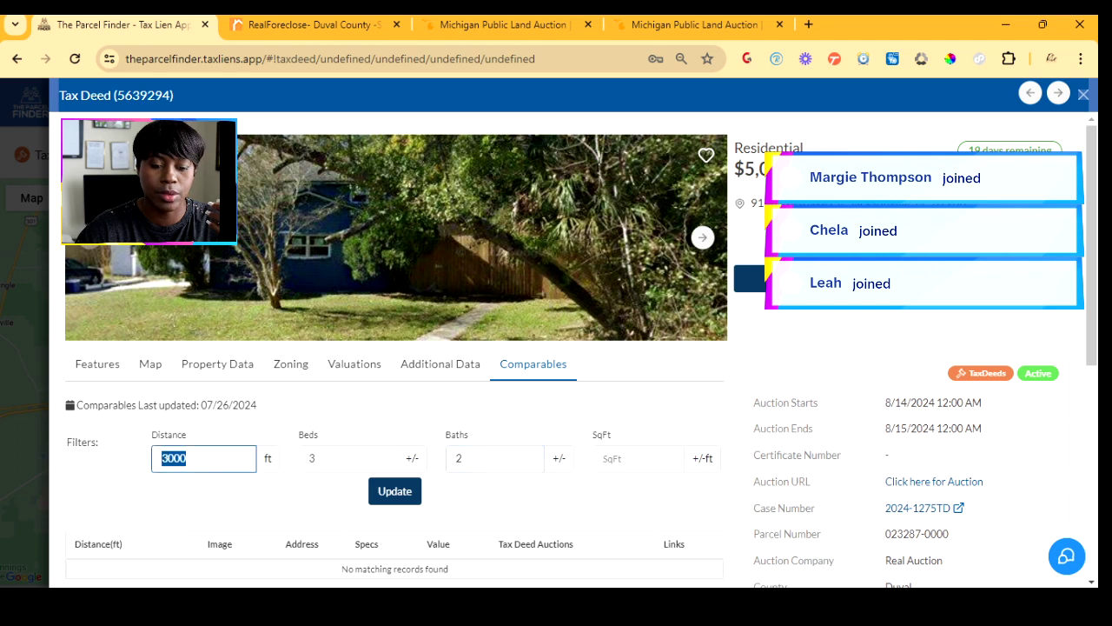
type("600")
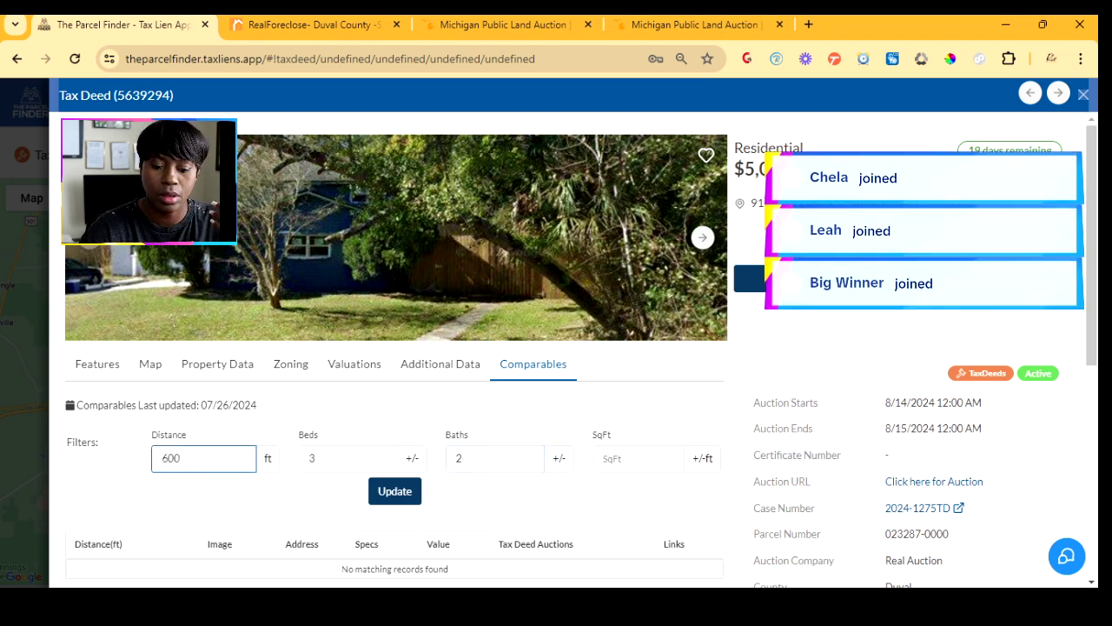
type("0")
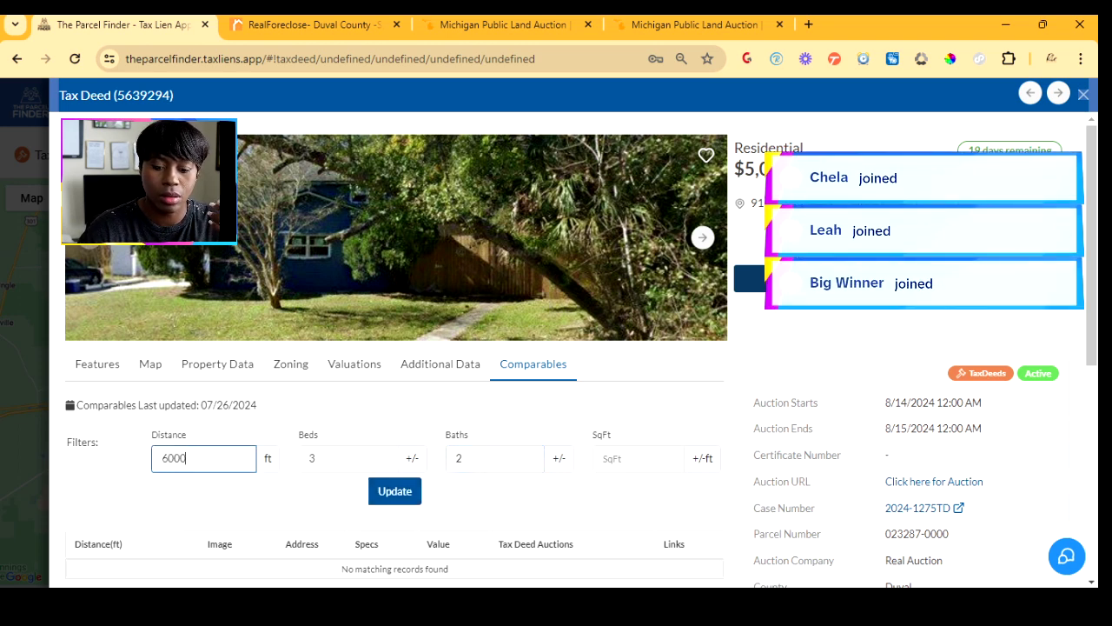
key("Return")
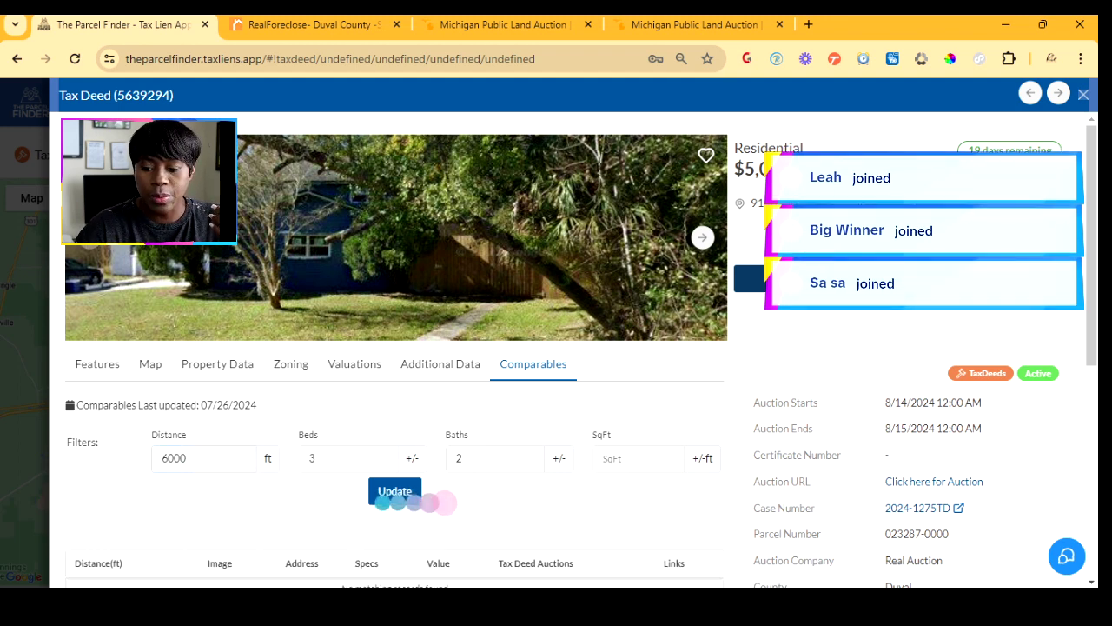
scroll(394, 348, "down", 3)
scroll(394, 347, "down", 3)
scroll(394, 348, "up", 2)
scroll(583, 350, "up", 1)
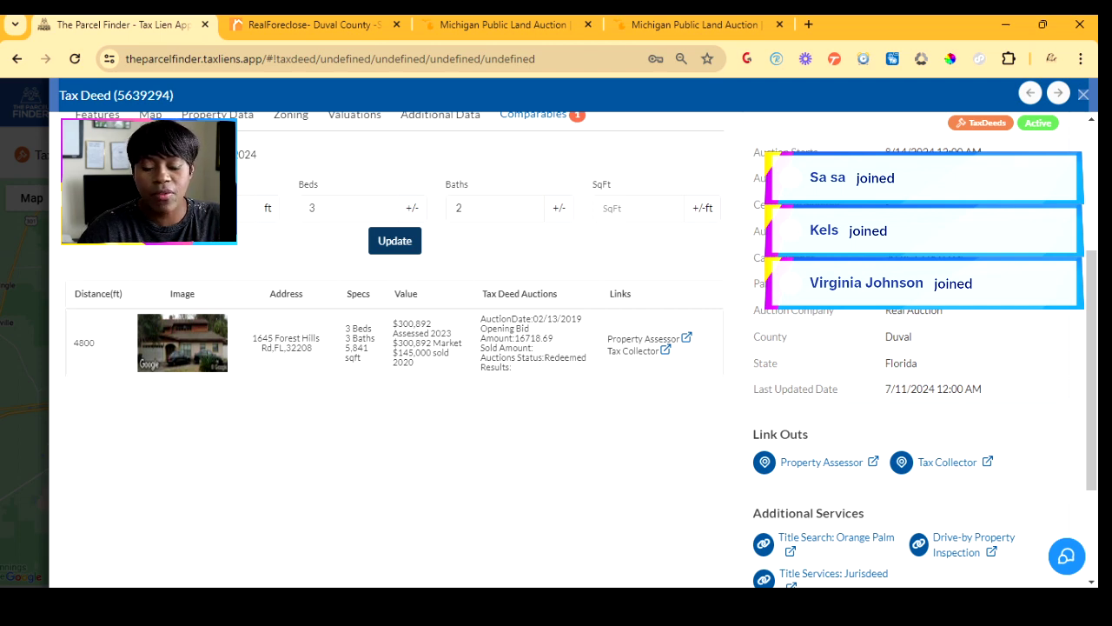
scroll(391, 347, "up", 3)
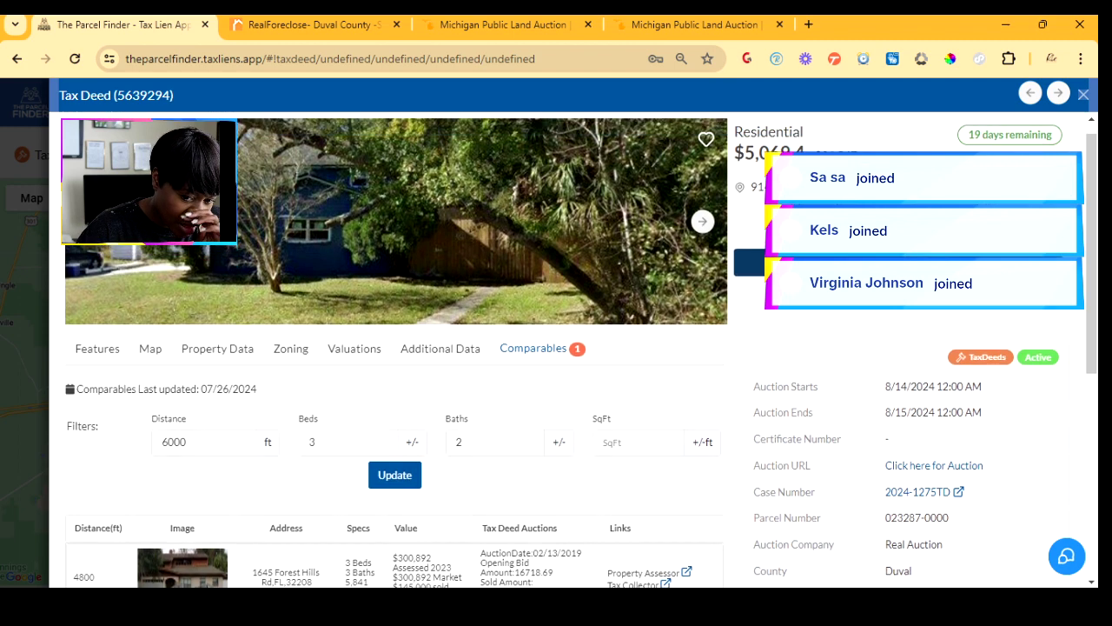
scroll(391, 348, "up", 1)
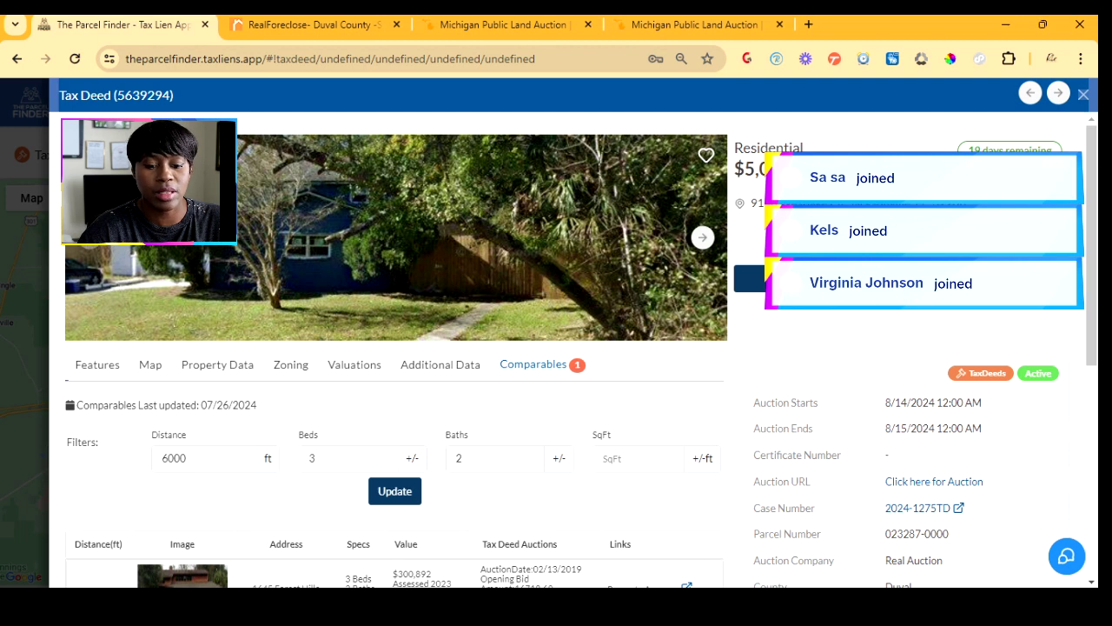
scroll(565, 348, "down", 2)
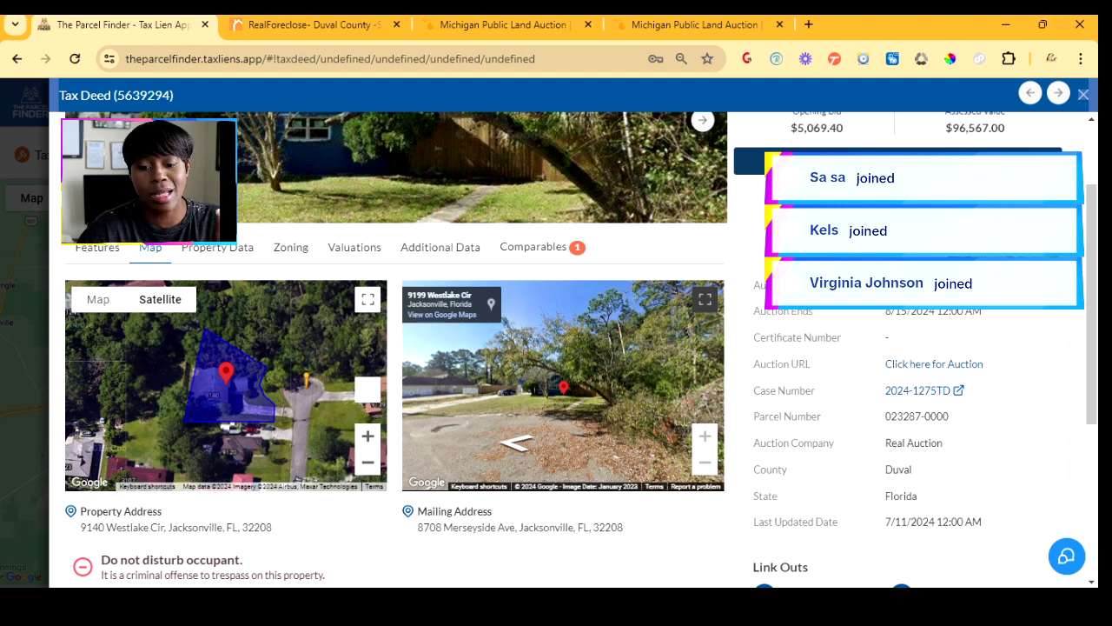
scroll(573, 348, "down", 1)
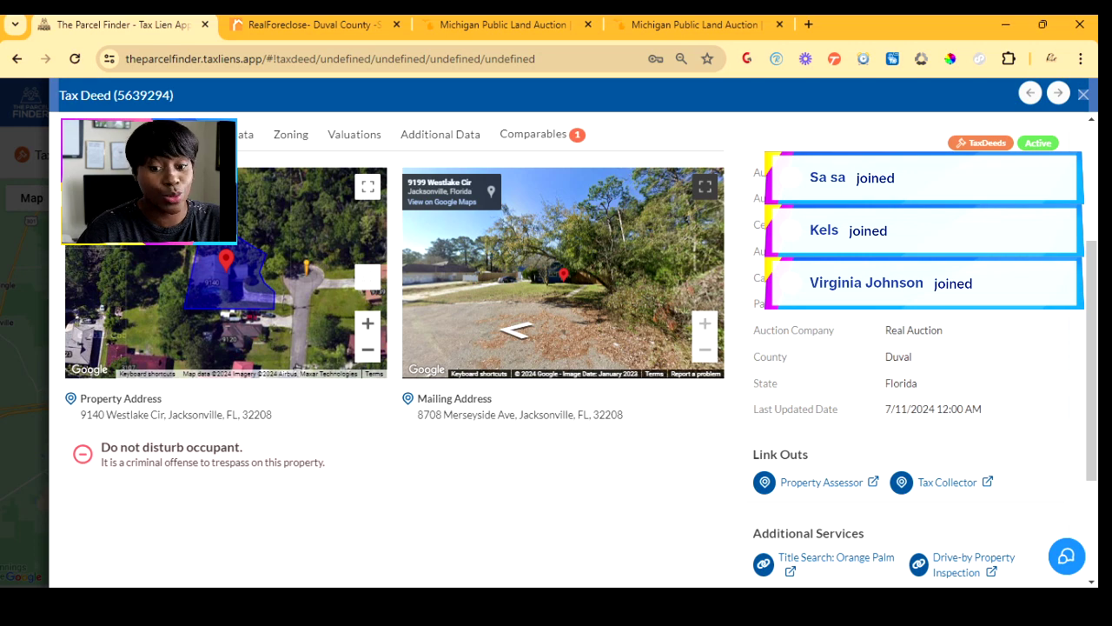
scroll(574, 348, "up", 2)
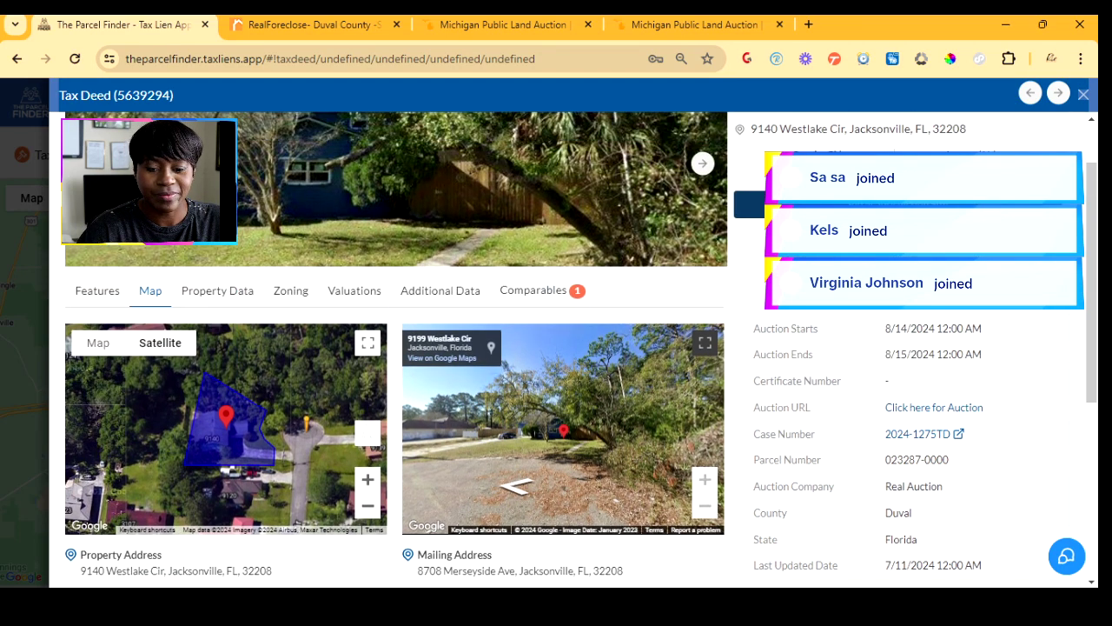
scroll(574, 348, "up", 1)
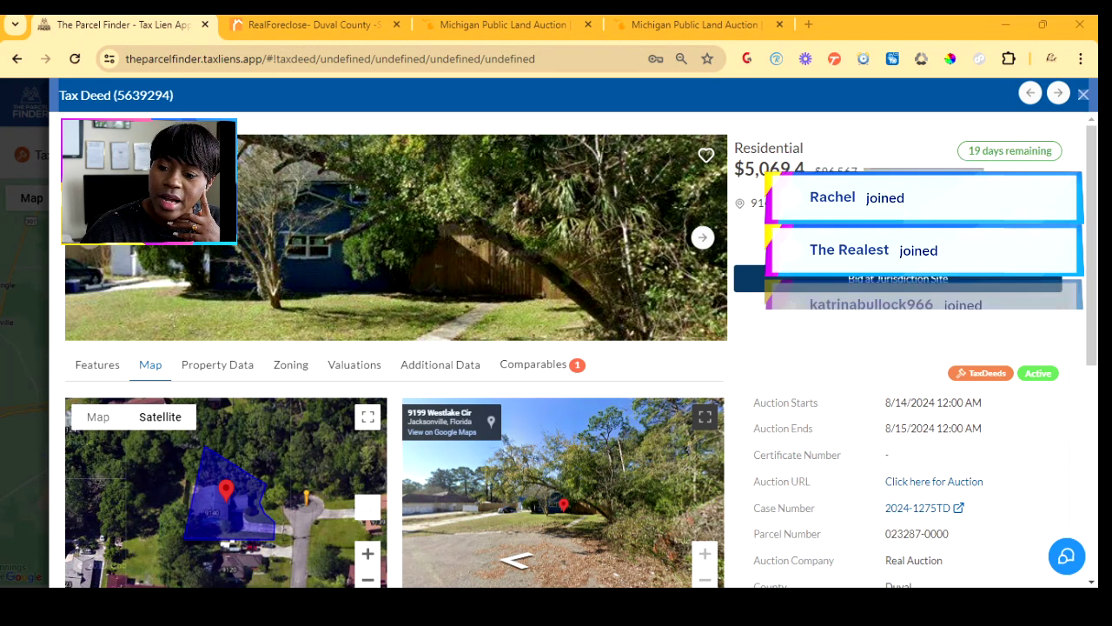
- Close tax deed 5639294's details and return to the National Map from Explore
left_click(1084, 94)
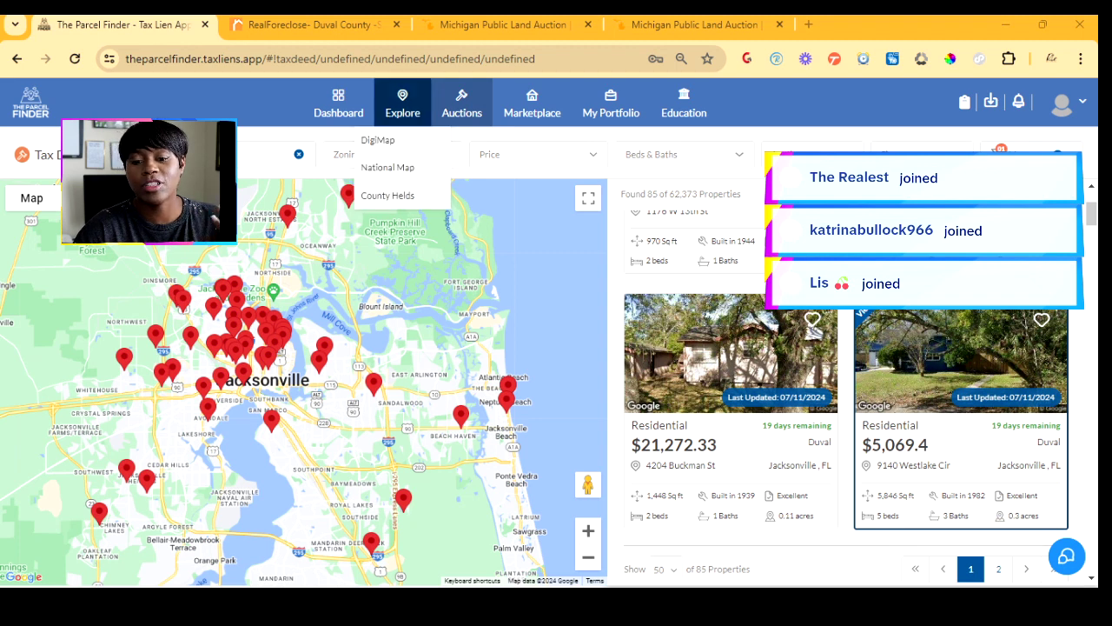
mouse_move(403, 105)
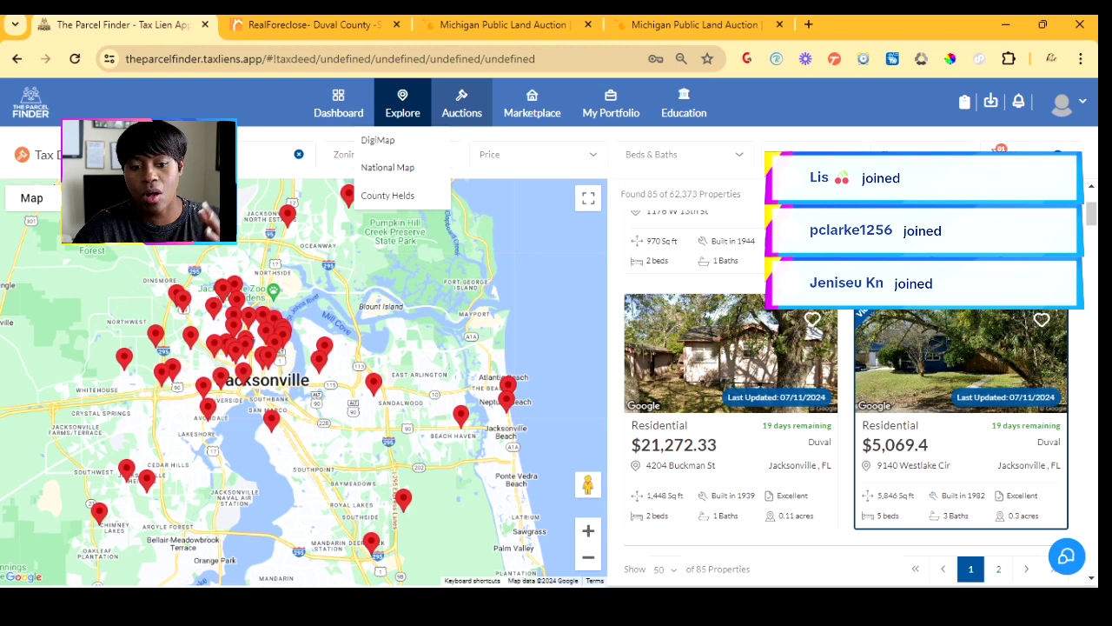
left_click(388, 168)
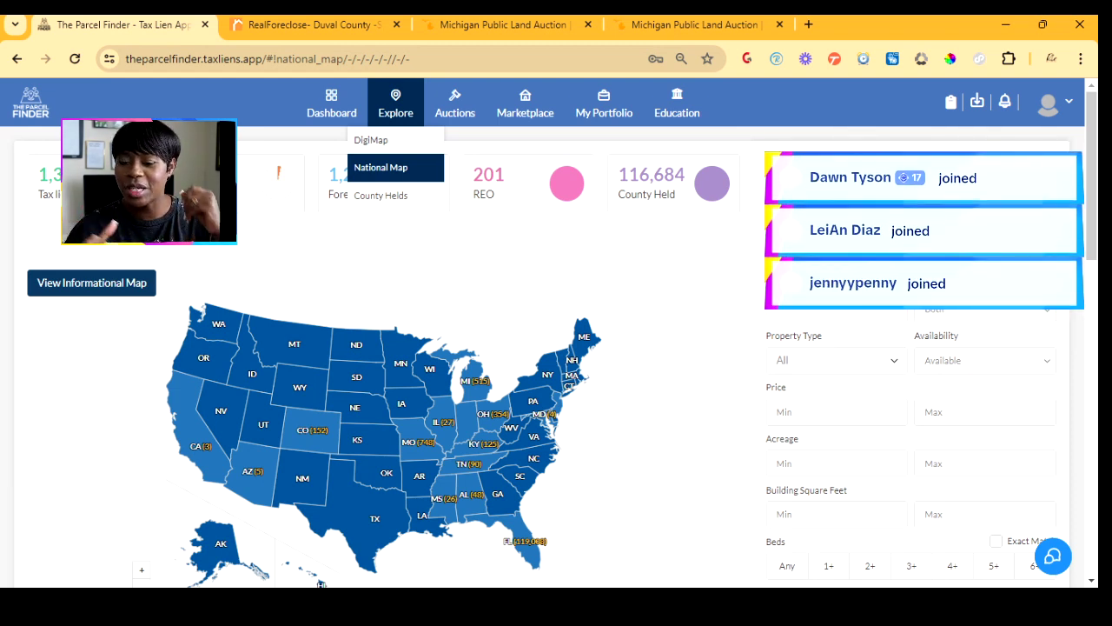
- Switch the Explore view to the DigiMap satellite map of the United States
left_click(371, 140)
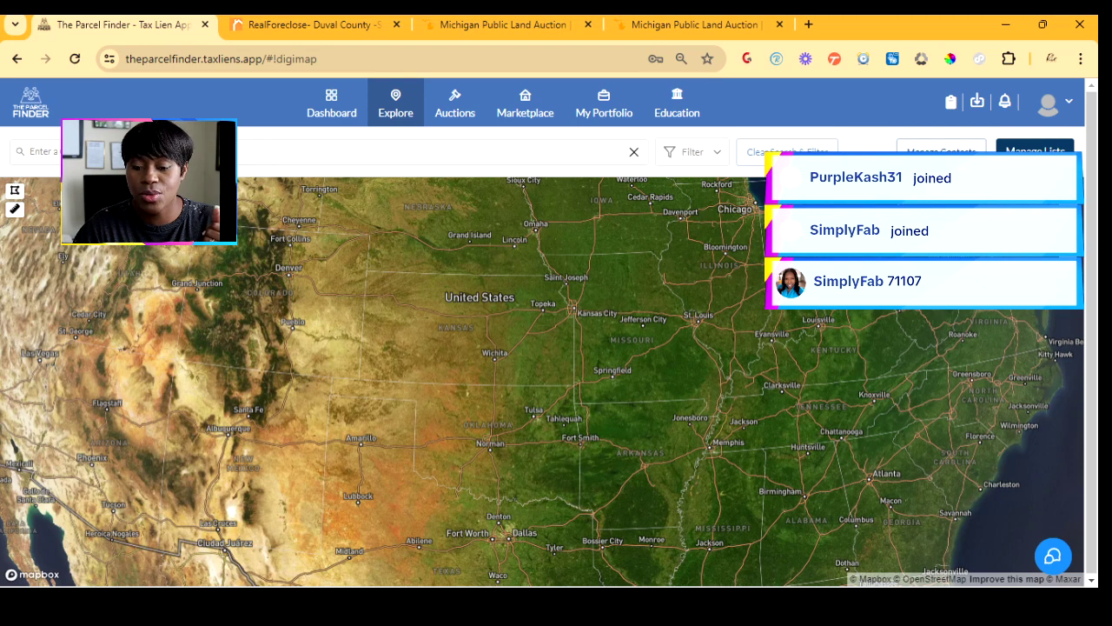
- Search the DigiMap for ZIP 71107 in Louisiana
left_click(328, 152)
type("71107")
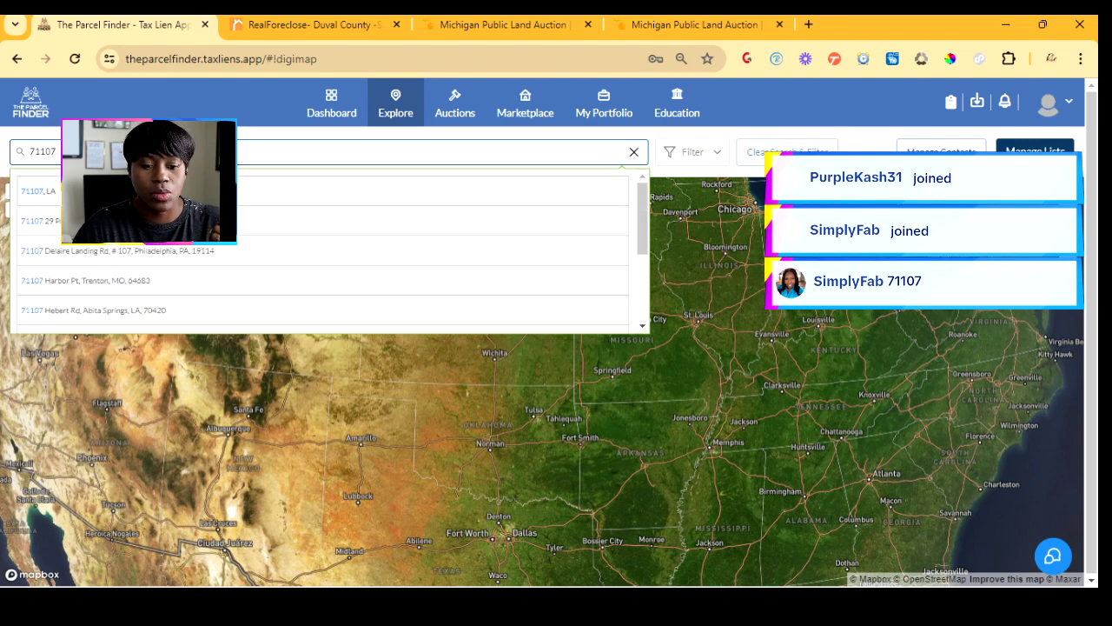
key("Return")
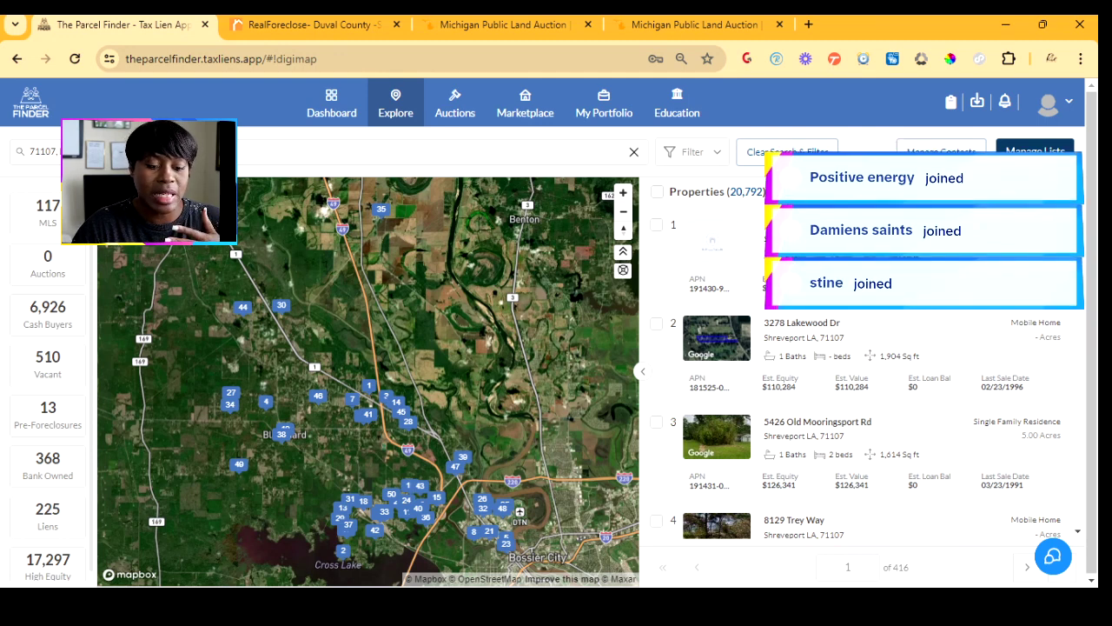
- Apply the '368 Bank Owned' filter to the Shreveport 71107 results
scroll(47, 385, "down", 1)
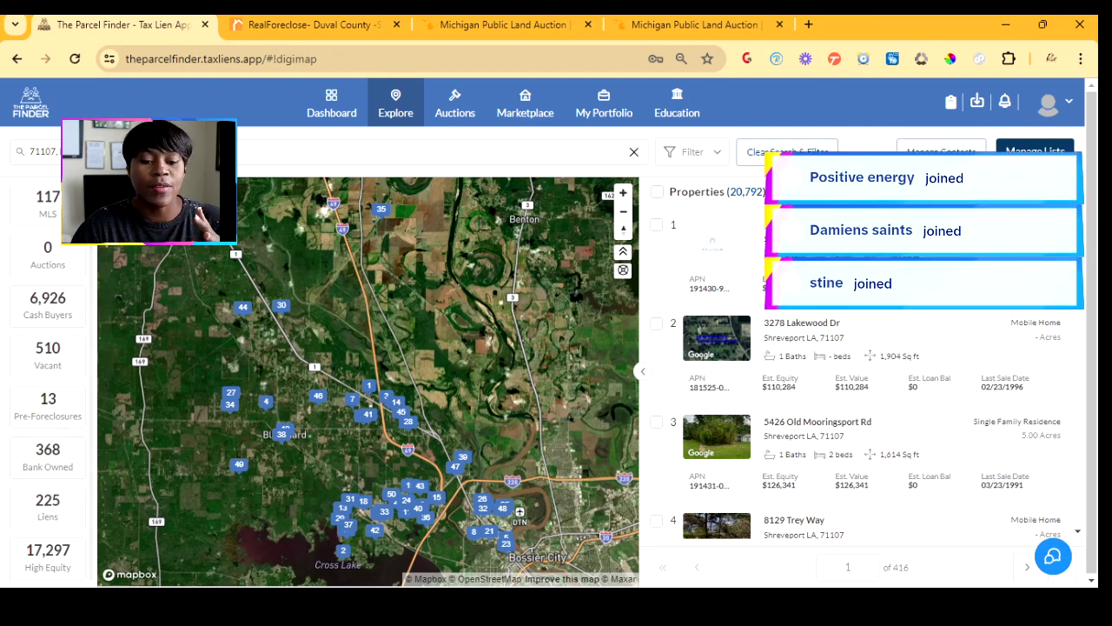
scroll(48, 385, "up", 1)
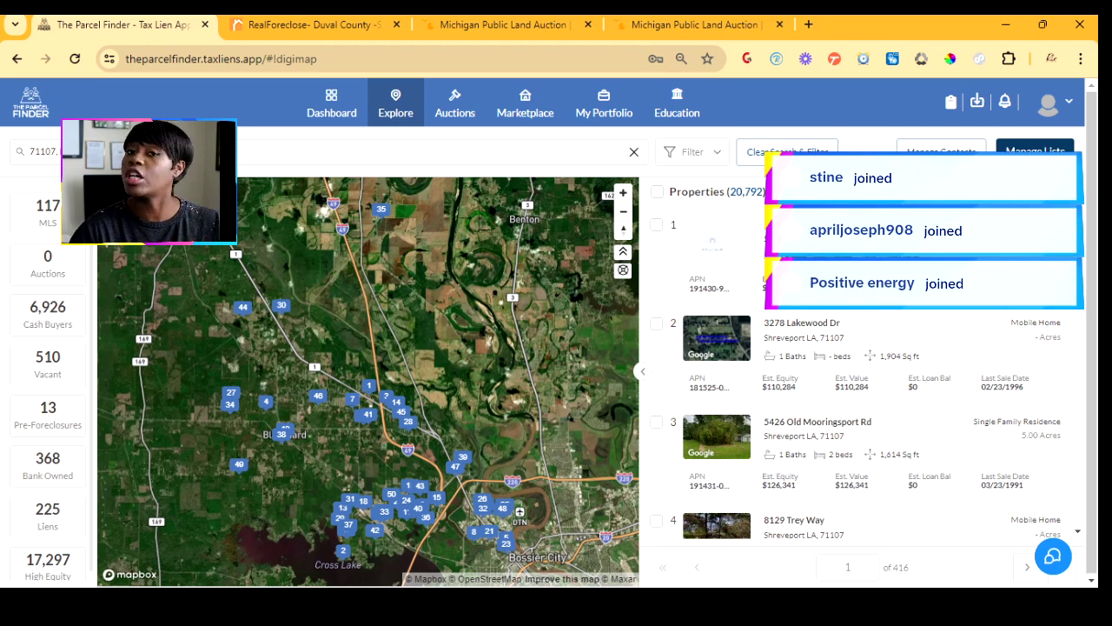
left_click(48, 467)
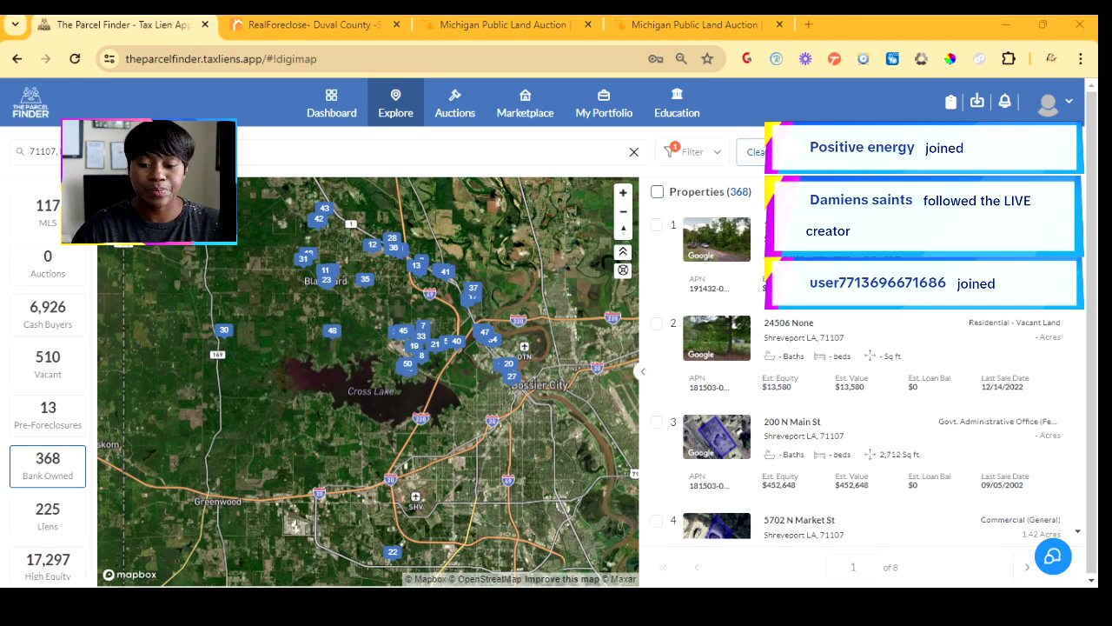
- Toggle select-all on the bank-owned list twice, then open the first property, 101893 None
left_click(657, 191)
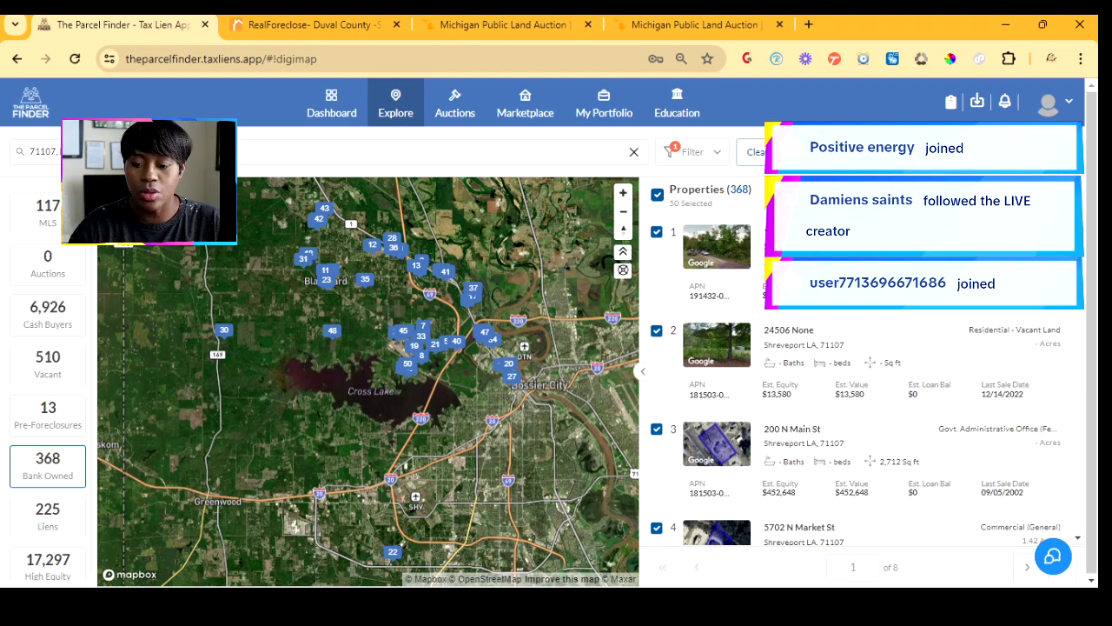
left_click(657, 193)
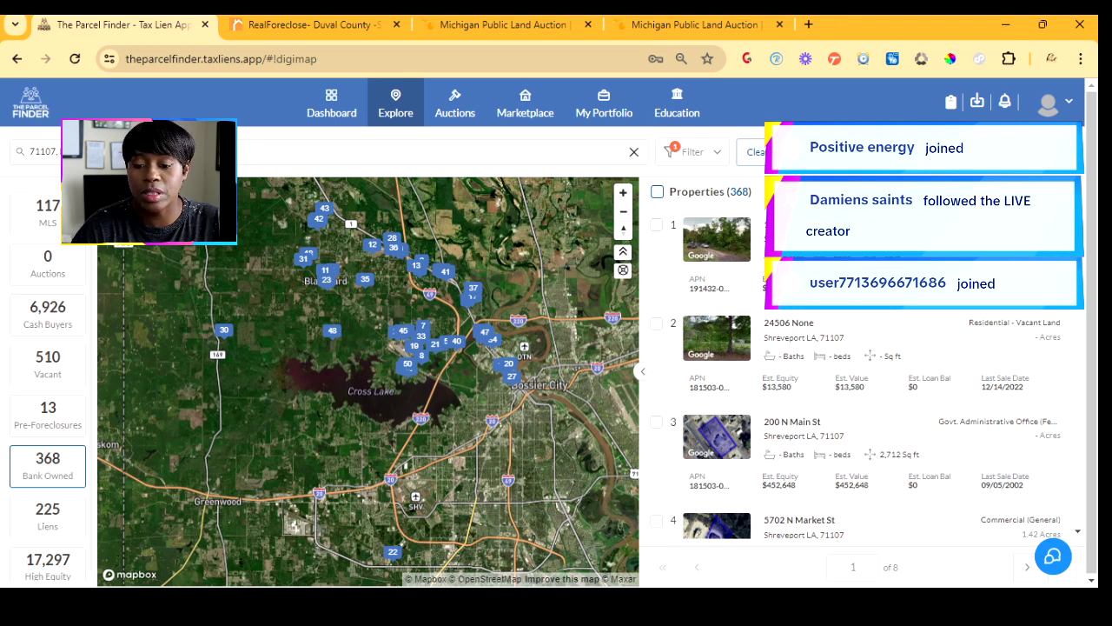
left_click(657, 192)
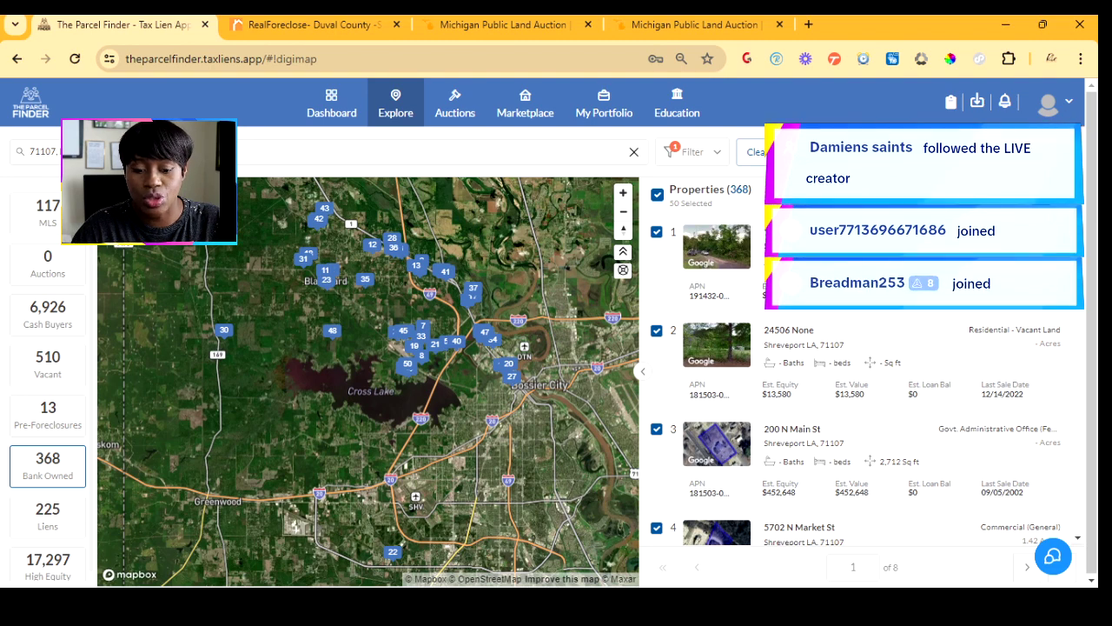
left_click(657, 195)
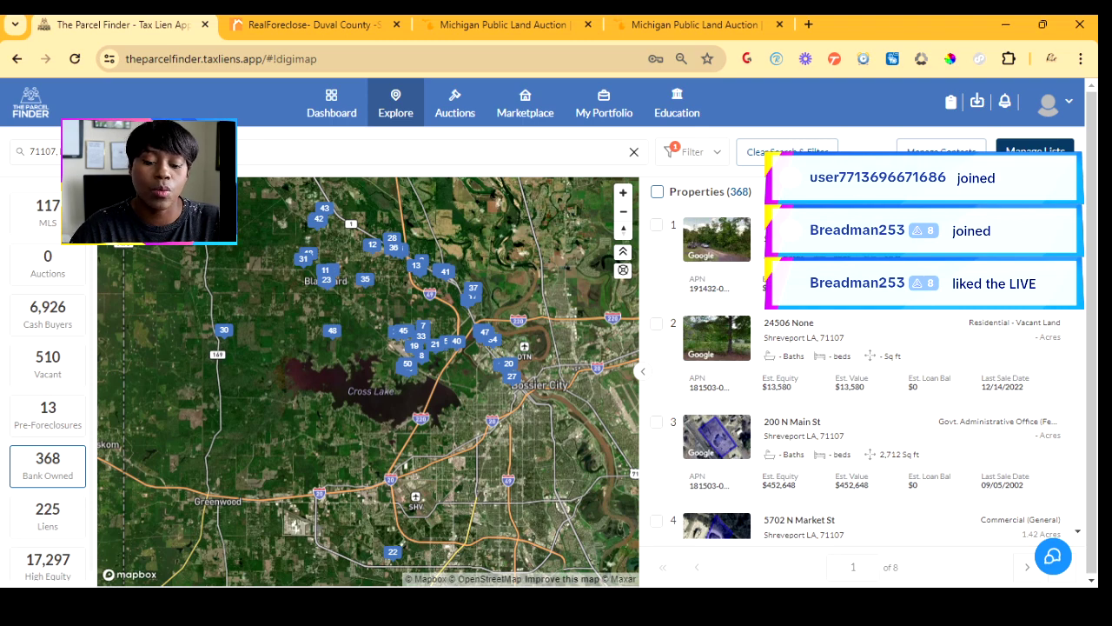
left_click(789, 225)
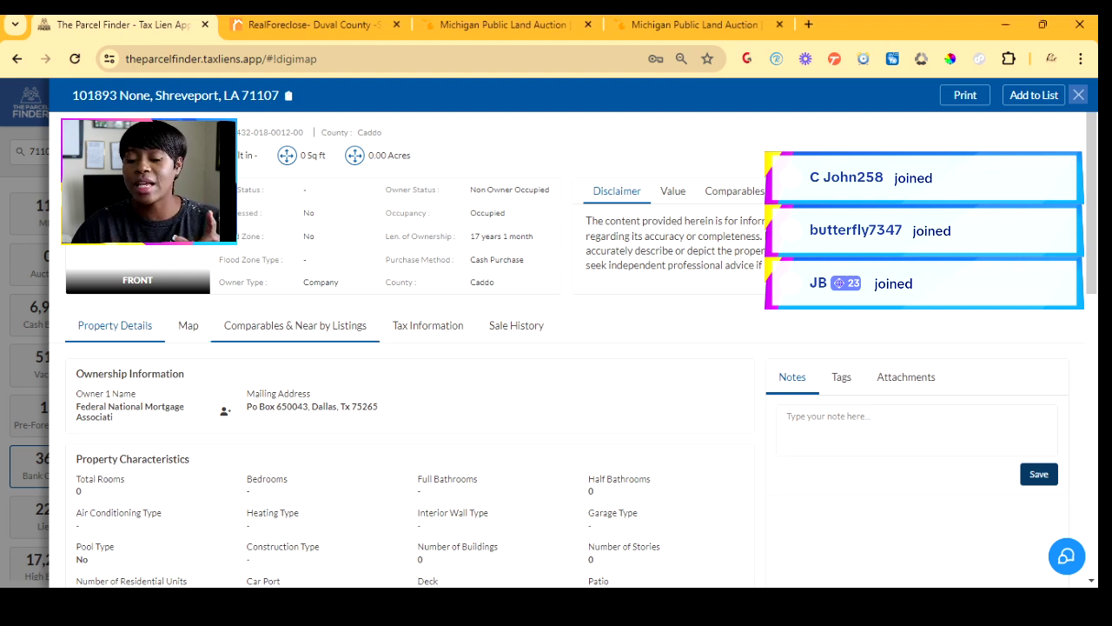
- View the property's map, then its comparables and nearby listings: 149 flip comps, 34 vacant, 2 liens
left_click(189, 326)
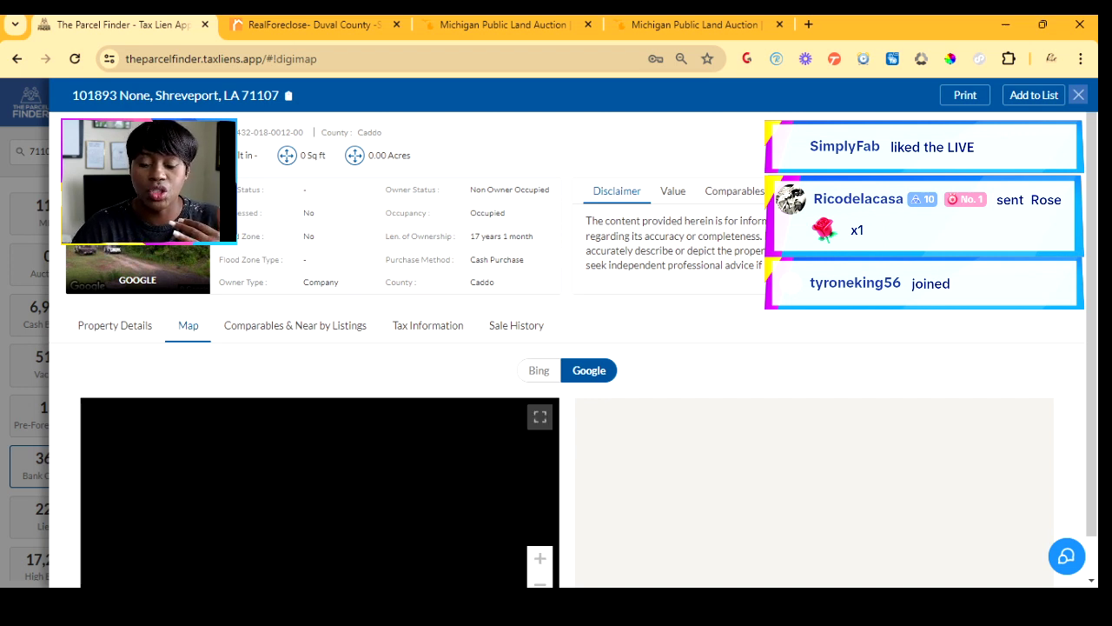
scroll(570, 350, "down", 1)
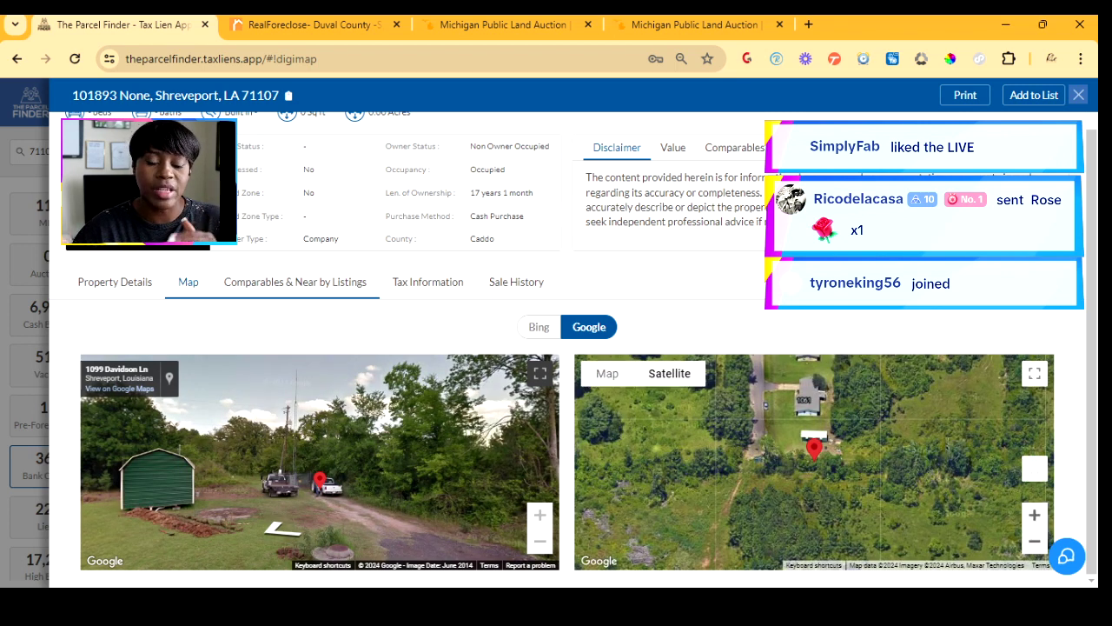
left_click(295, 282)
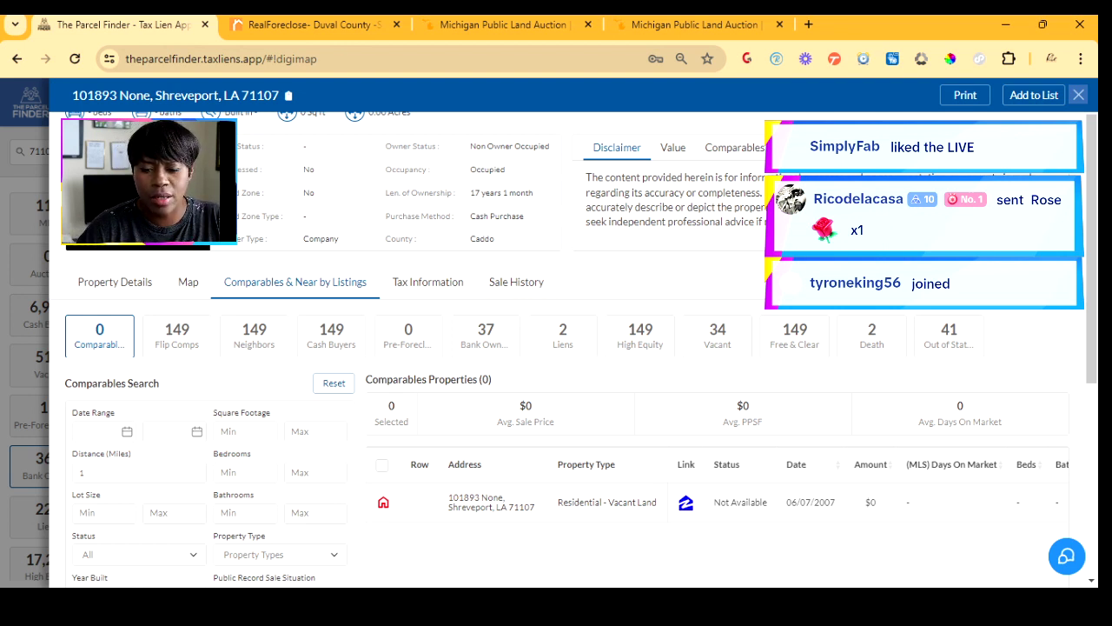
- Limit comparables to the three single-family residential property types using a 'single' search
scroll(574, 347, "down", 5)
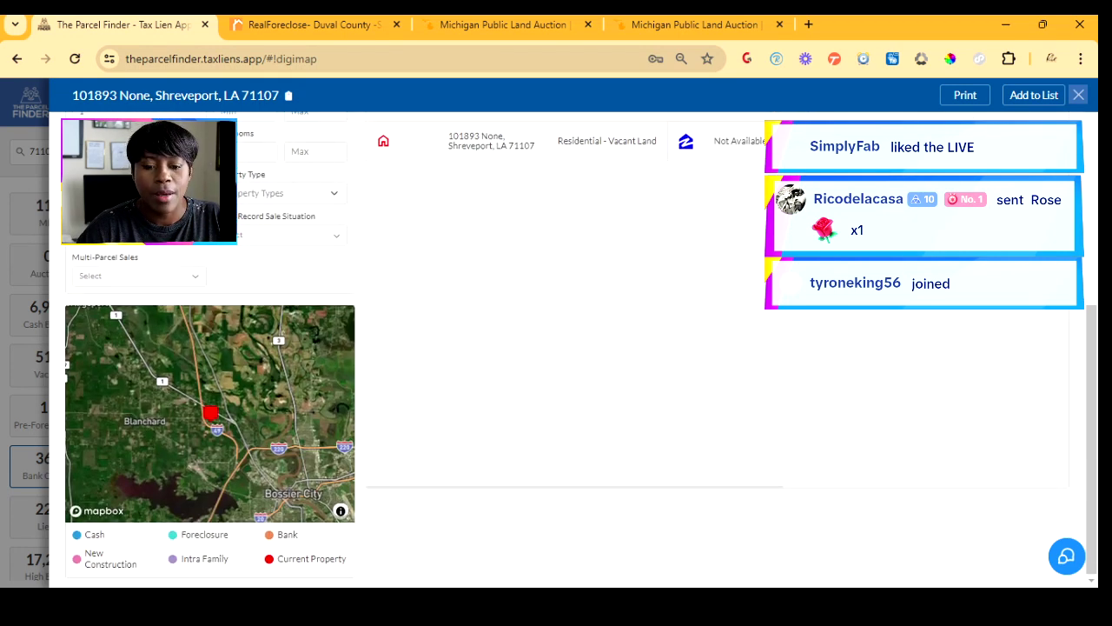
scroll(574, 347, "up", 2)
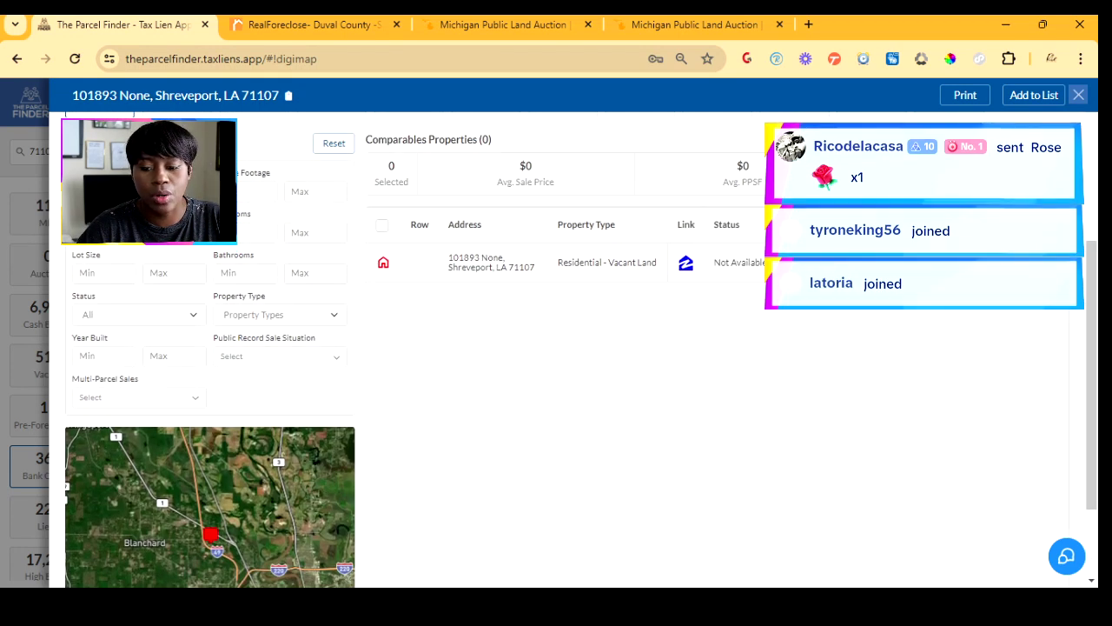
left_click(278, 355)
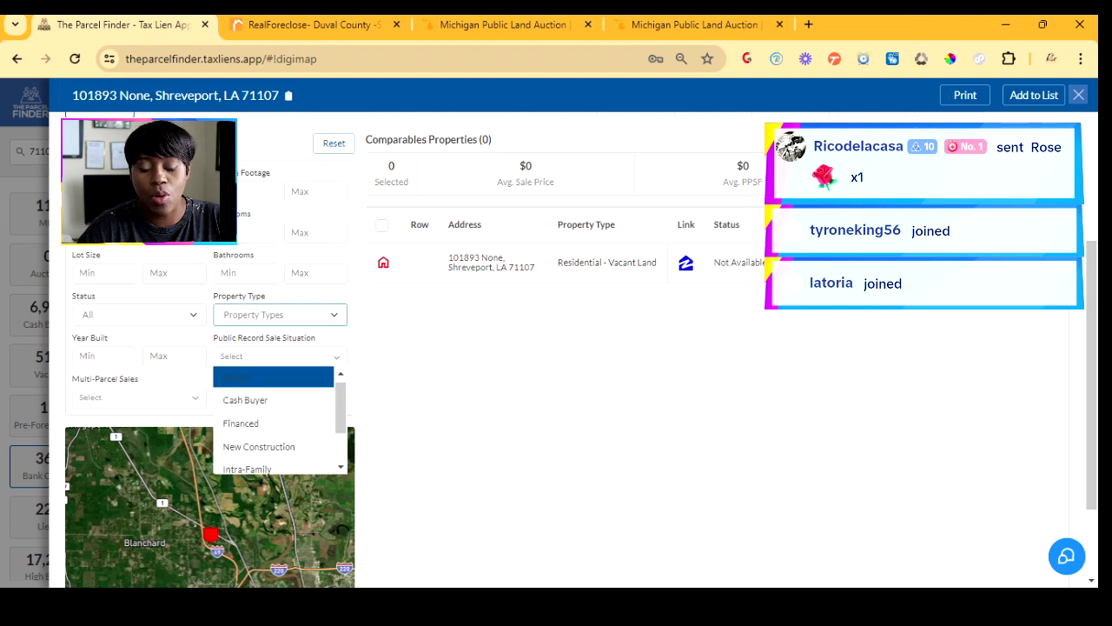
left_click(279, 314)
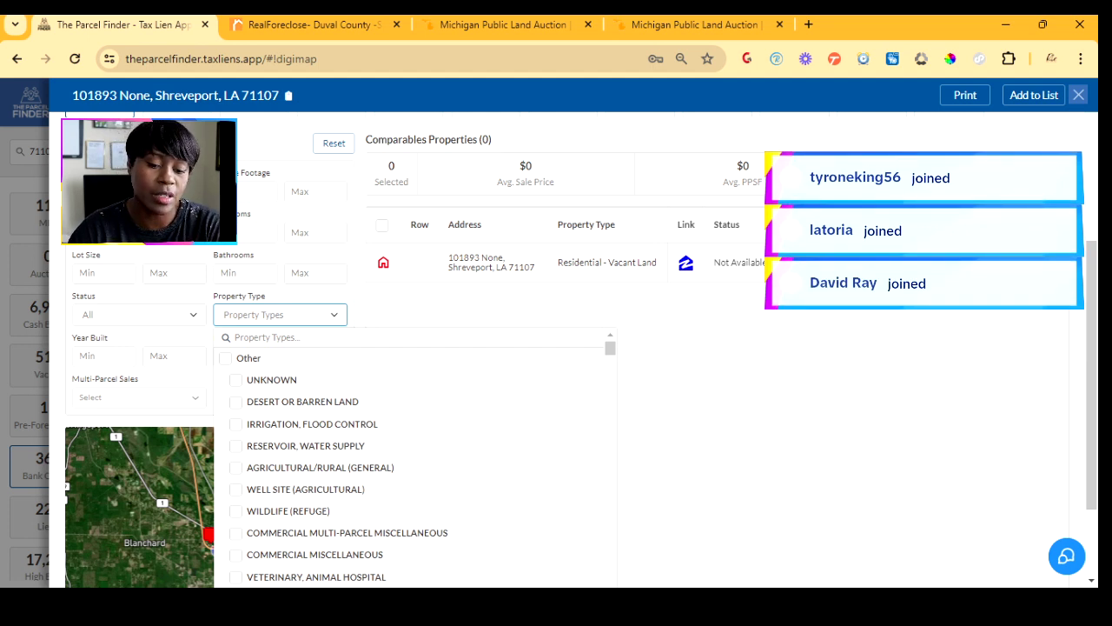
scroll(565, 348, "down", 2)
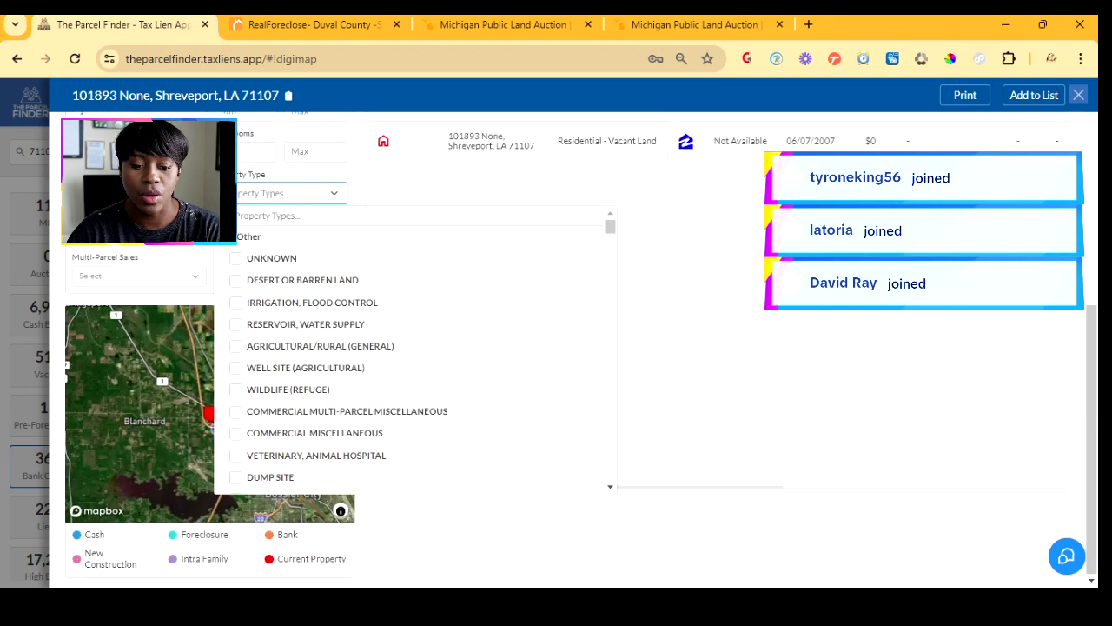
type("sin")
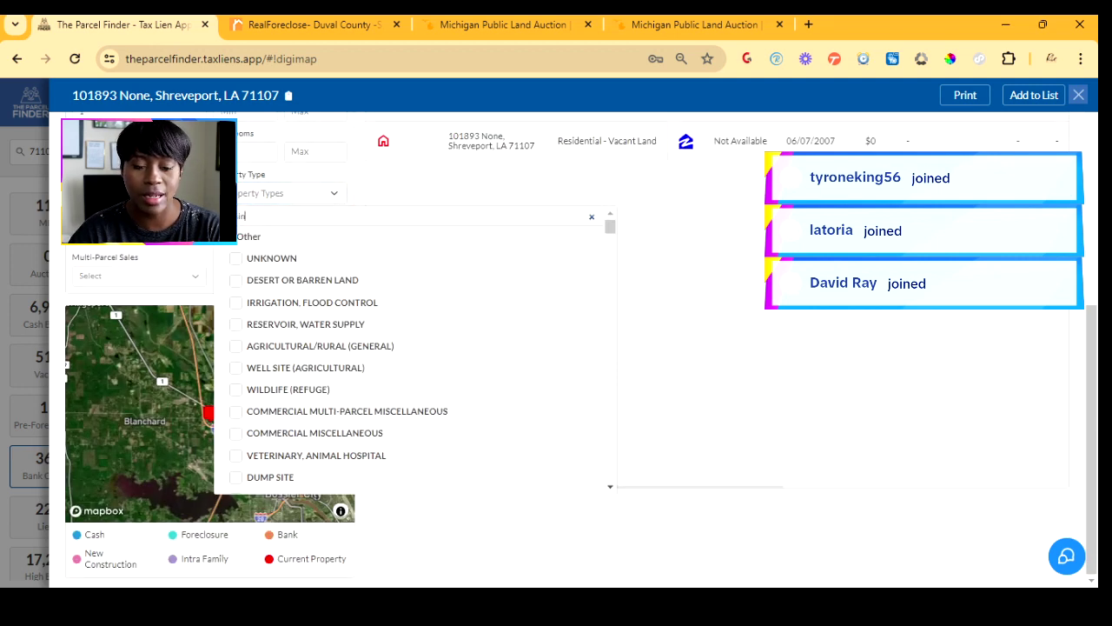
type("gle")
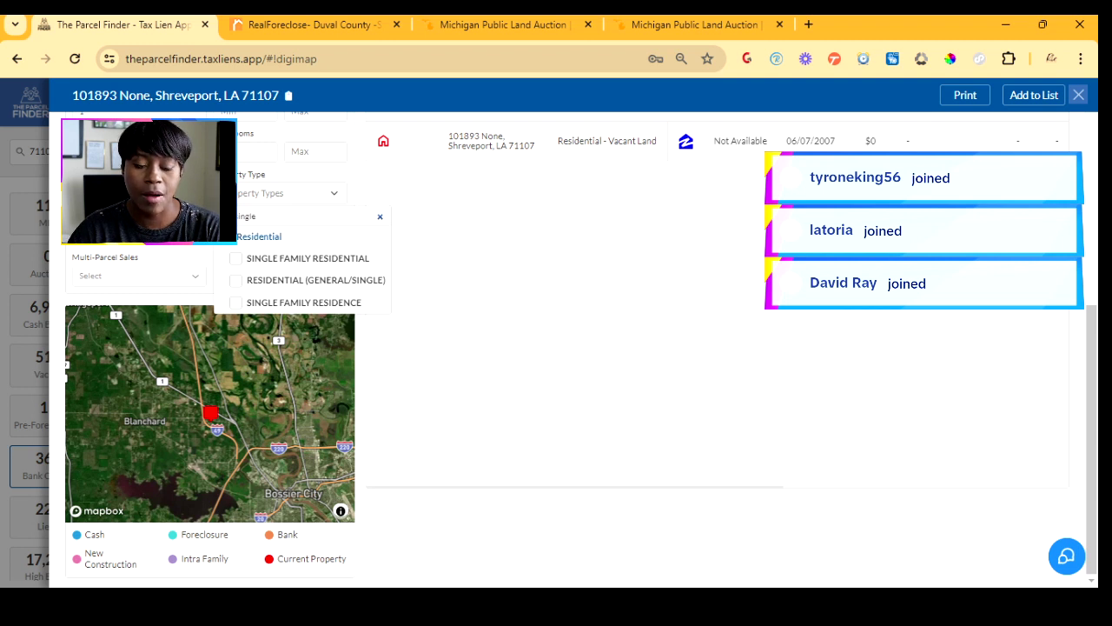
left_click(226, 236)
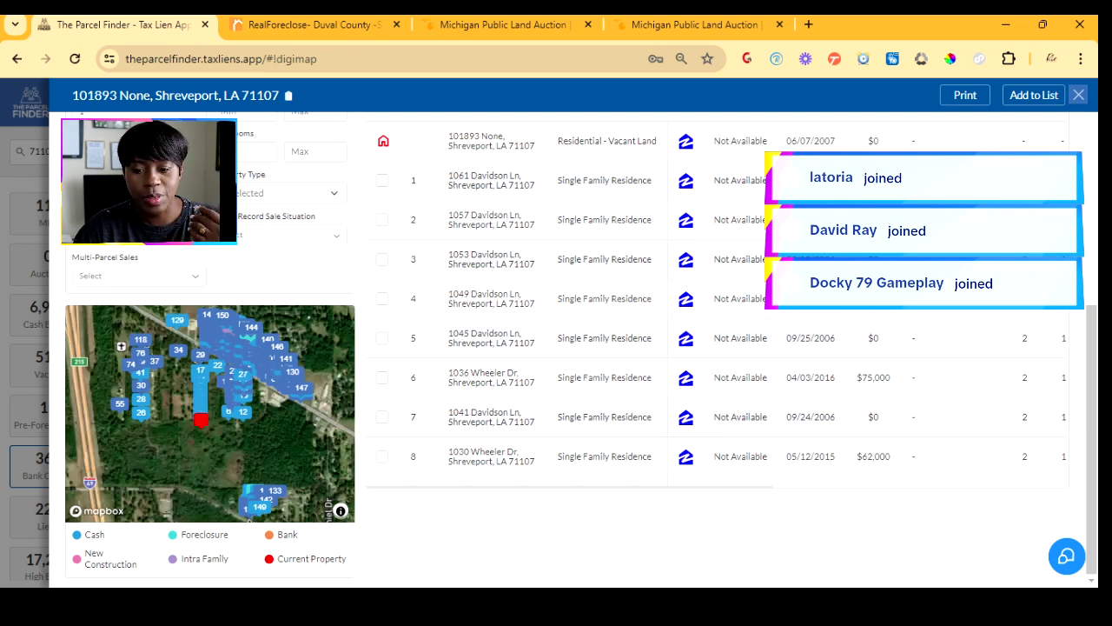
- Review the 150-comparable summary ($103,888.96 average sale price), then close the property details
scroll(717, 320, "down", 5)
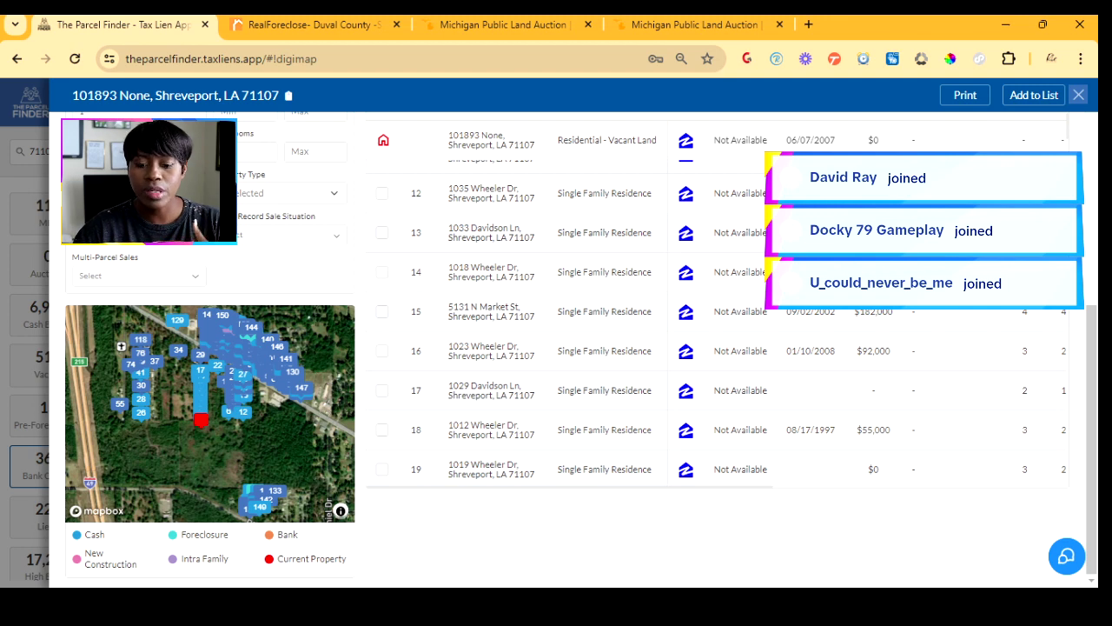
scroll(565, 347, "up", 3)
scroll(721, 469, "up", 3)
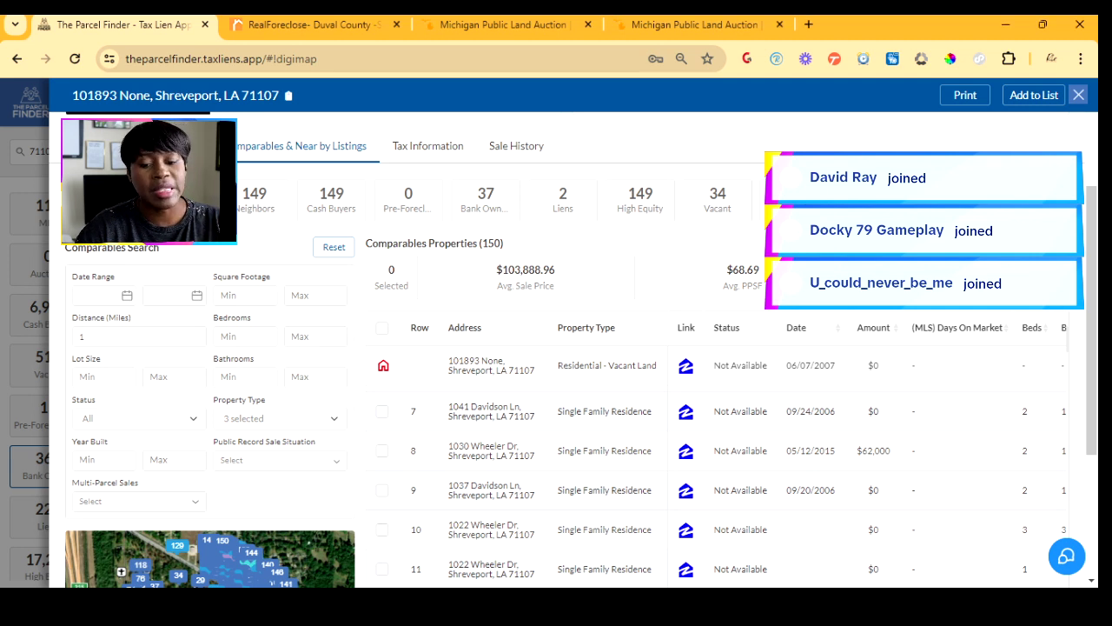
key("Escape")
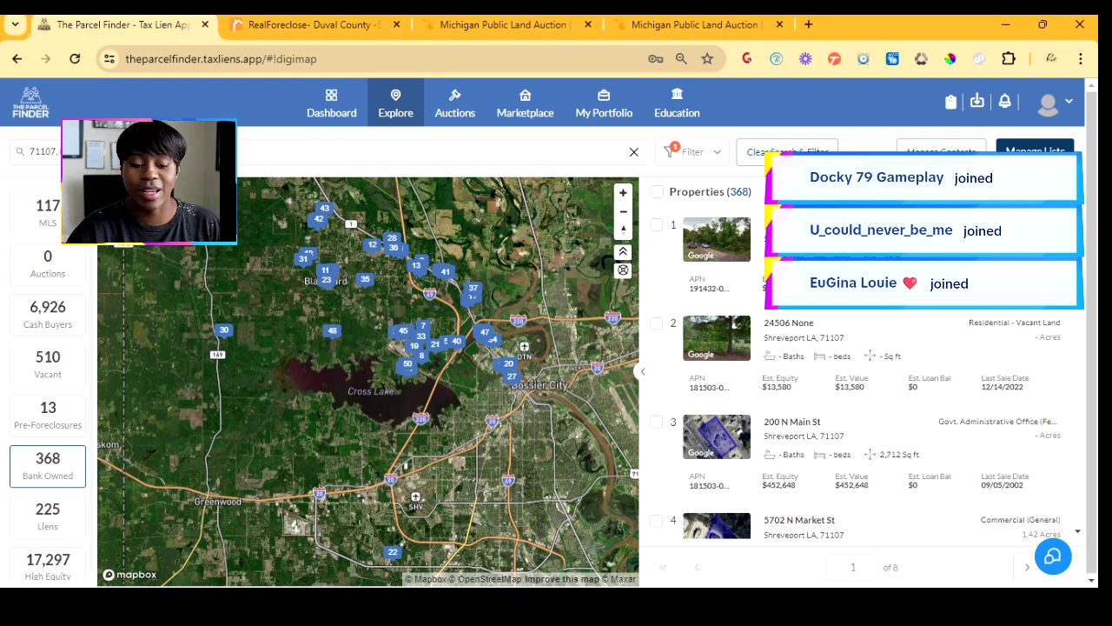
- Switch the filter to Liens and scroll through the 225 lien properties
left_click(48, 517)
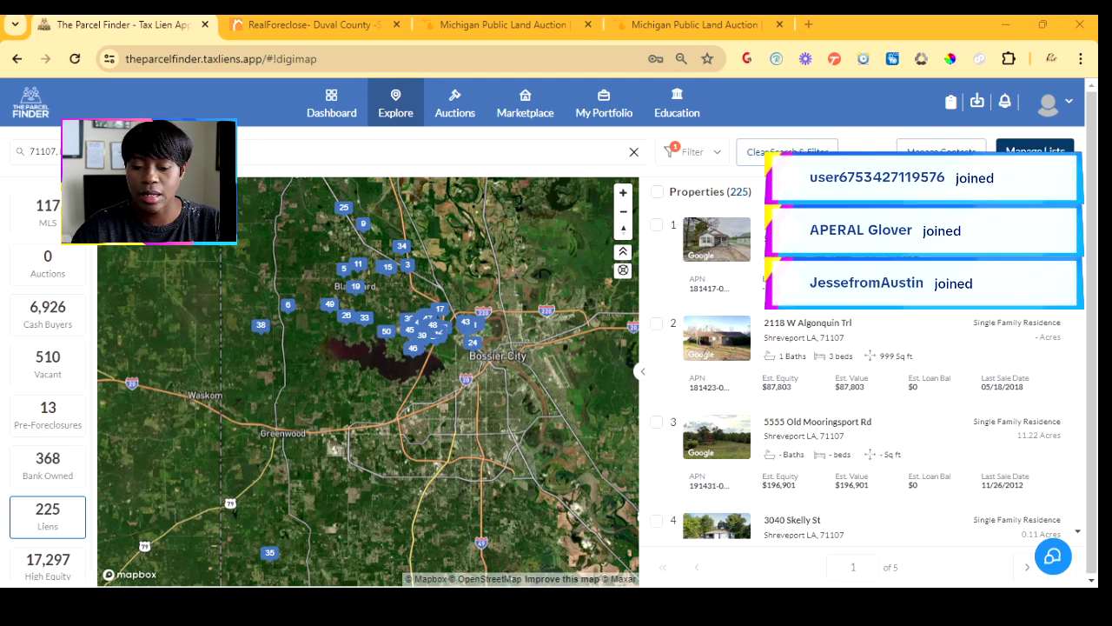
scroll(867, 372, "down", 2)
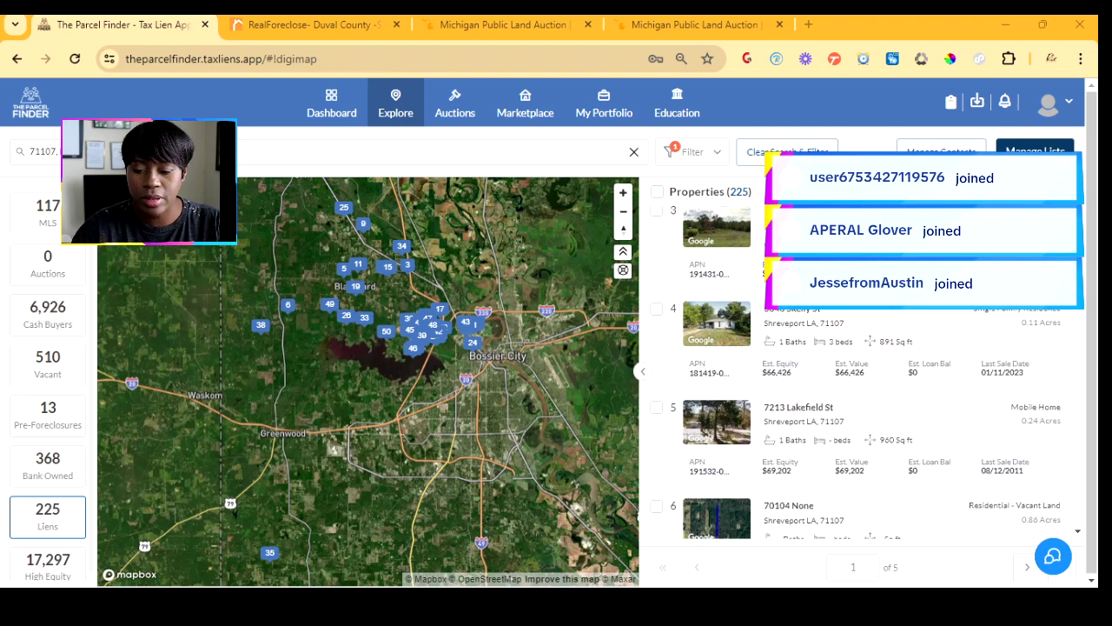
scroll(867, 372, "down", 2)
scroll(867, 372, "down", 2)
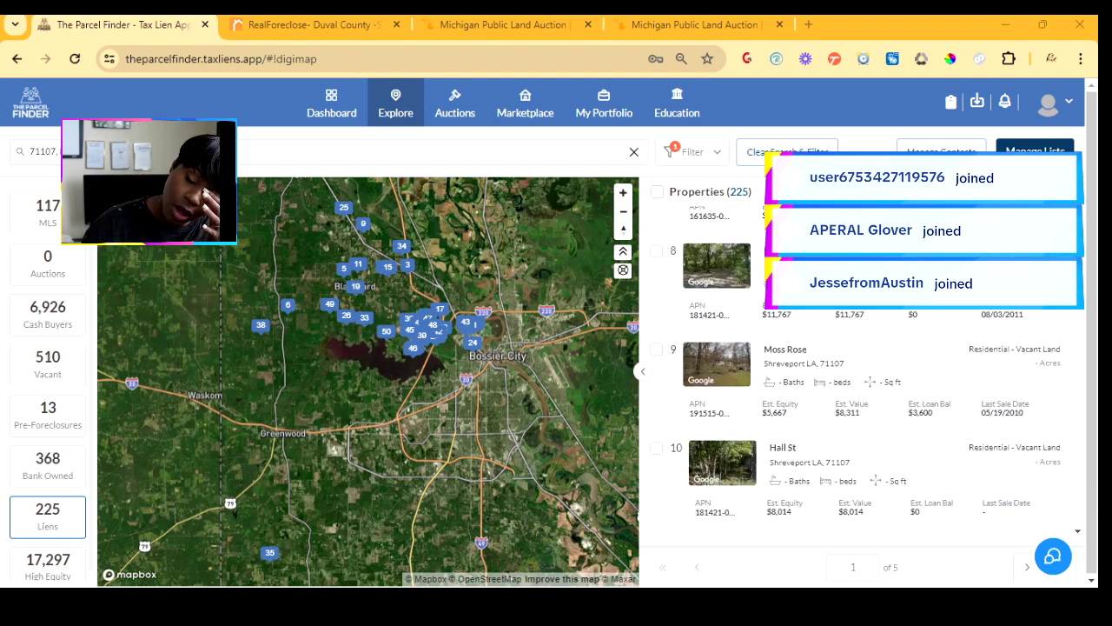
scroll(866, 372, "down", 2)
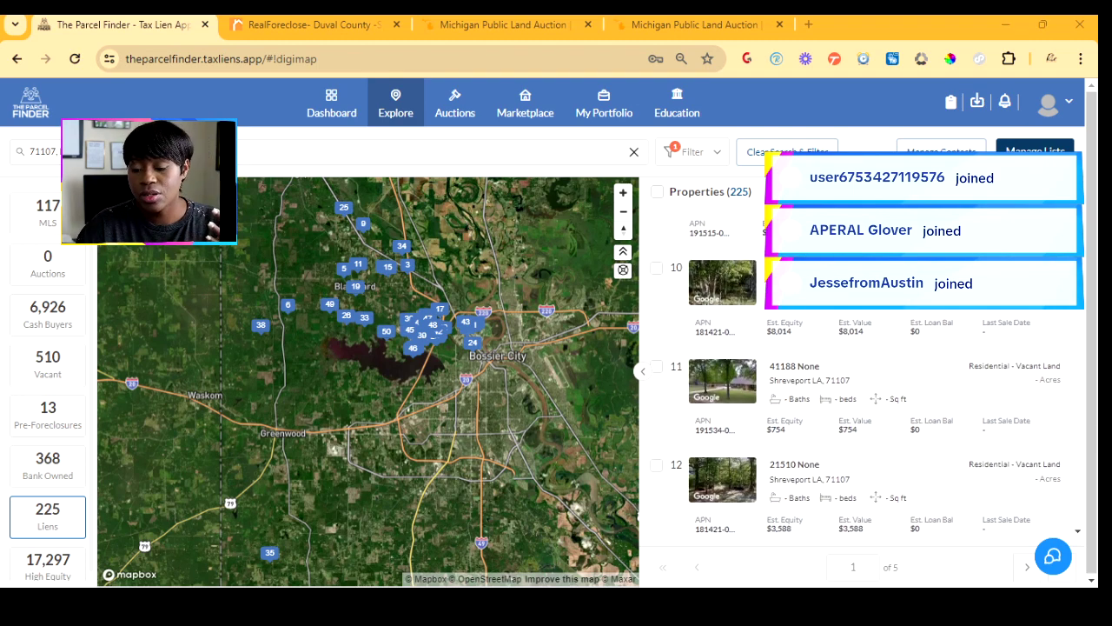
scroll(867, 372, "down", 2)
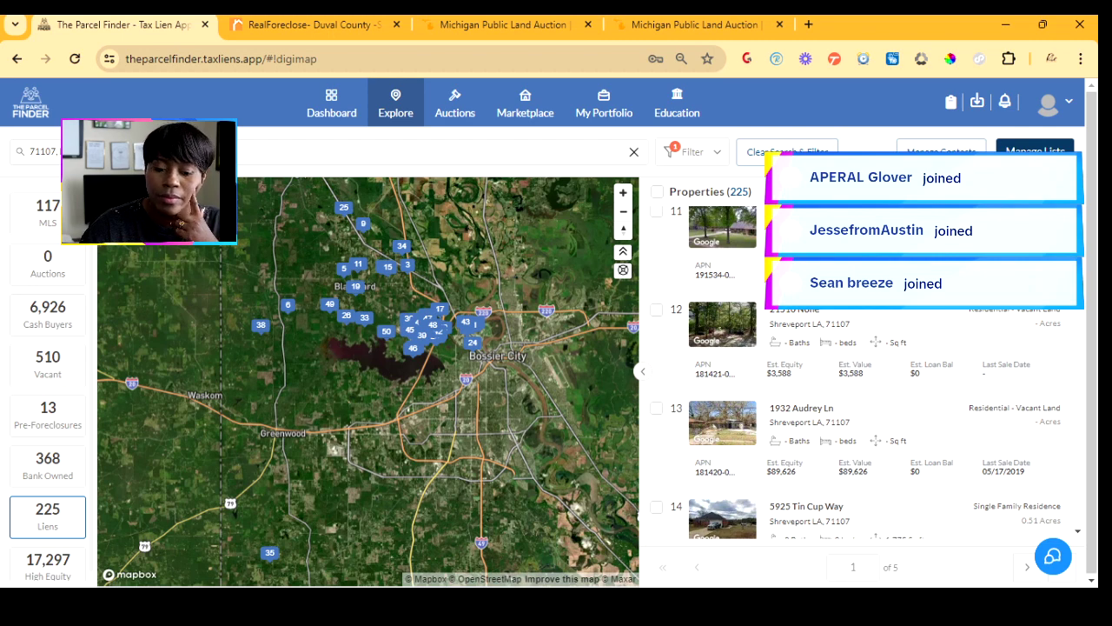
- Open lien listing 12, the vacant parcel at 21510 None, and scroll through its property details
left_click(801, 409)
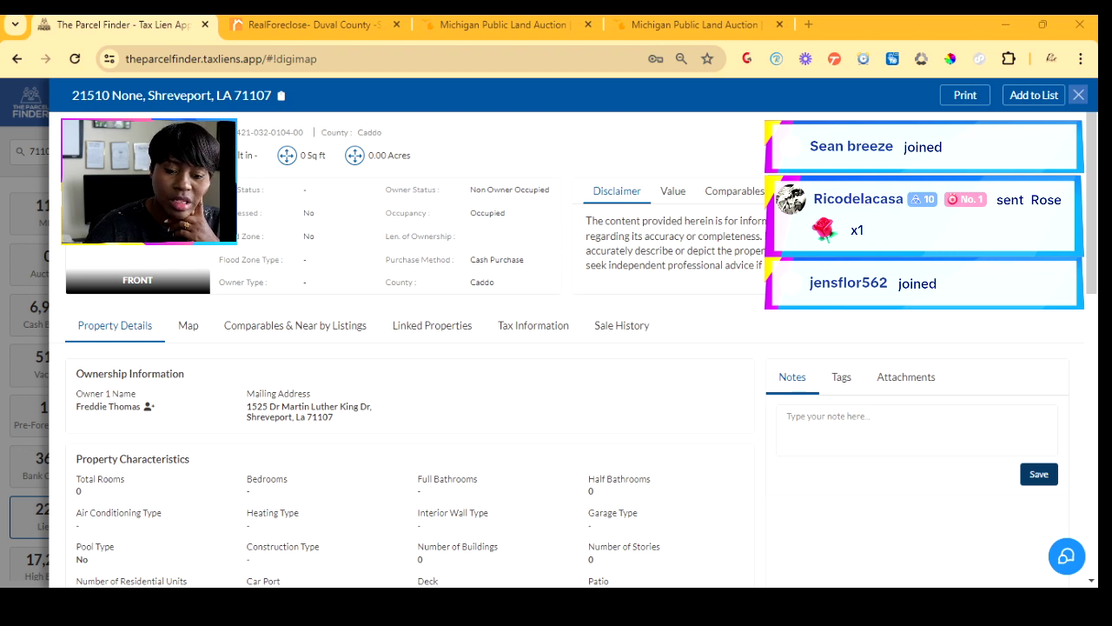
scroll(409, 391, "down", 3)
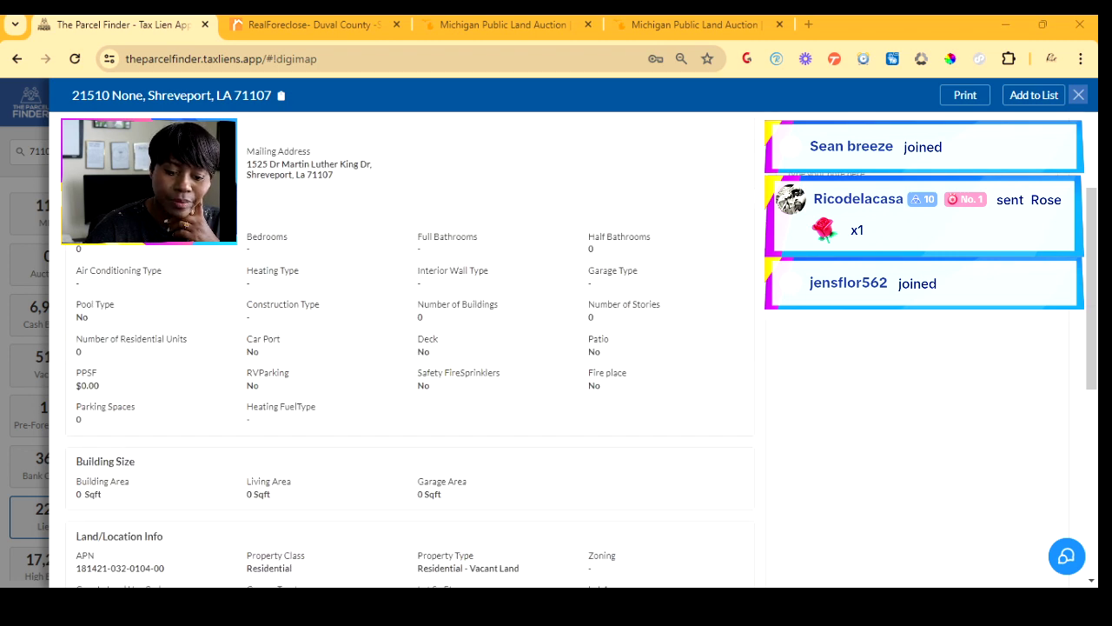
scroll(409, 348, "up", 1)
scroll(408, 348, "down", 3)
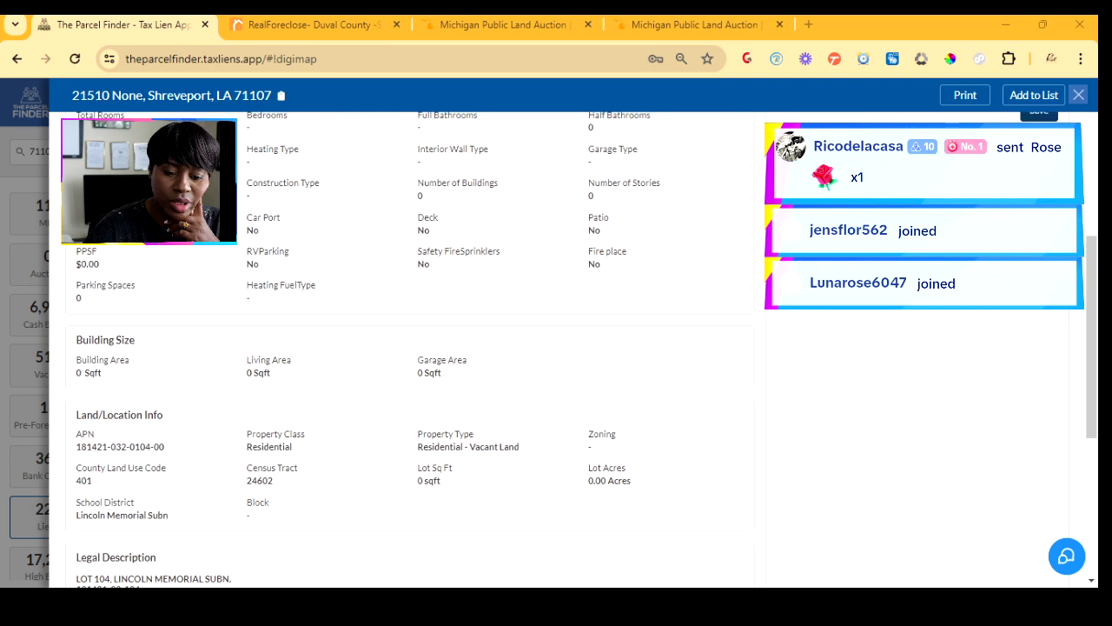
scroll(409, 347, "down", 3)
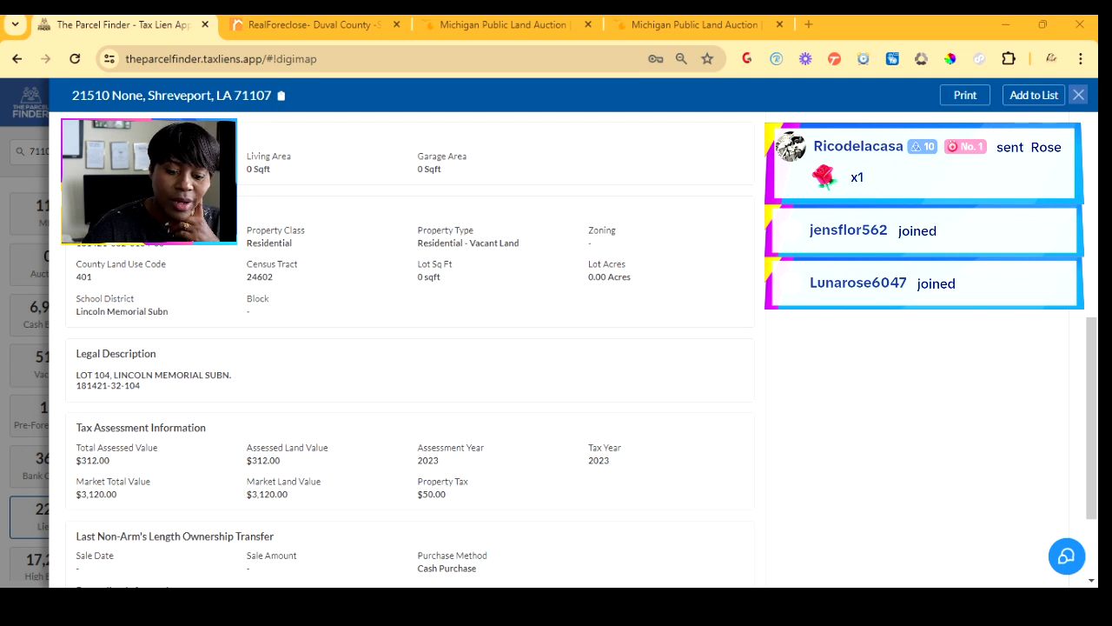
scroll(409, 348, "down", 2)
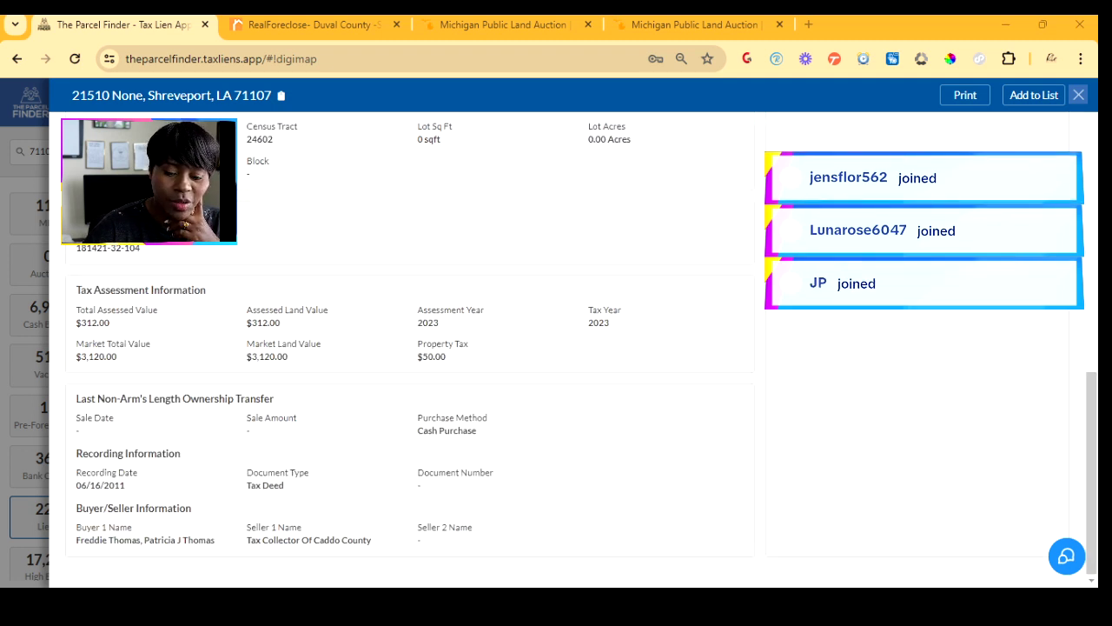
scroll(408, 348, "up", 4)
scroll(408, 348, "up", 6)
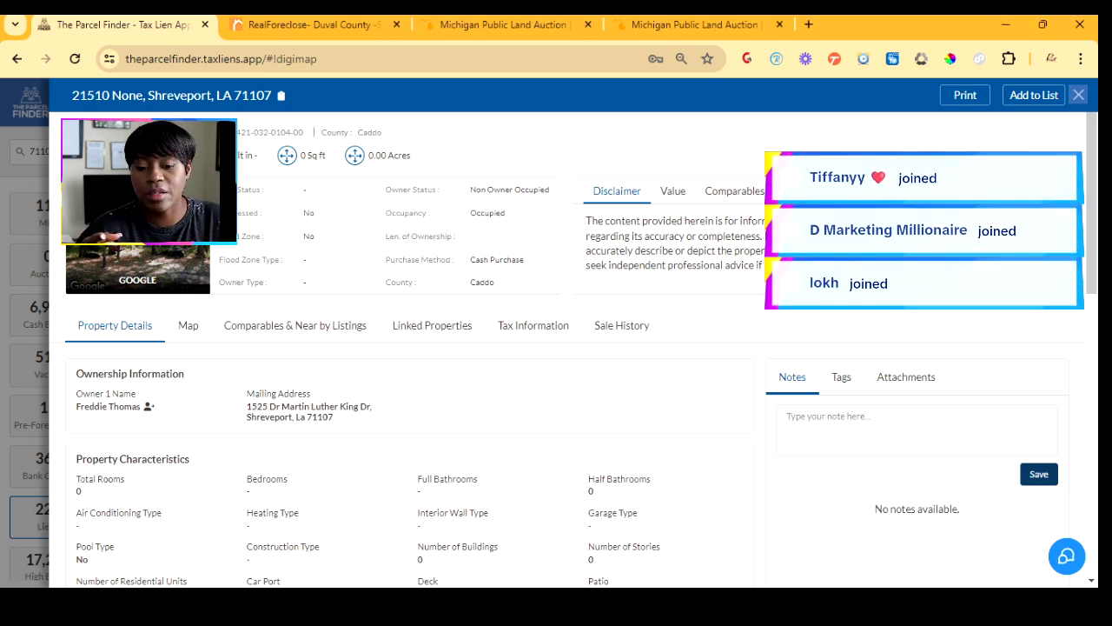
- Review the parcel's Linked Properties table, then its Value and mortgage/lien summary tabs
left_click(432, 326)
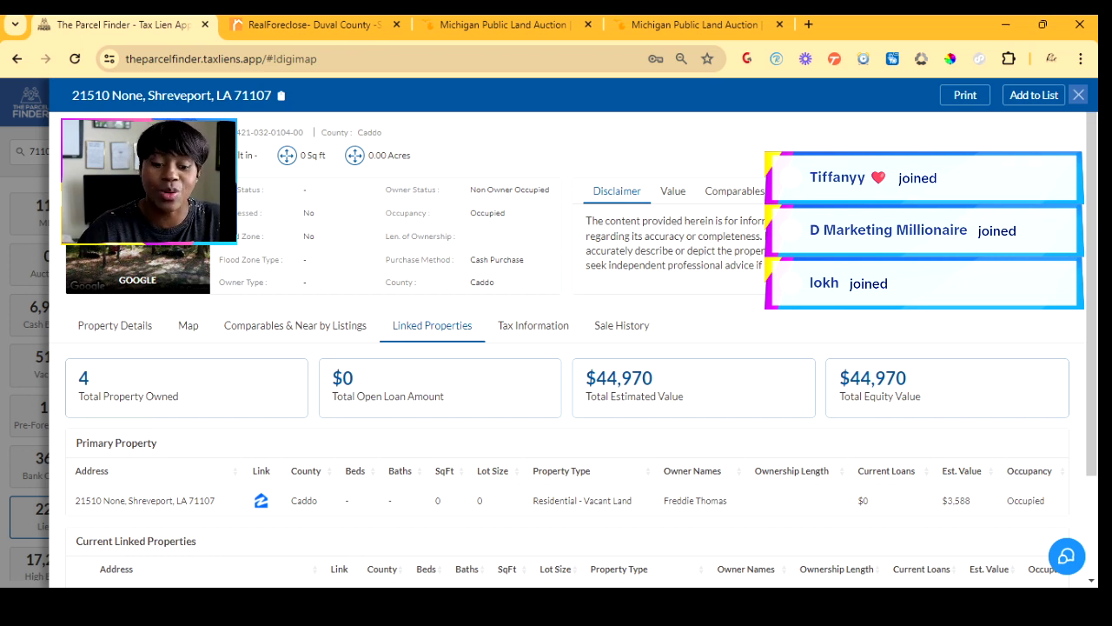
scroll(565, 391, "down", 2)
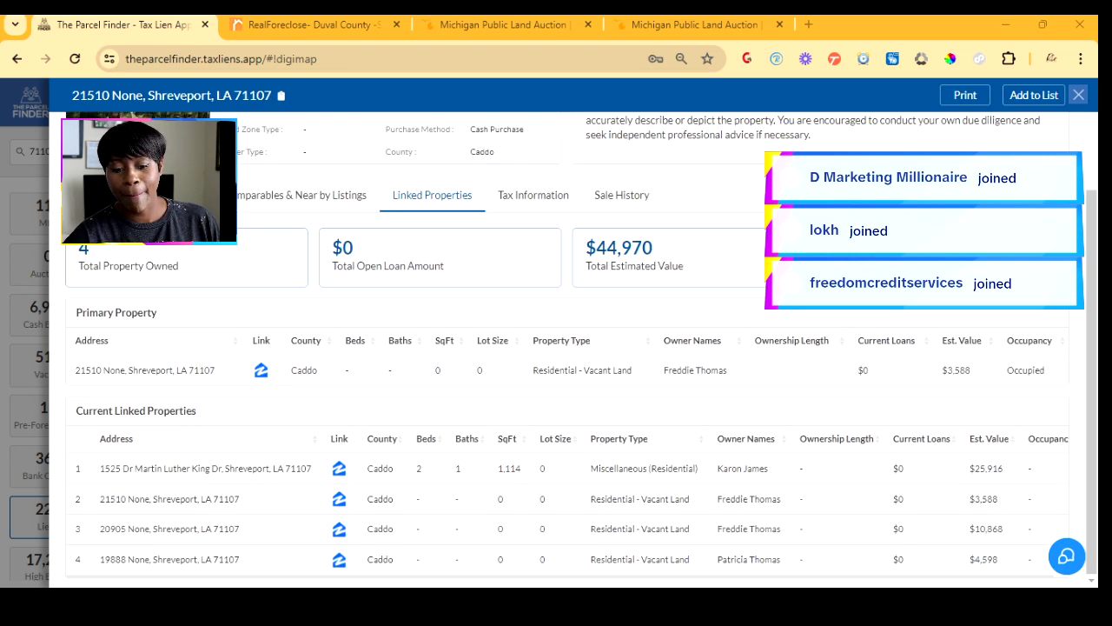
scroll(565, 348, "up", 2)
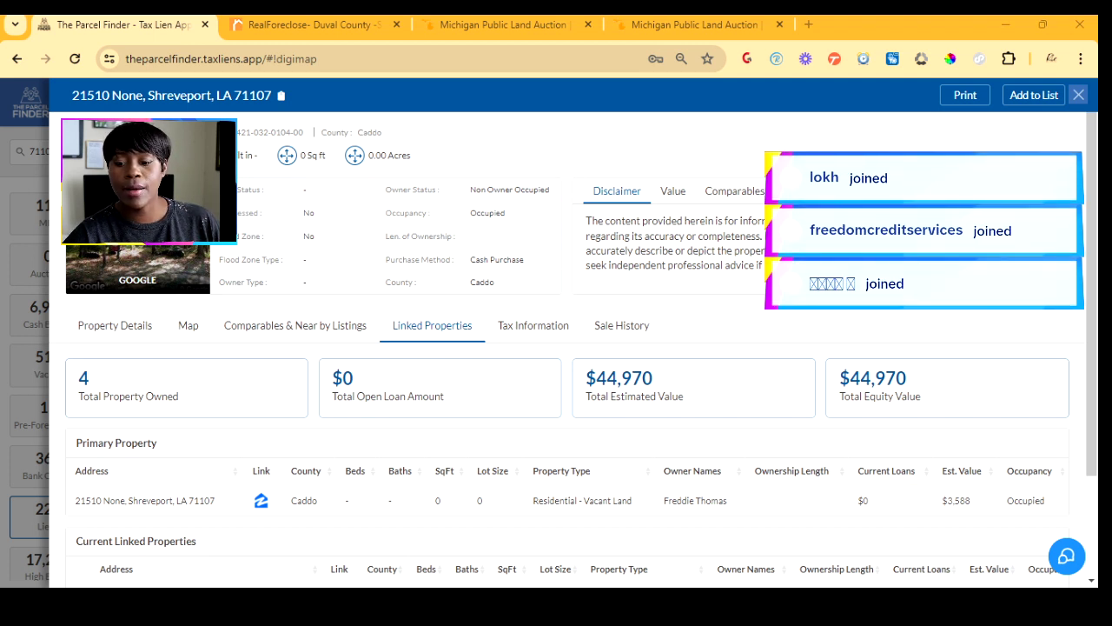
left_click(810, 192)
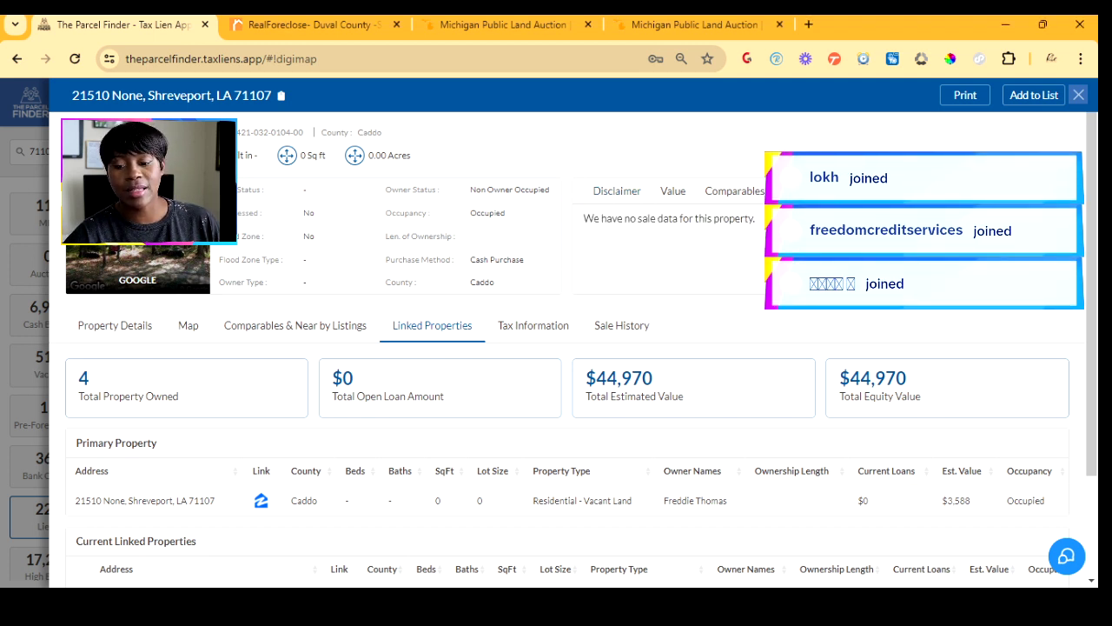
left_click(869, 191)
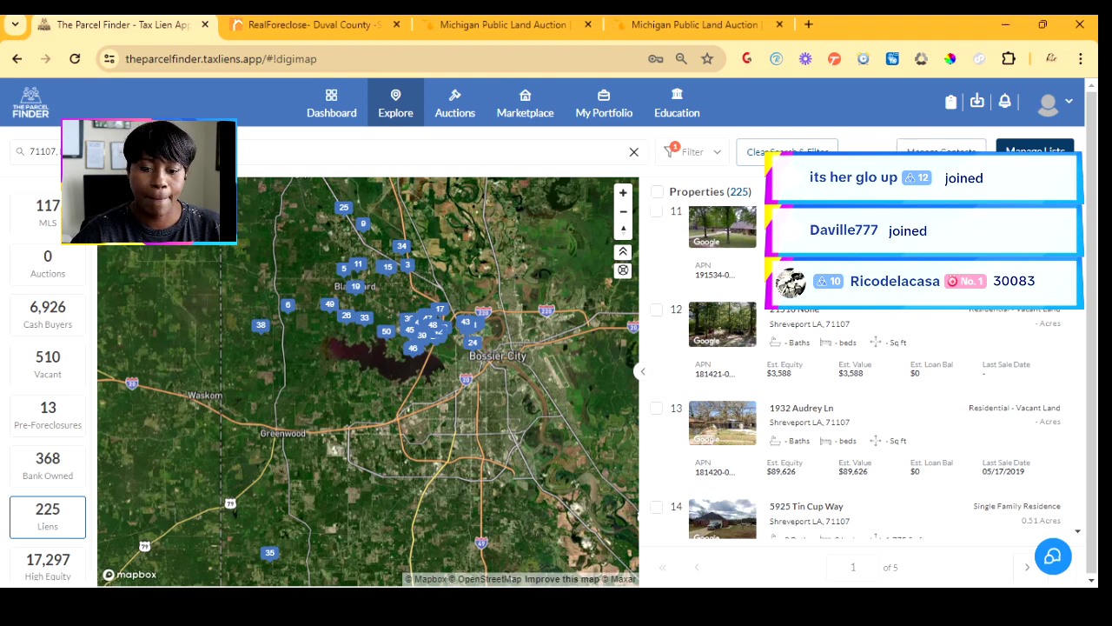
- Replace the 71107 location search with ZIP 30083, GA, showing 26 lien properties
triple_click(149, 152)
type("30083")
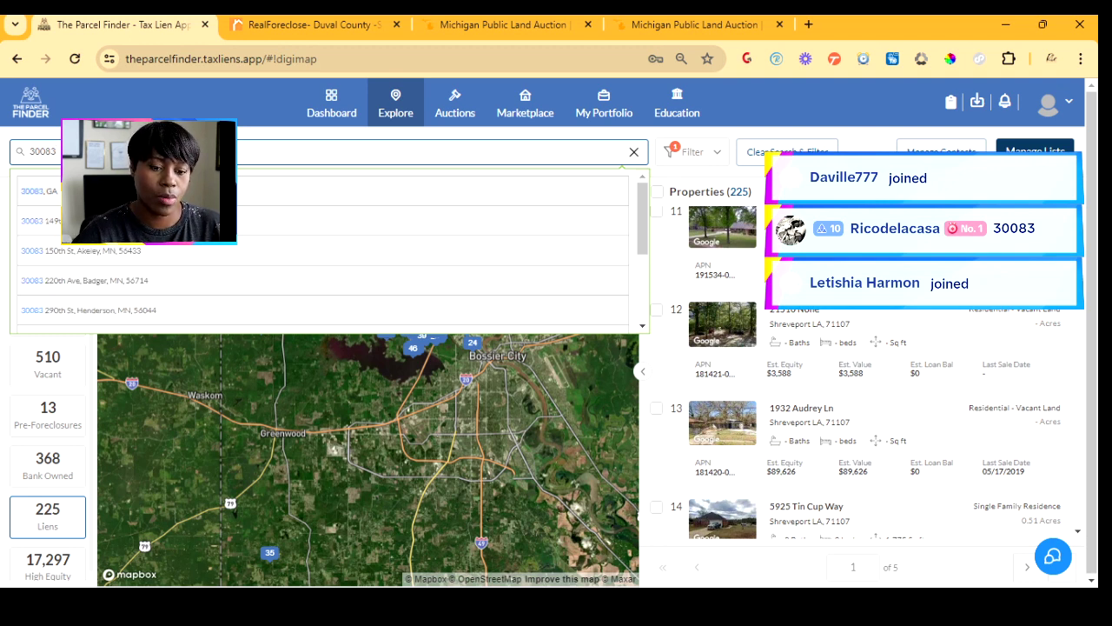
left_click(40, 191)
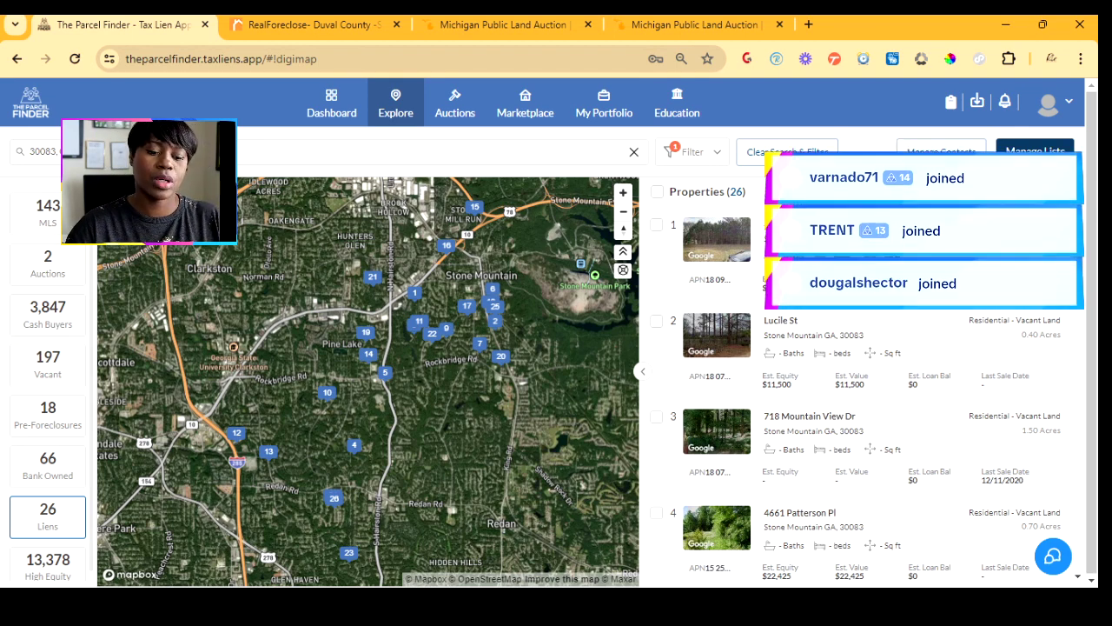
scroll(47, 383, "down", 1)
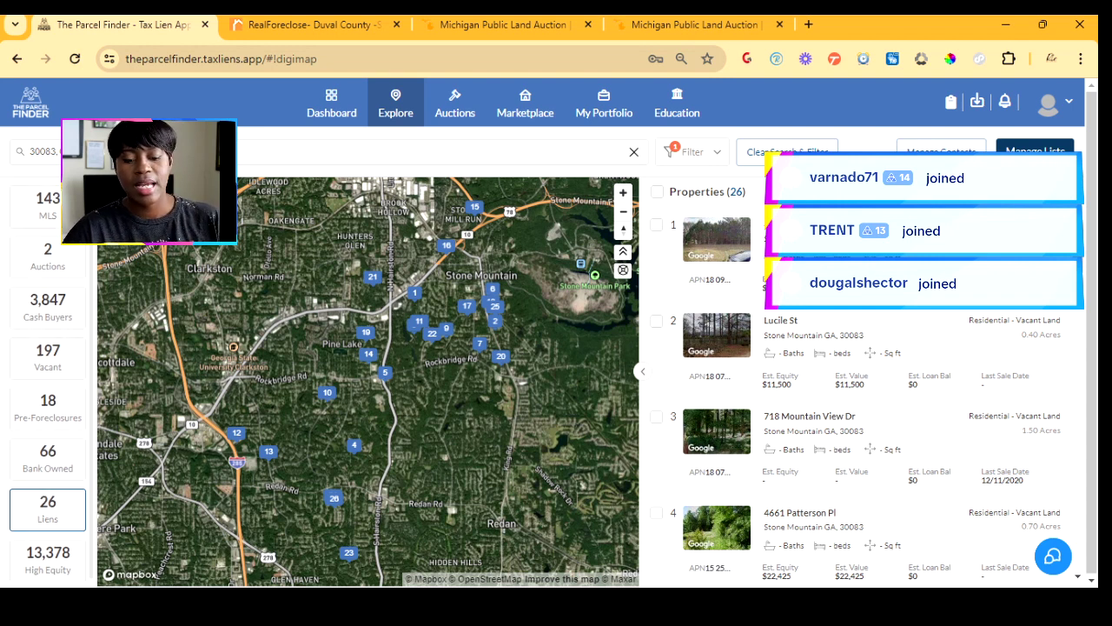
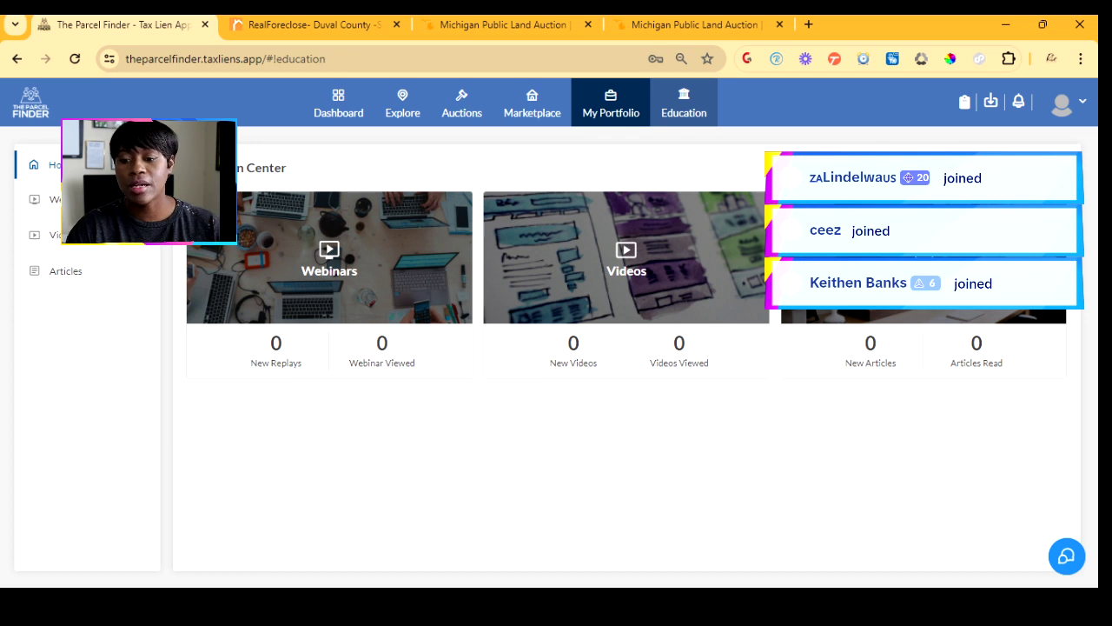
- Go to My Portfolio, which shows zero assets and an empty holdings table
left_click(611, 103)
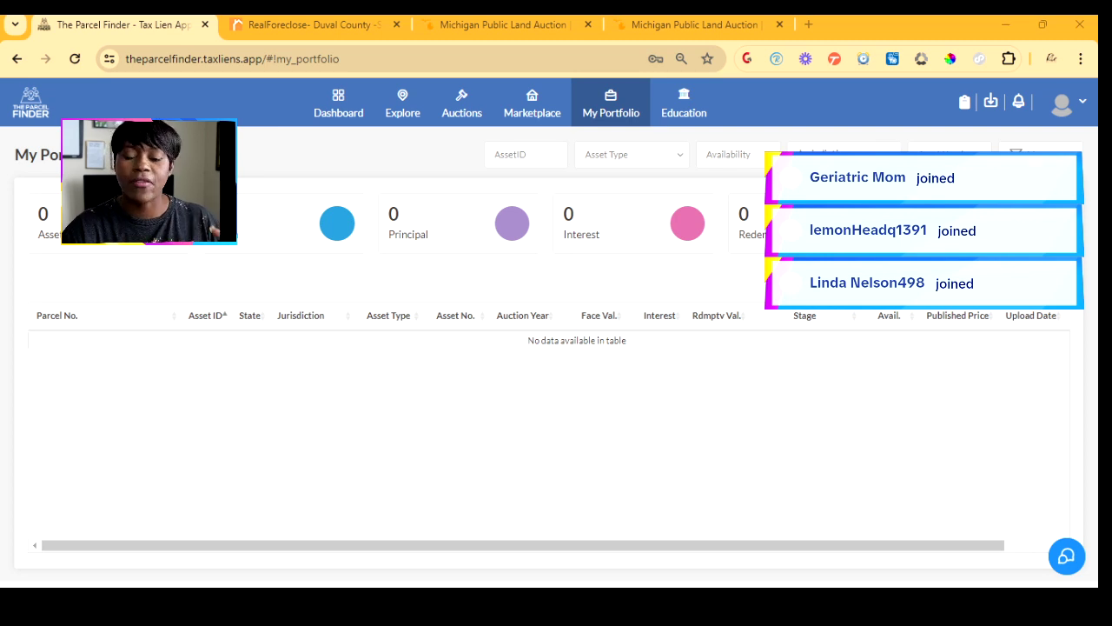
- Bring up the Explore National Map with 1,207 foreclosures, 201 REO and 116,684 county-held properties
mouse_move(402, 104)
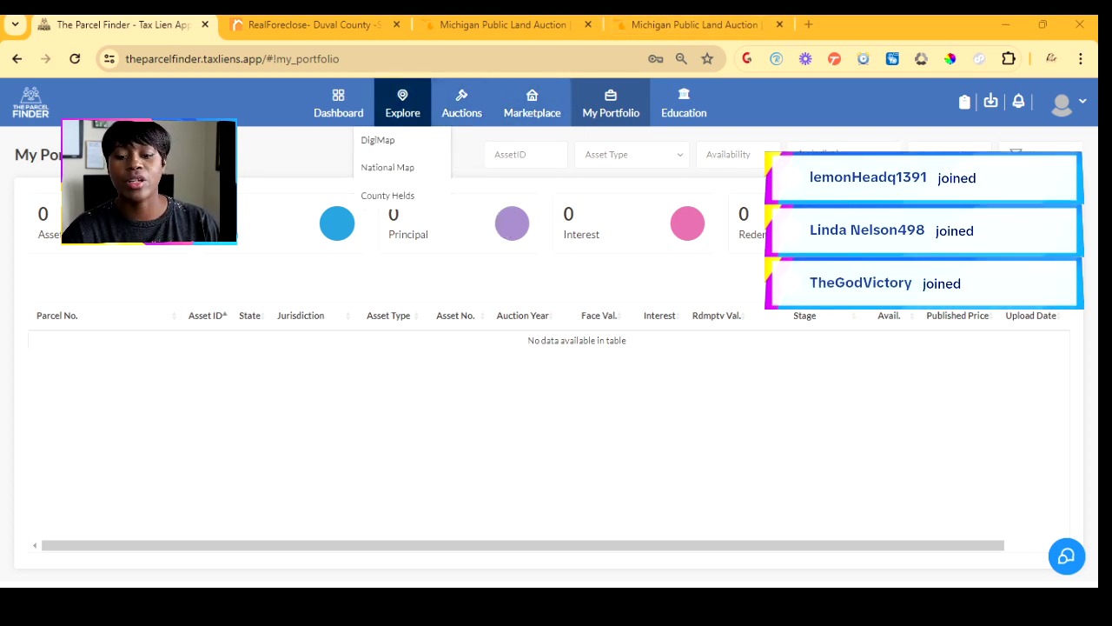
left_click(388, 168)
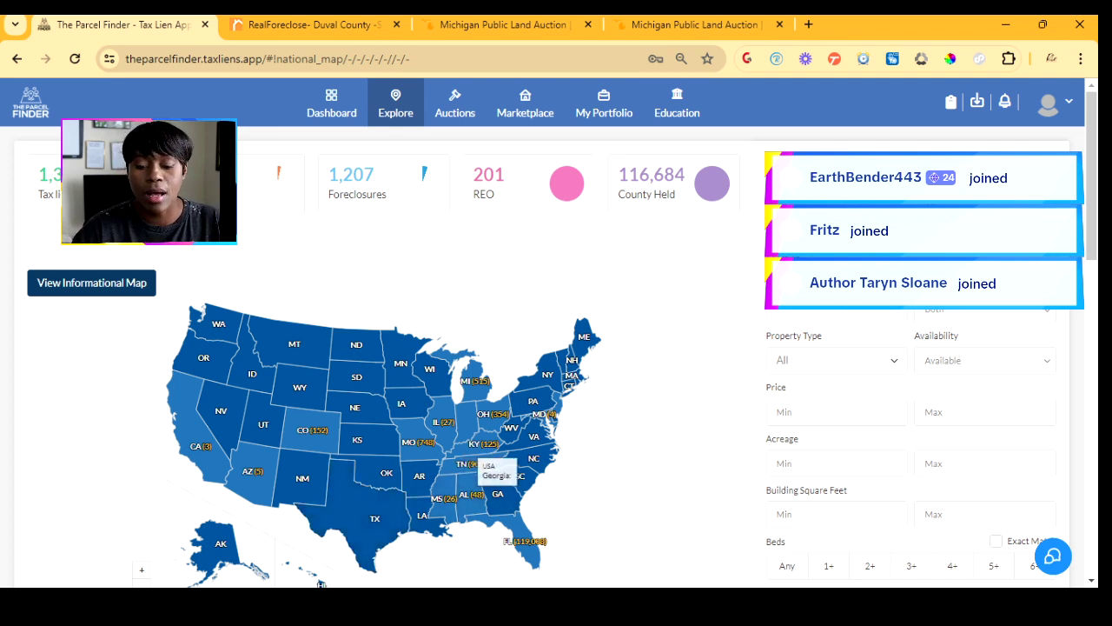
- Review per-state counts like Missouri 748, Ohio 354 and Colorado 152, then reveal the Auctions categories
scroll(556, 347, "down", 2)
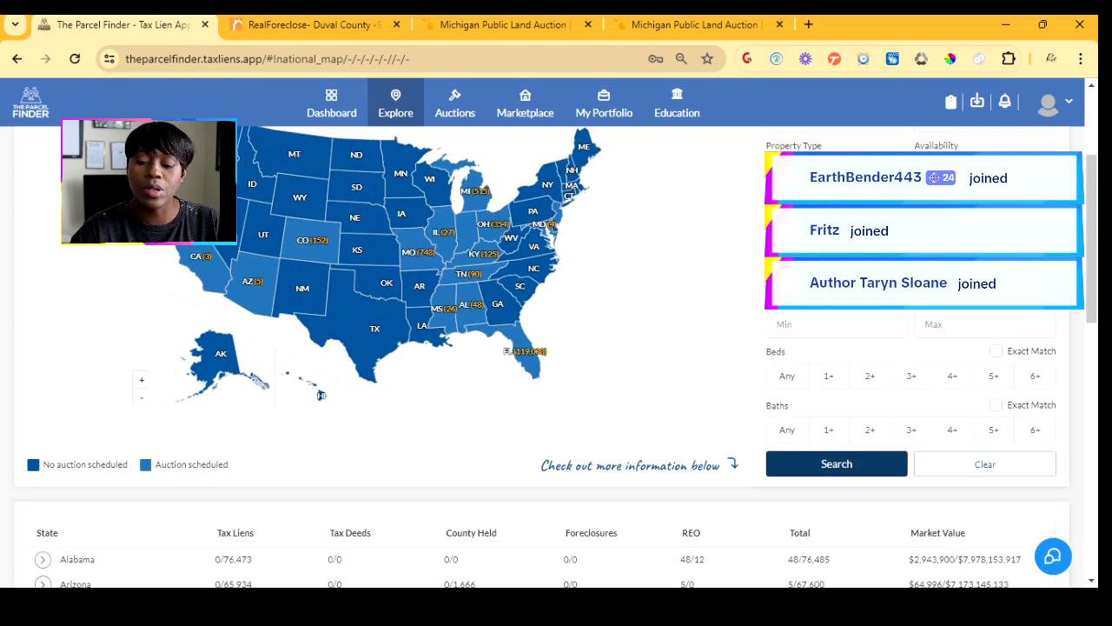
scroll(557, 348, "down", 2)
scroll(556, 348, "down", 4)
scroll(556, 348, "up", 6)
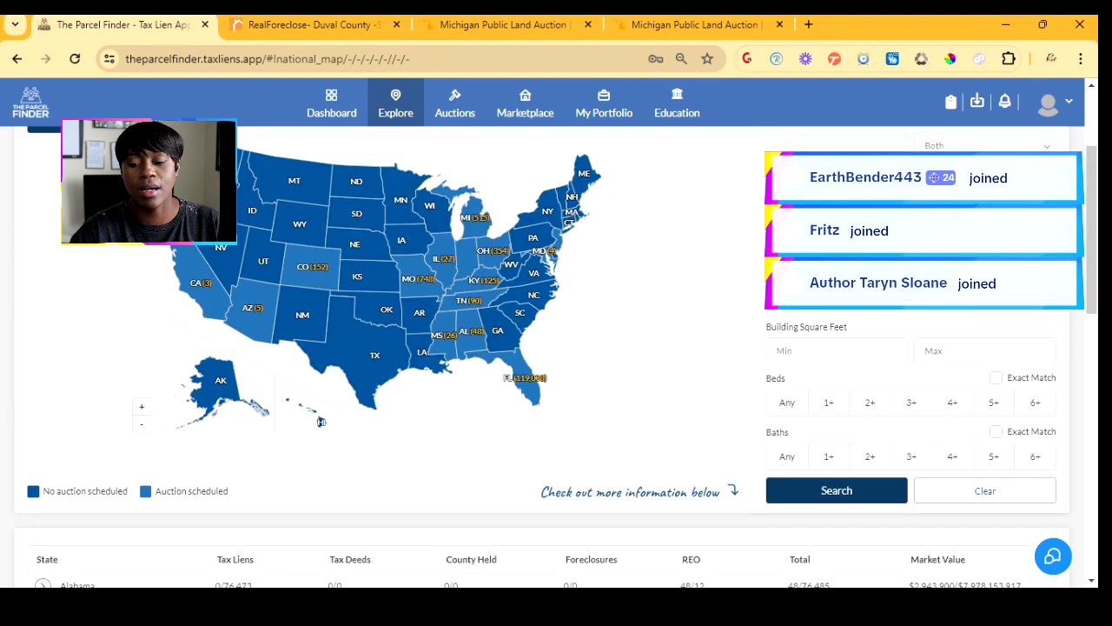
scroll(556, 347, "up", 1)
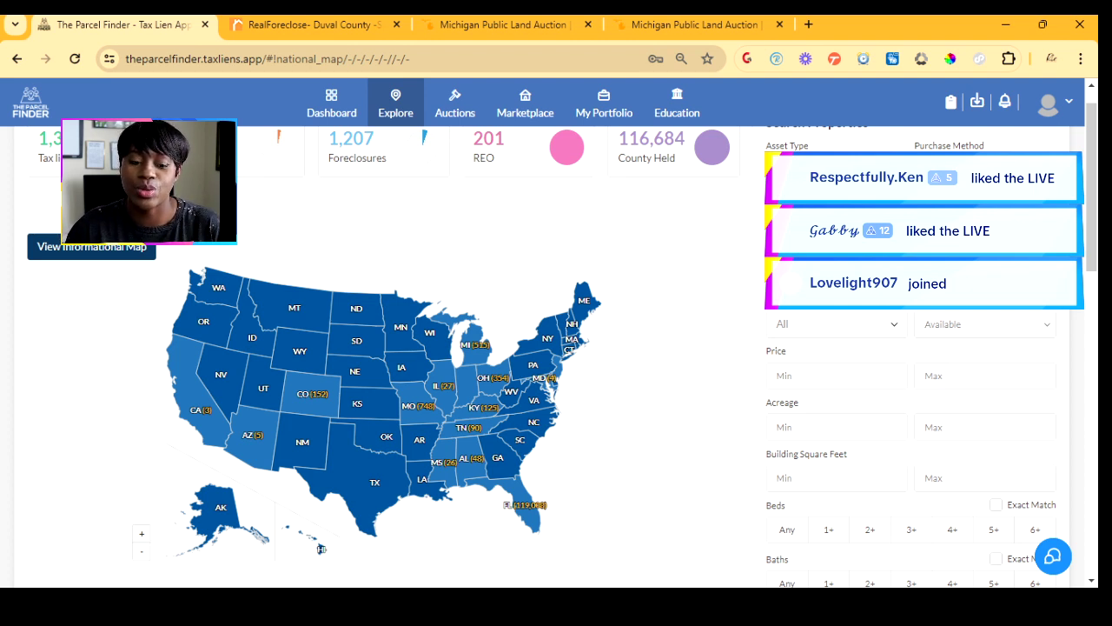
mouse_move(455, 103)
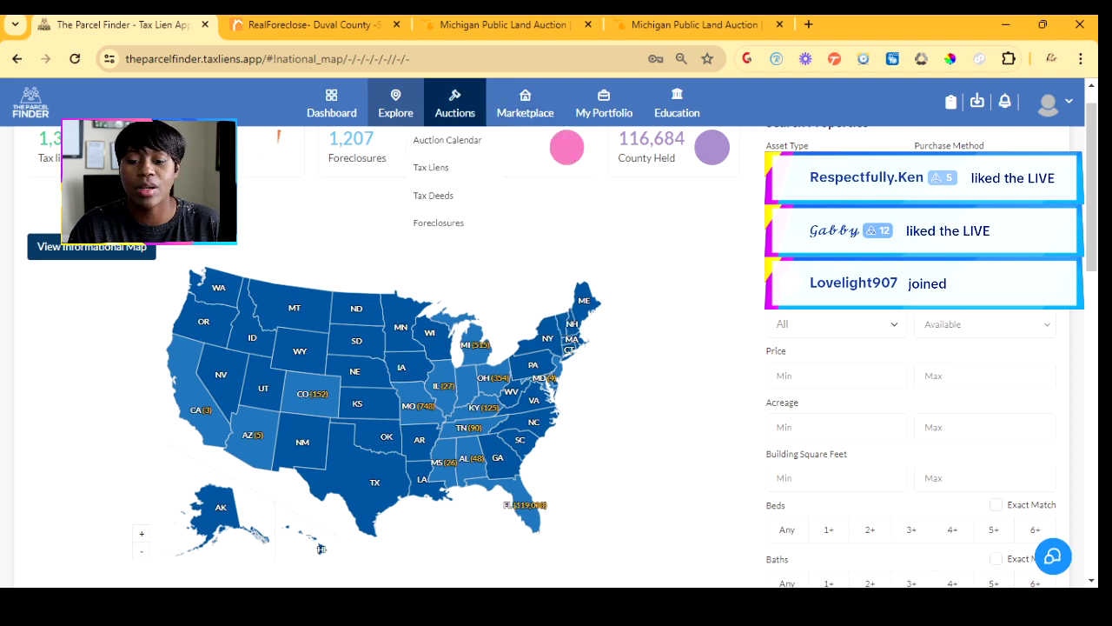
- Open the July 2024 Auction Calendar and browse the 16 auctions on 07/26, including Broward
left_click(447, 140)
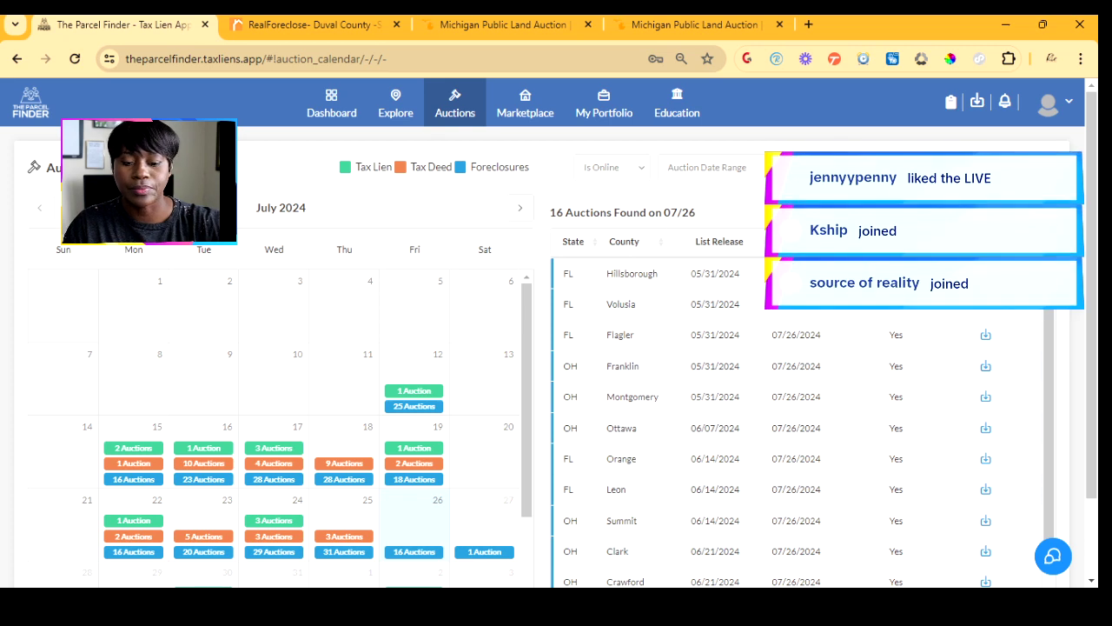
scroll(556, 348, "down", 2)
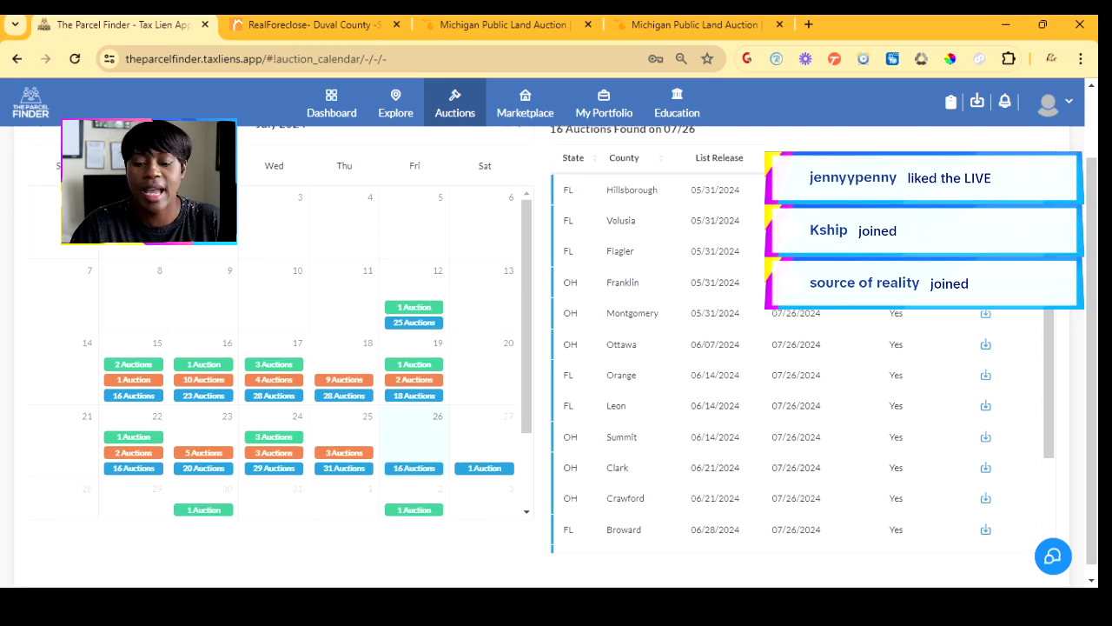
scroll(556, 347, "up", 2)
scroll(557, 347, "down", 2)
scroll(800, 348, "down", 2)
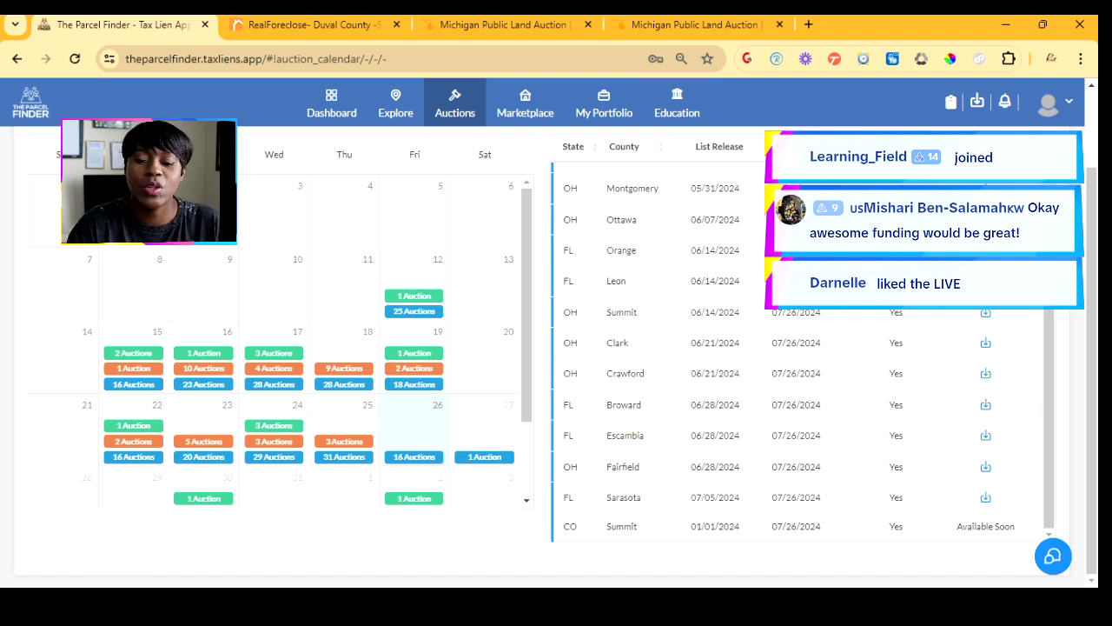
mouse_move(395, 104)
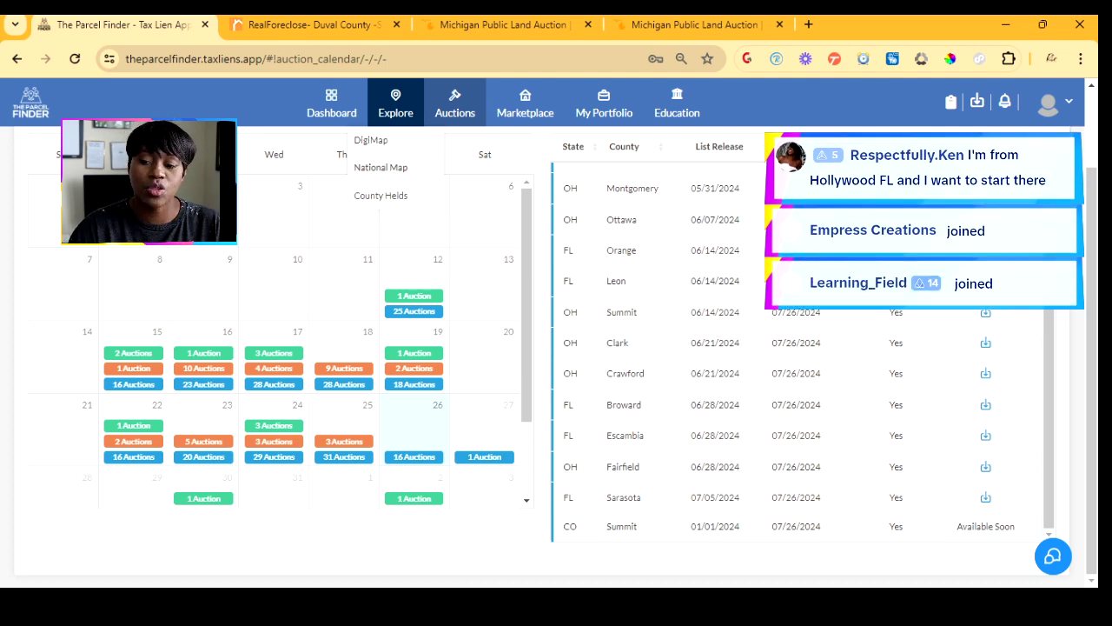
- Return to the national map and bring its state table into view, showing Florida's 1,537/11,176 tax deeds
left_click(381, 167)
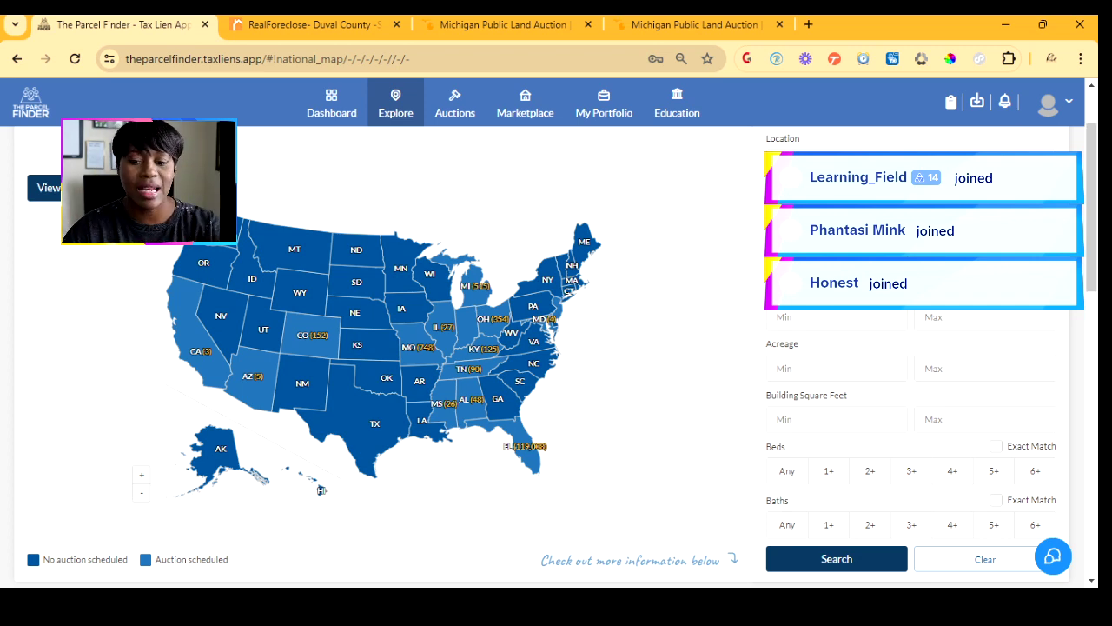
scroll(556, 347, "down", 5)
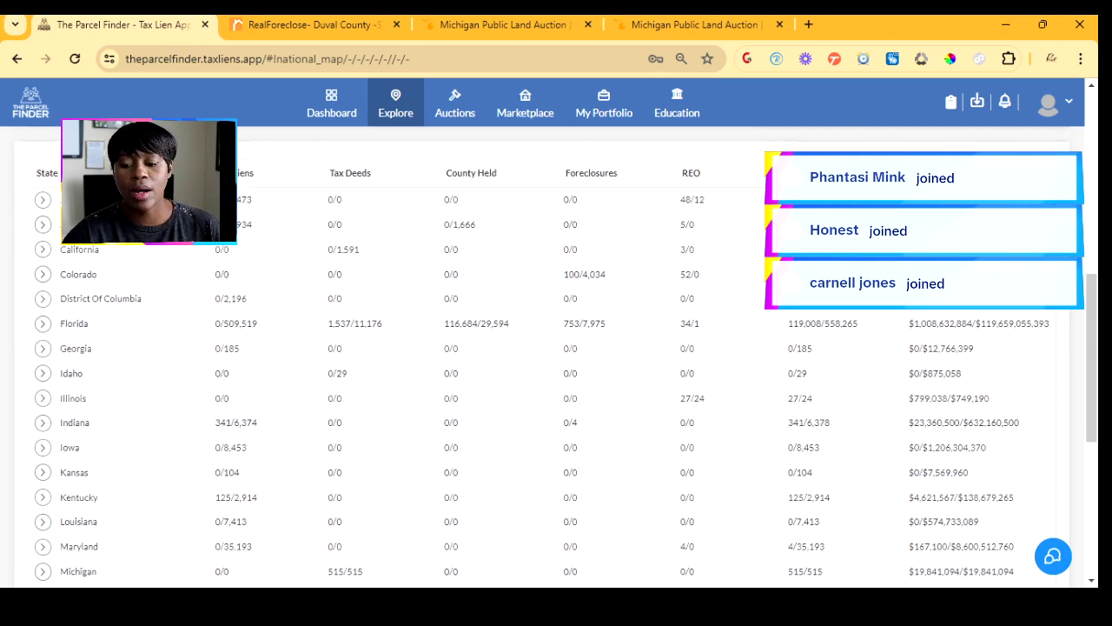
left_click(41, 324)
scroll(557, 348, "down", 3)
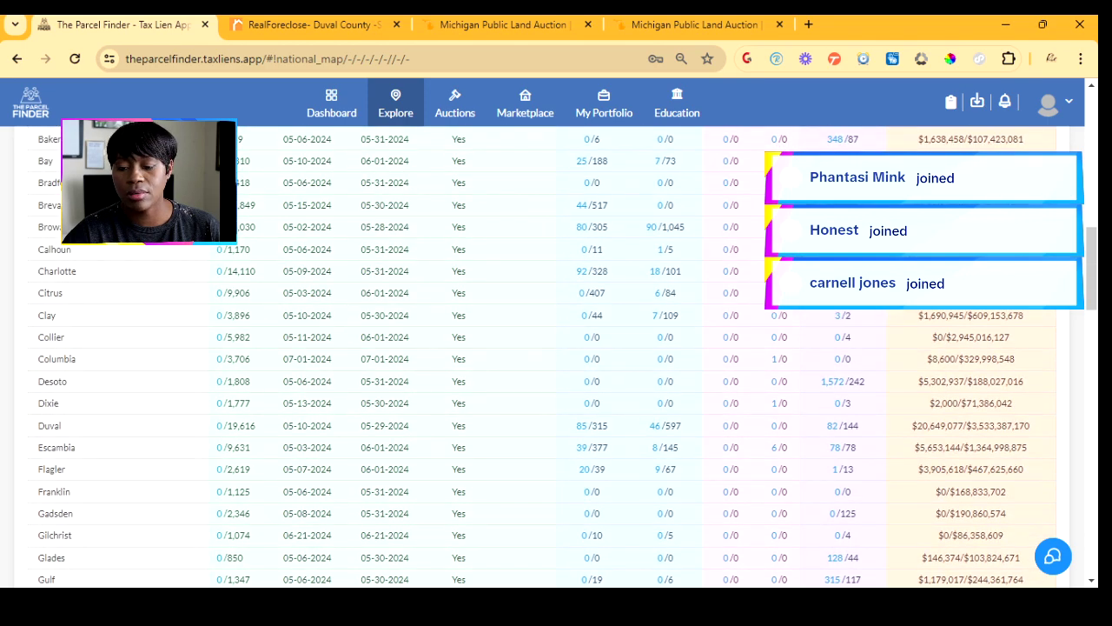
scroll(557, 348, "down", 3)
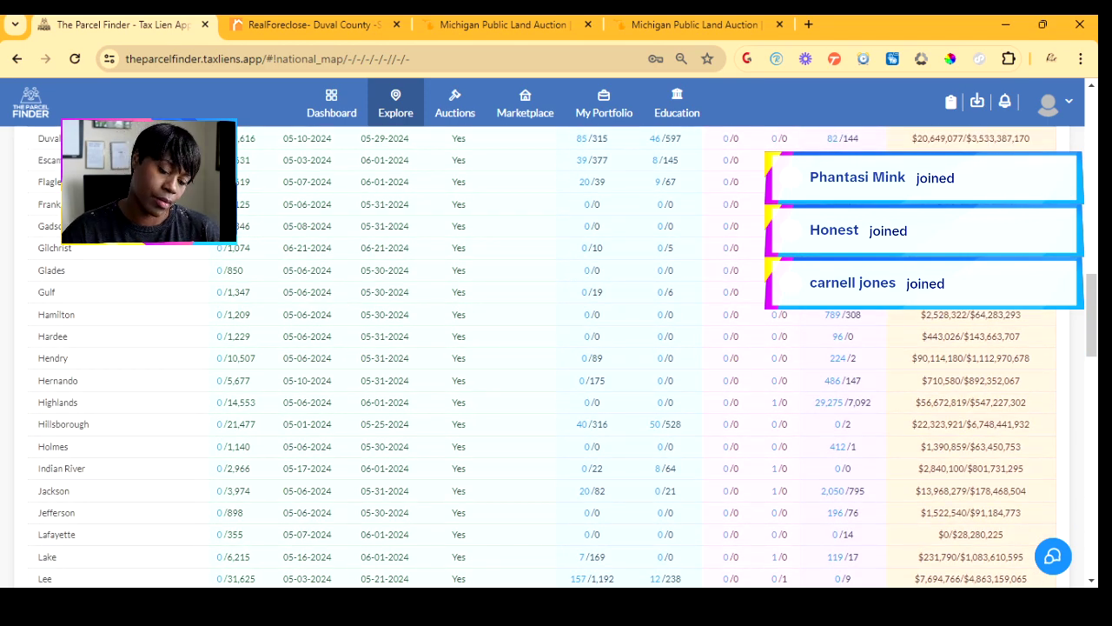
scroll(556, 348, "down", 3)
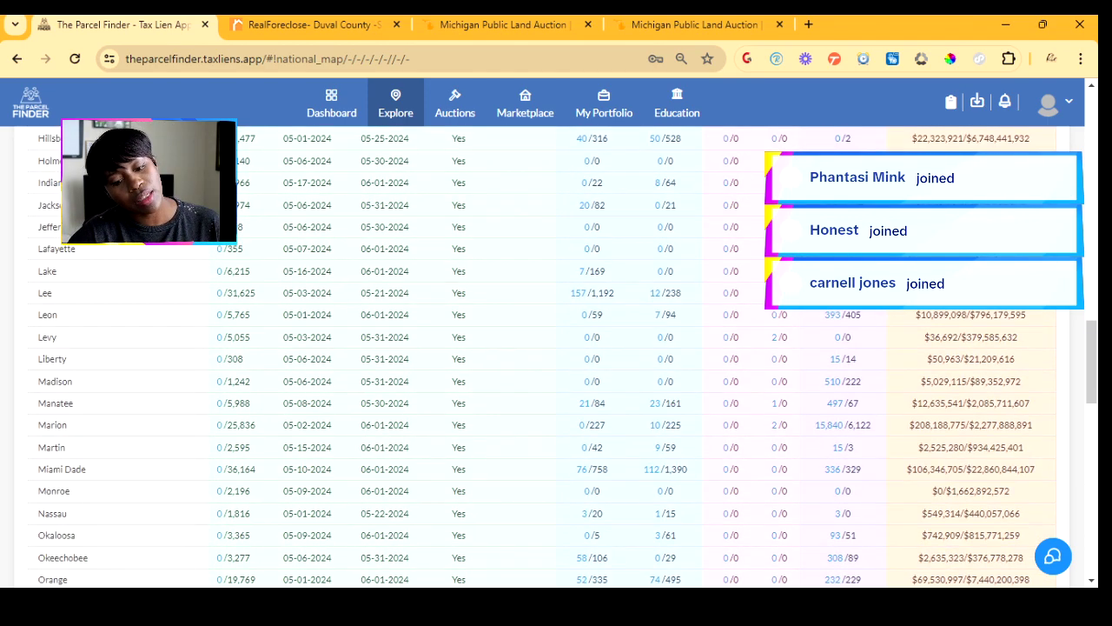
scroll(556, 348, "up", 3)
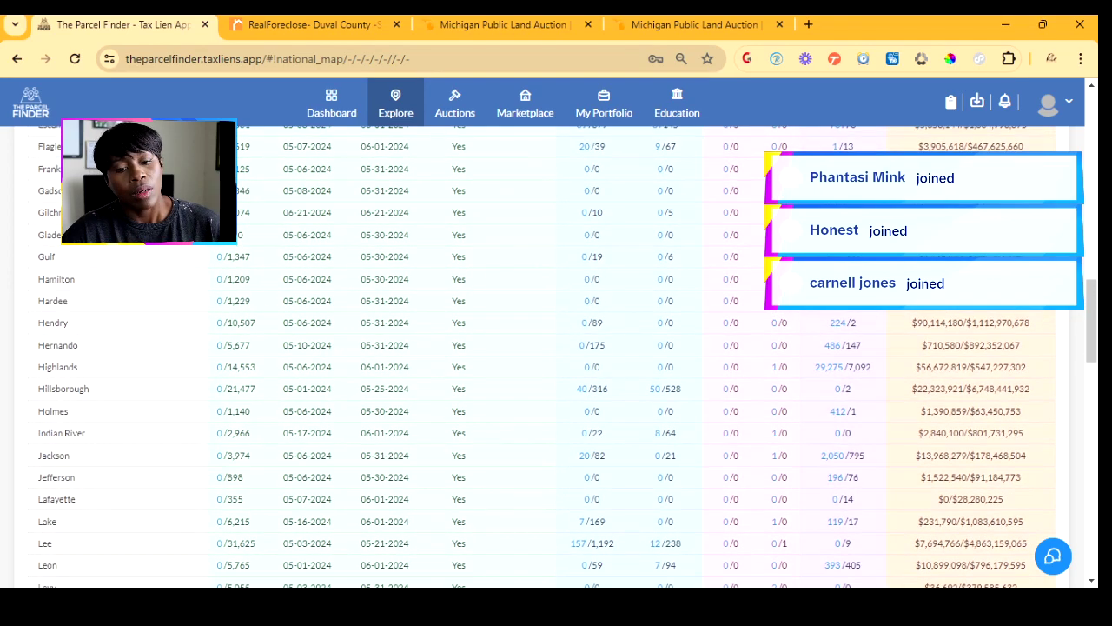
scroll(557, 348, "up", 1)
scroll(556, 347, "up", 3)
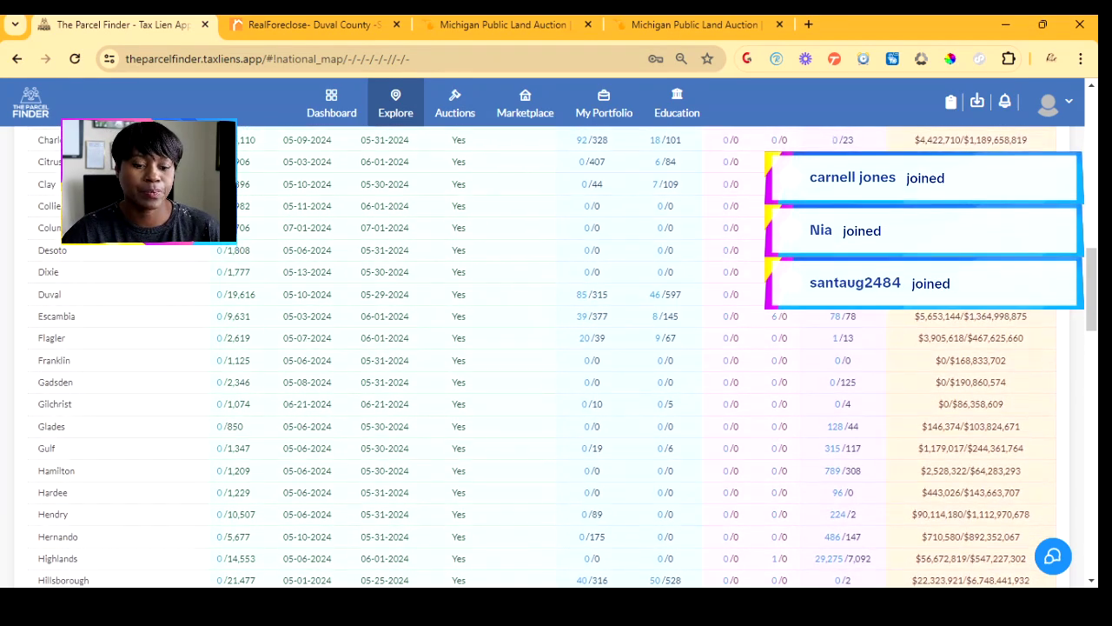
scroll(556, 348, "up", 1)
scroll(556, 347, "down", 5)
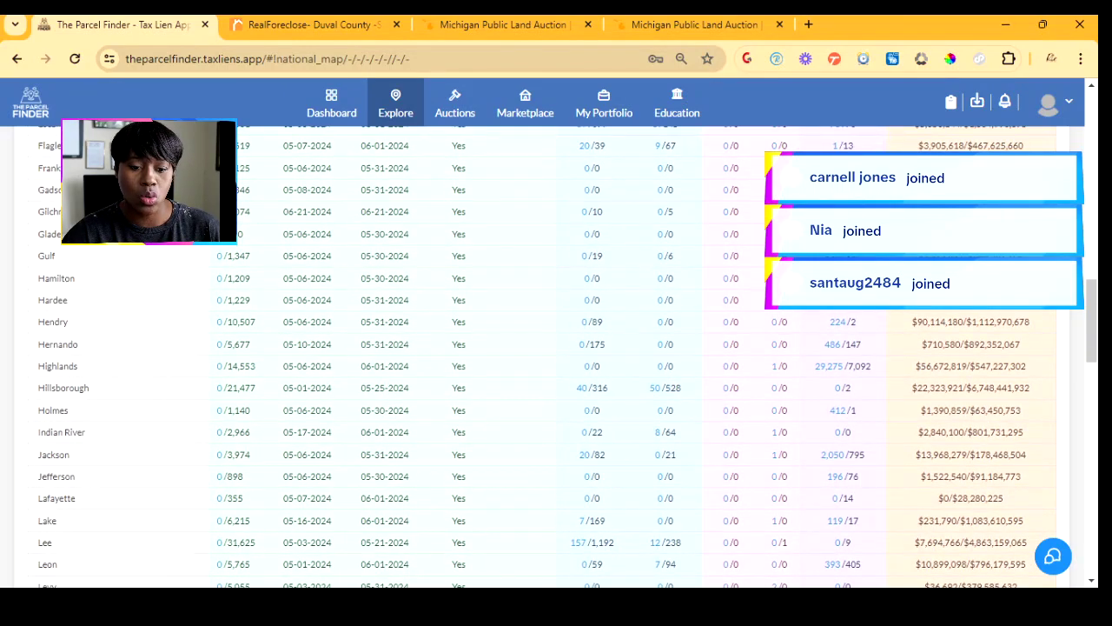
scroll(556, 348, "up", 1)
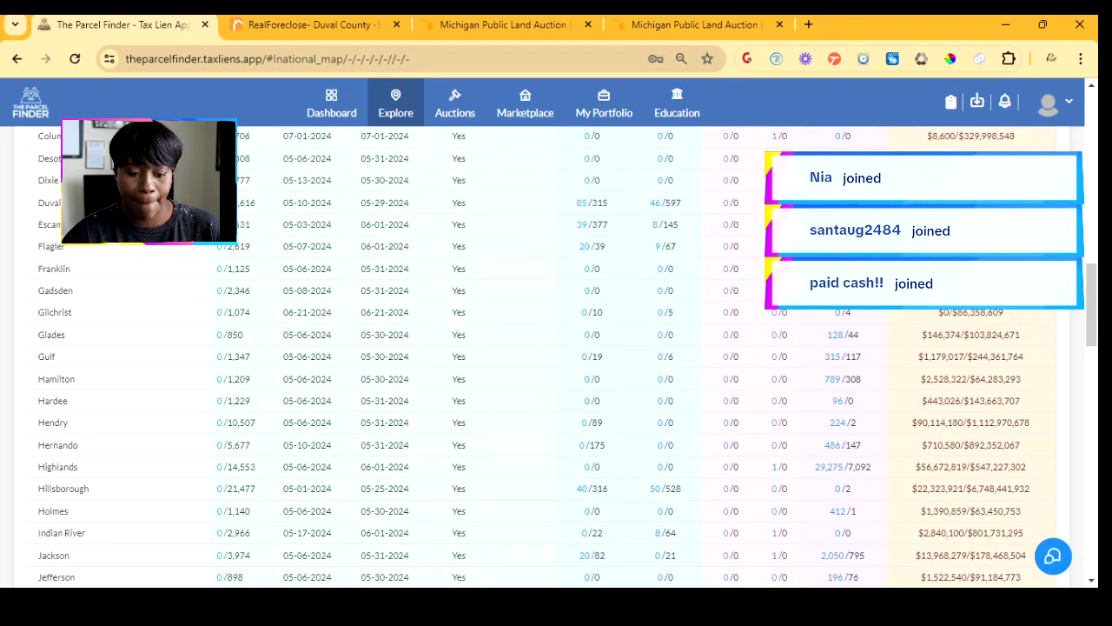
scroll(556, 348, "down", 6)
scroll(556, 348, "down", 3)
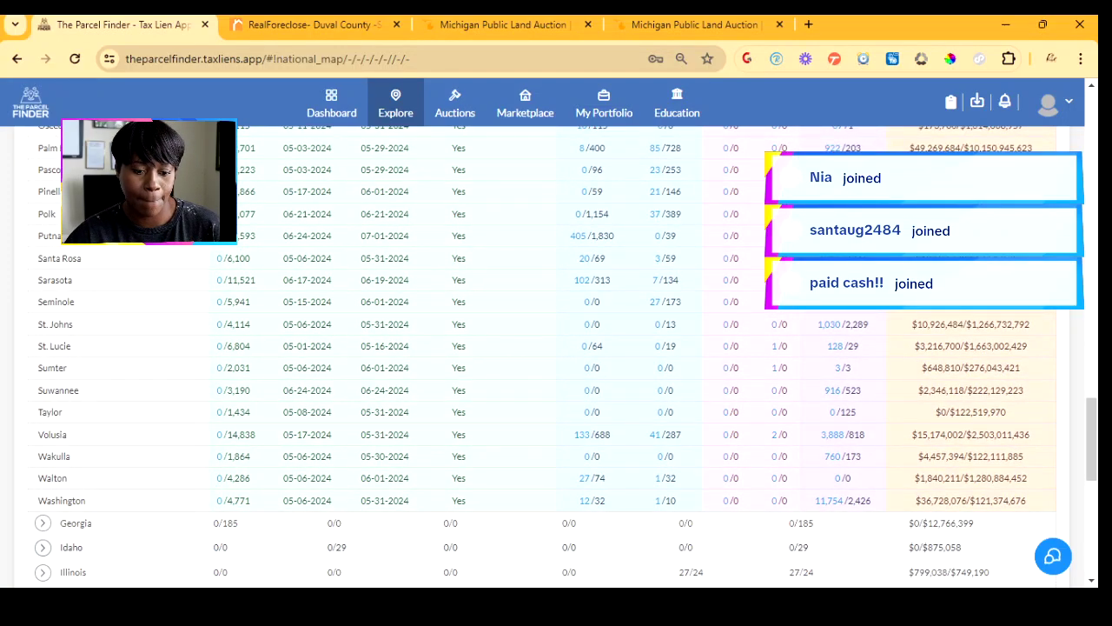
scroll(556, 347, "up", 3)
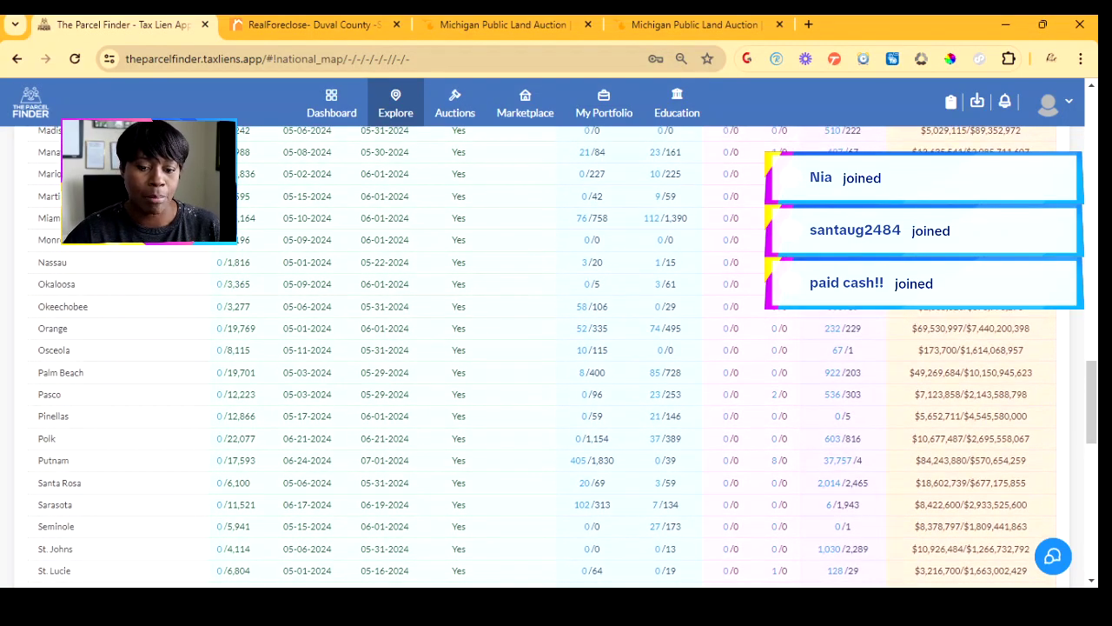
mouse_move(593, 218)
scroll(565, 356, "up", 8)
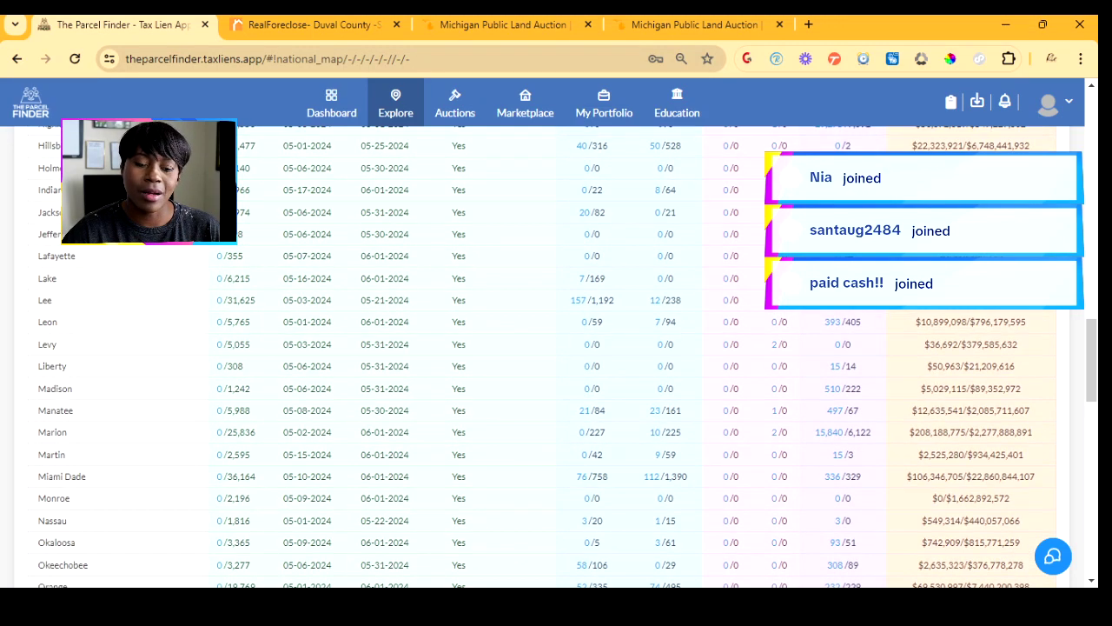
scroll(565, 356, "up", 3)
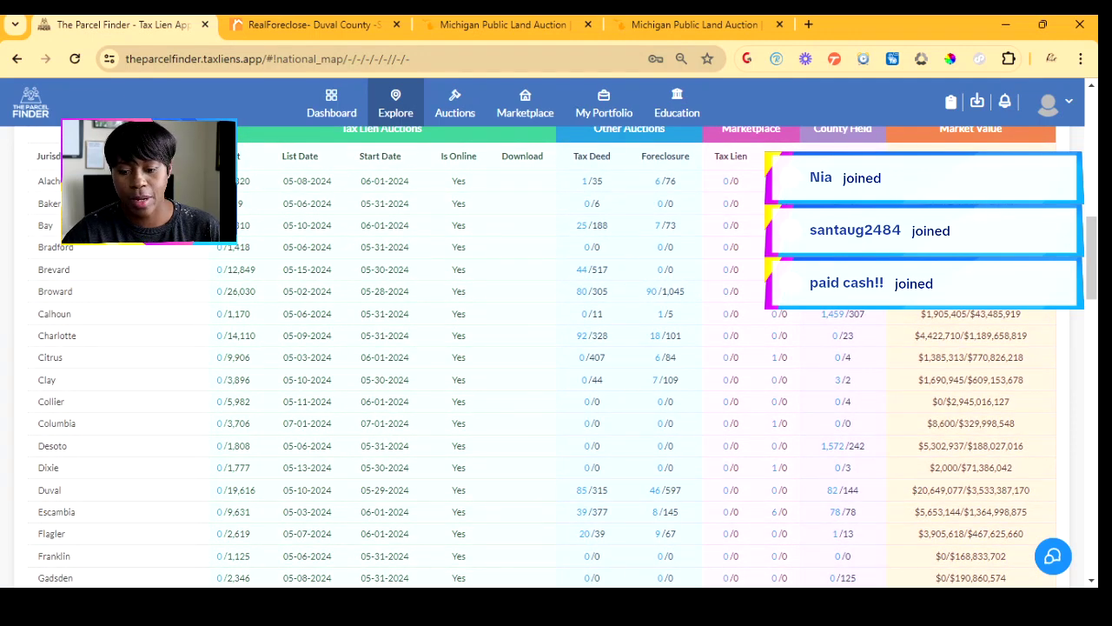
mouse_move(593, 292)
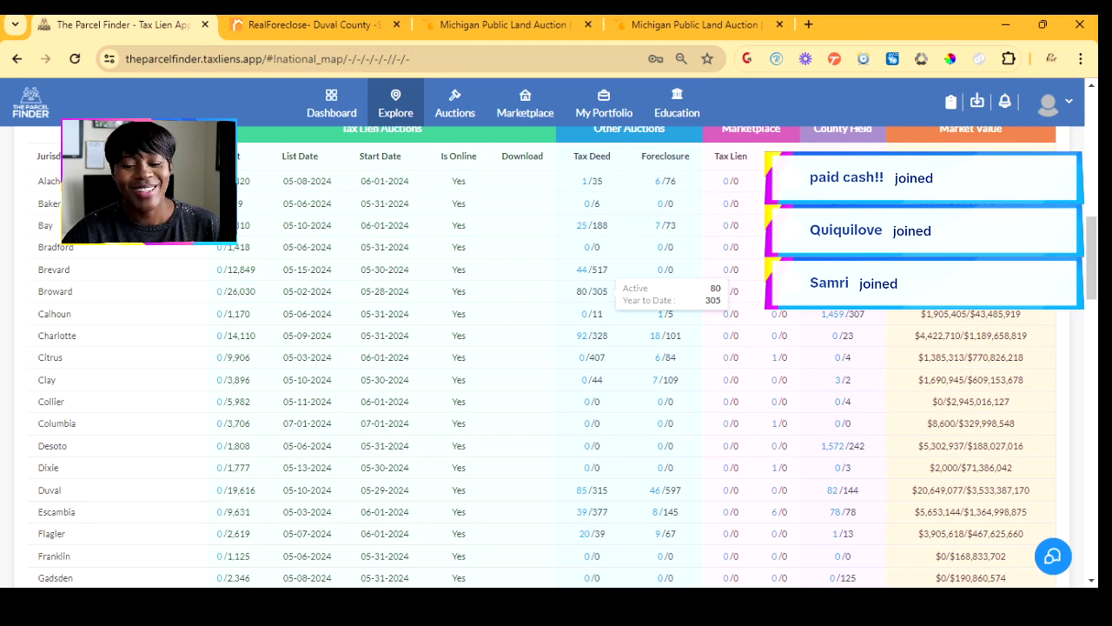
- Open Broward's 80 tax deed listings and start browsing the listings panel
left_click(582, 291)
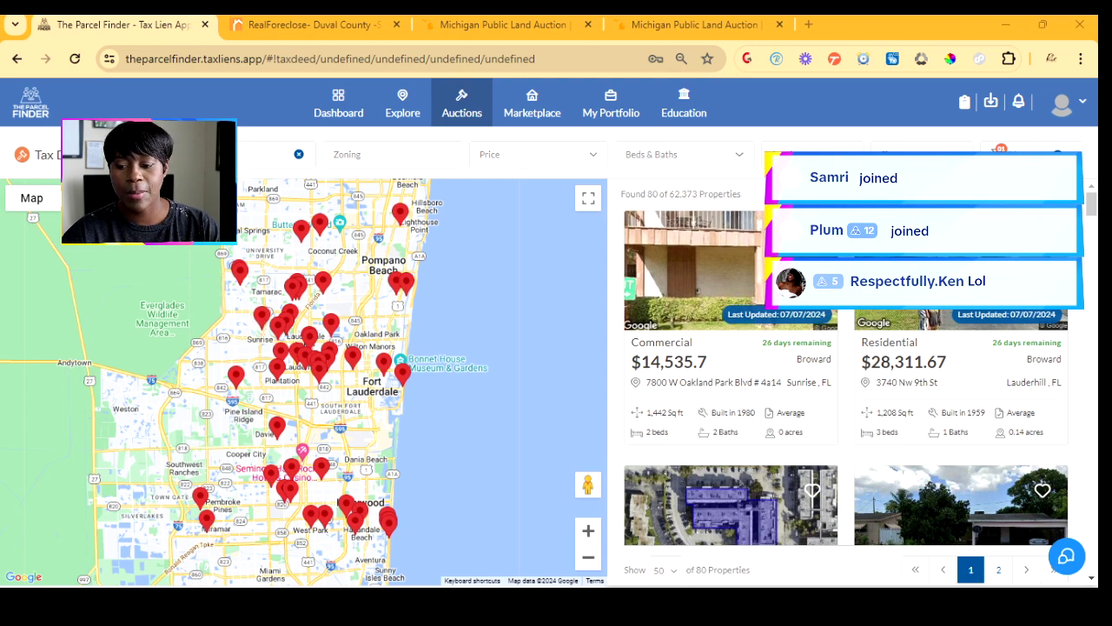
scroll(847, 365, "down", 2)
scroll(847, 383, "down", 1)
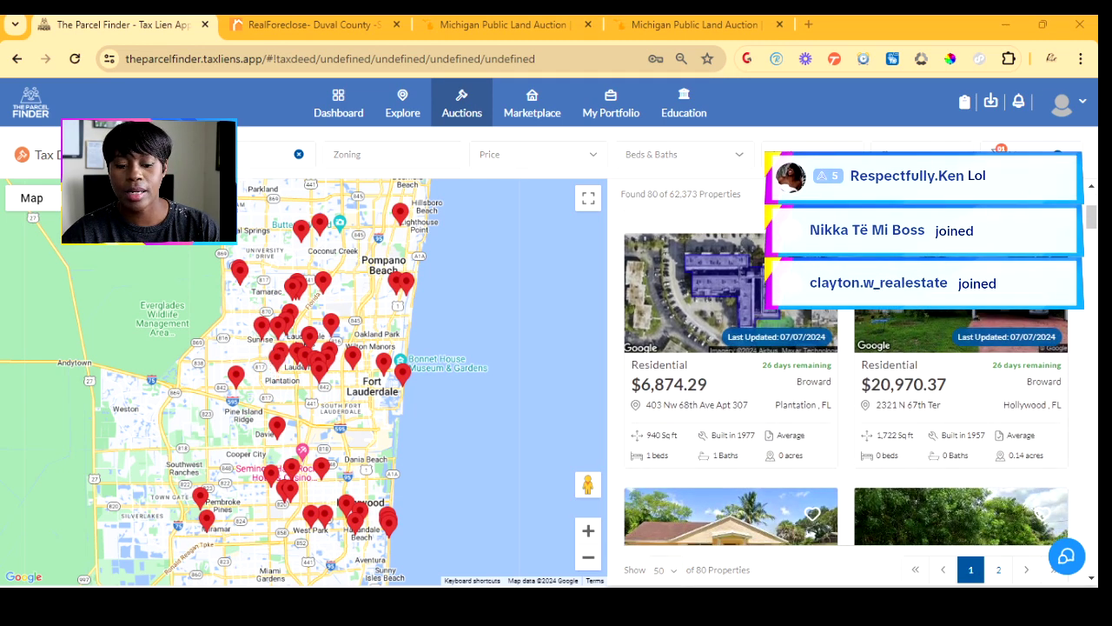
scroll(847, 374, "down", 1)
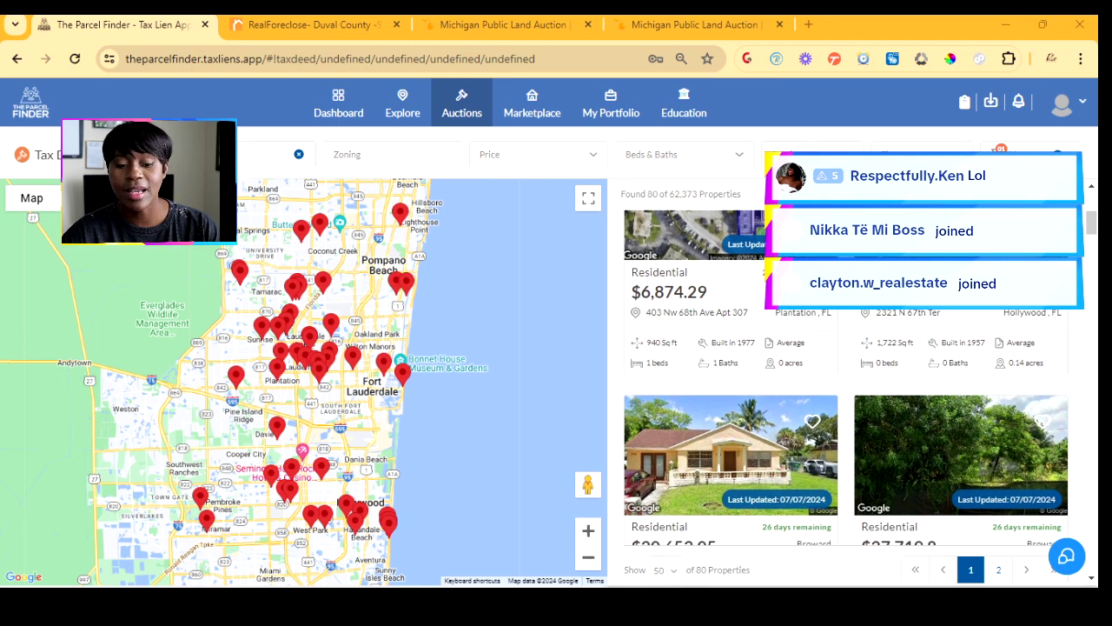
scroll(848, 383, "down", 1)
scroll(848, 374, "up", 3)
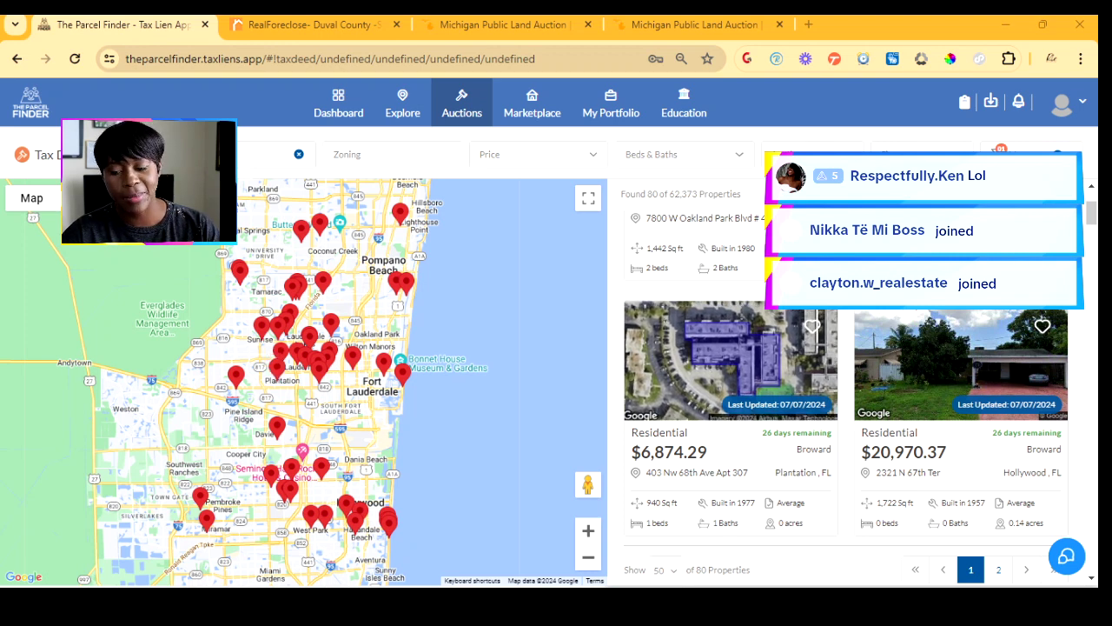
scroll(860, 374, "down", 5)
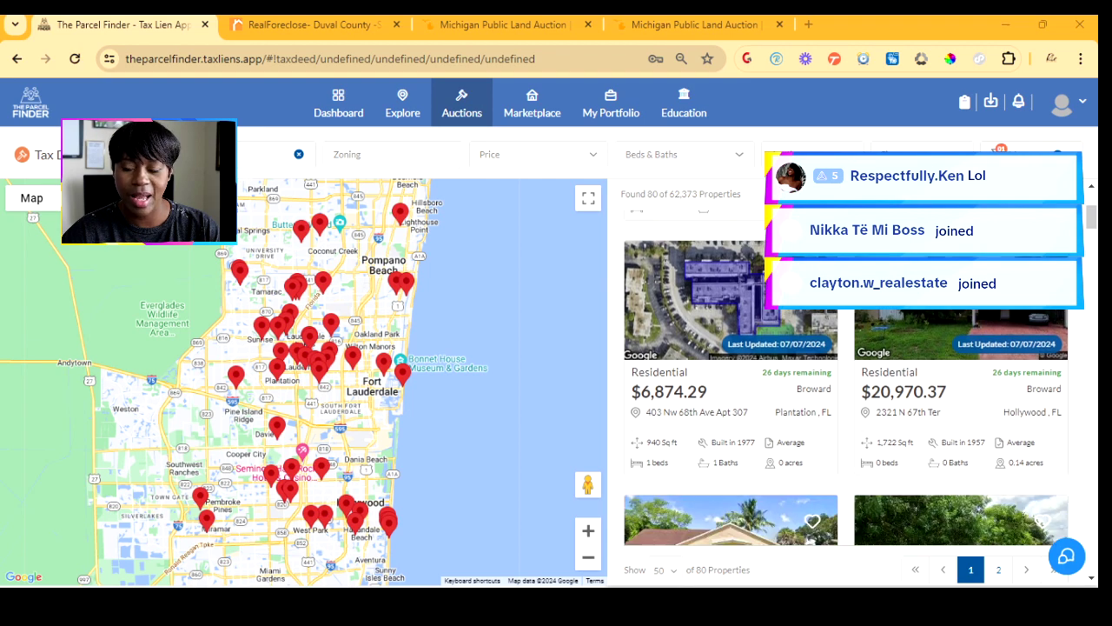
scroll(847, 373, "down", 2)
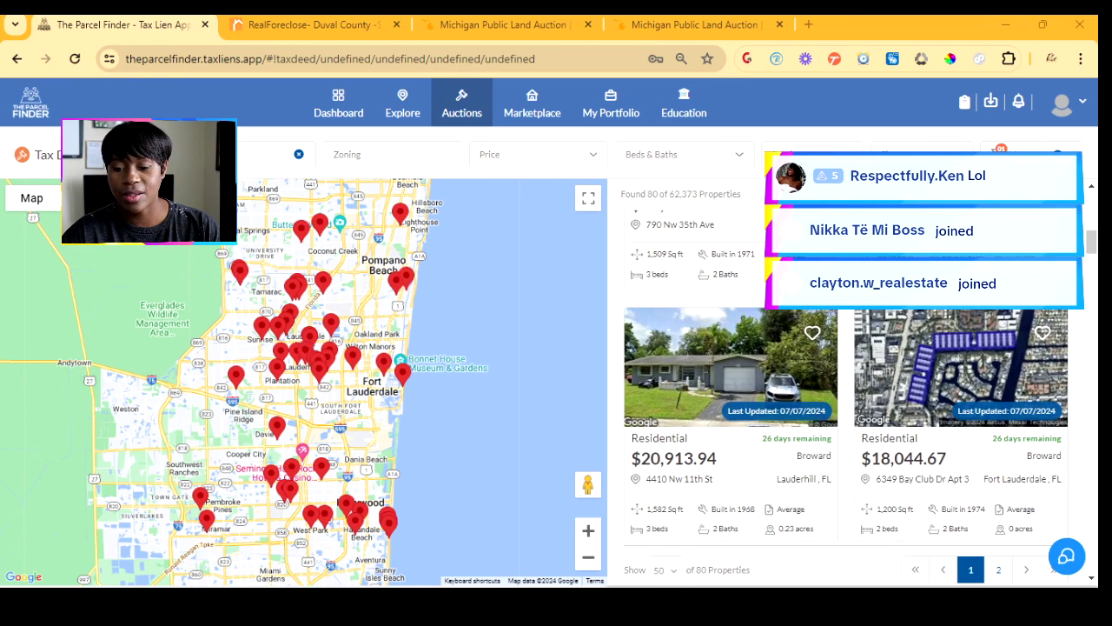
scroll(847, 374, "down", 2)
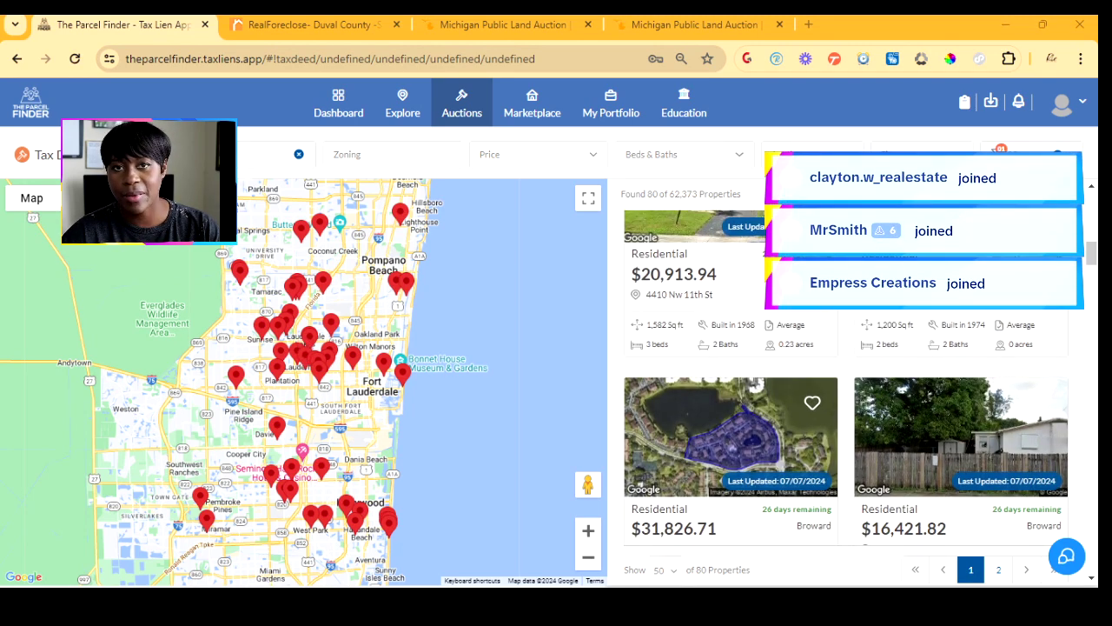
scroll(846, 373, "down", 4)
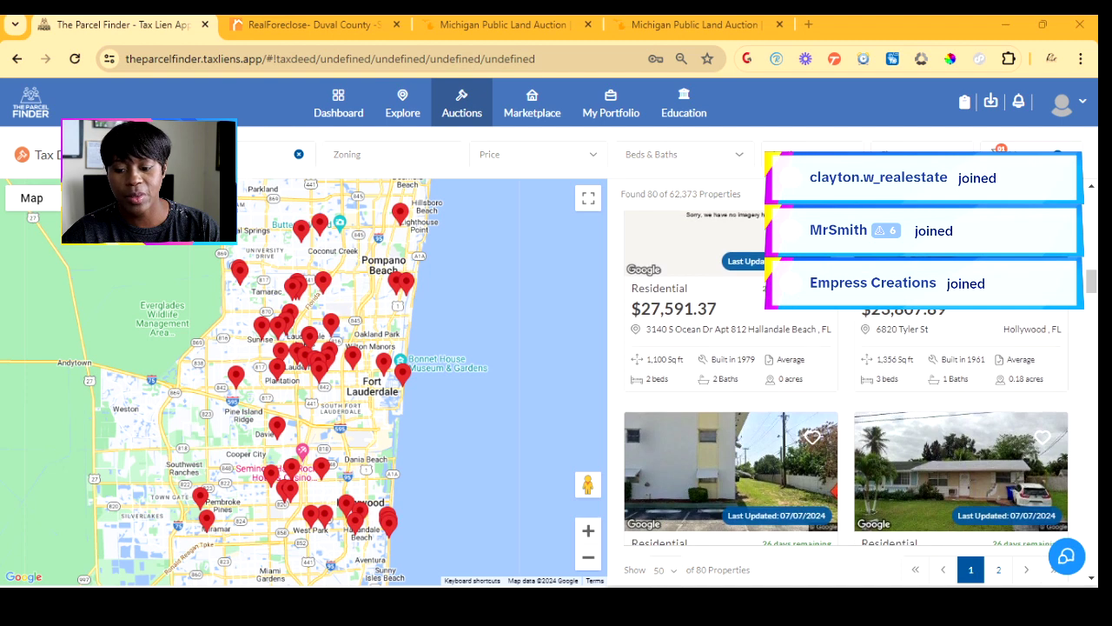
scroll(846, 374, "down", 1)
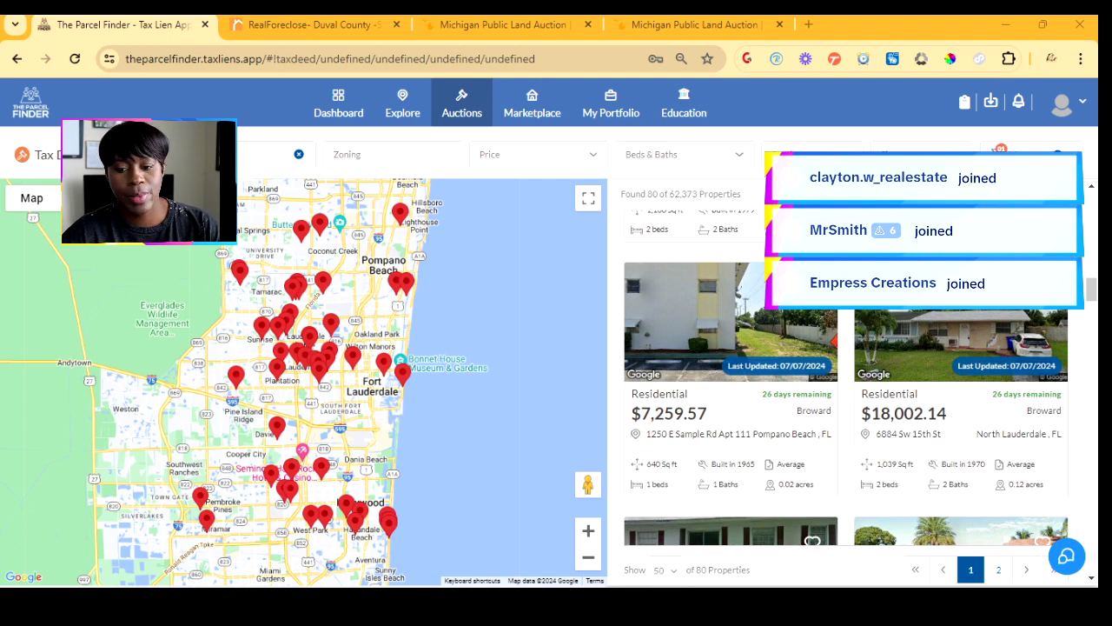
scroll(847, 374, "down", 2)
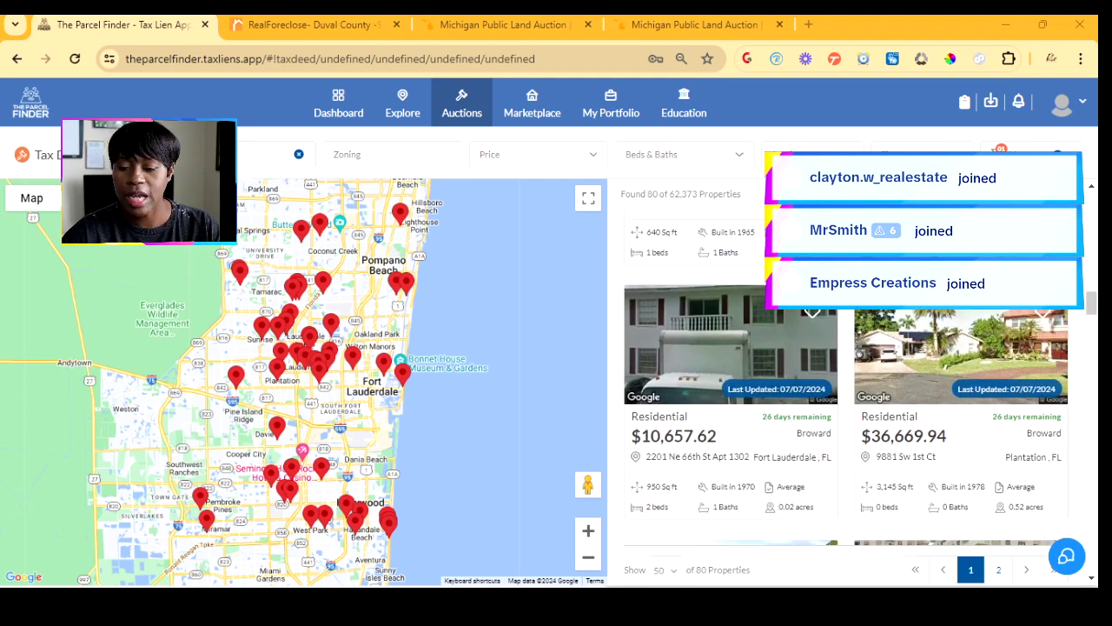
scroll(847, 374, "down", 1)
scroll(847, 374, "down", 1)
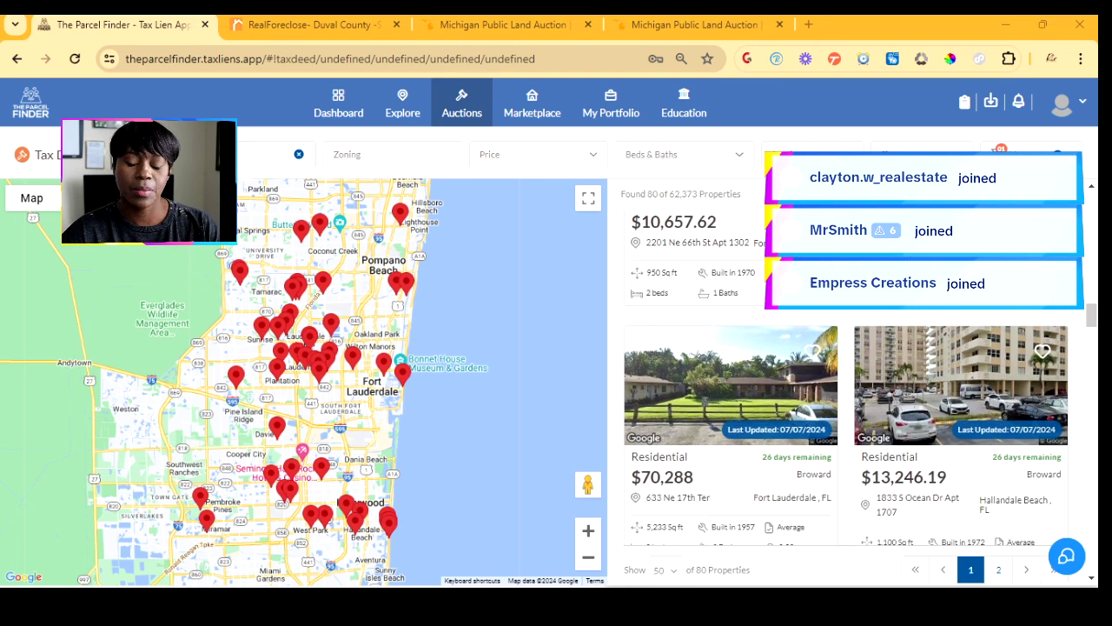
scroll(847, 373, "down", 1)
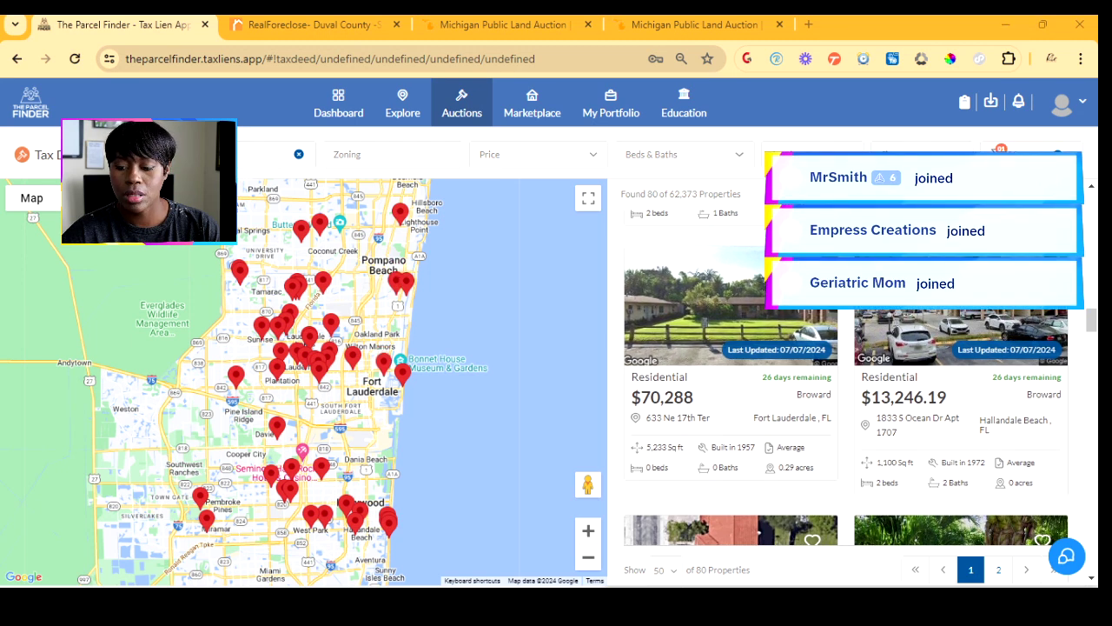
scroll(846, 377, "down", 1)
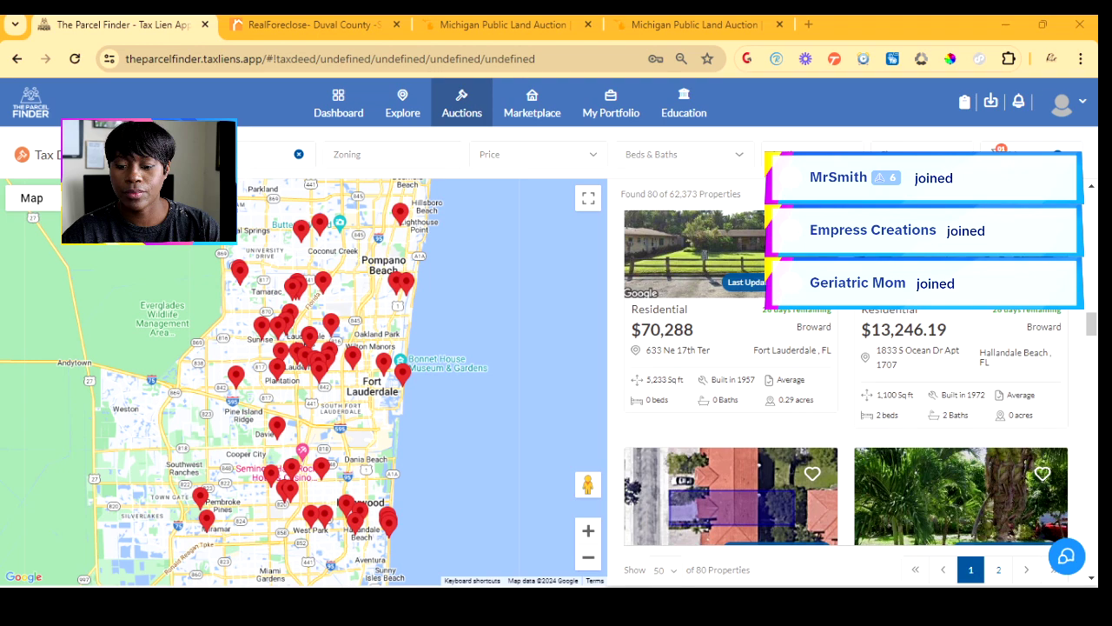
scroll(846, 383, "down", 2)
scroll(847, 382, "down", 2)
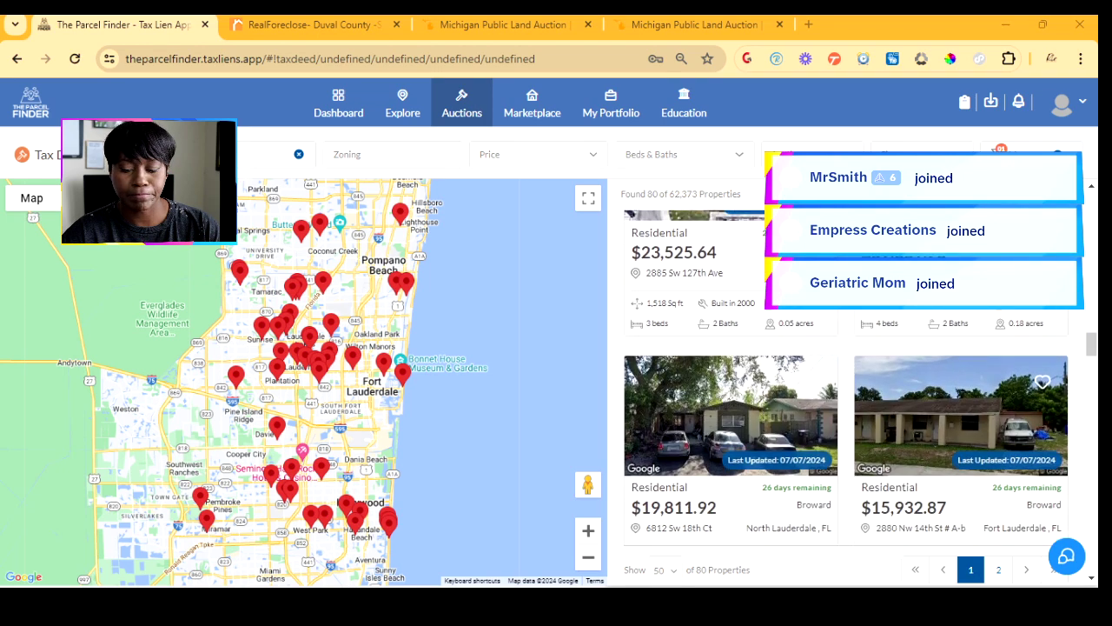
scroll(846, 383, "down", 2)
scroll(846, 377, "down", 3)
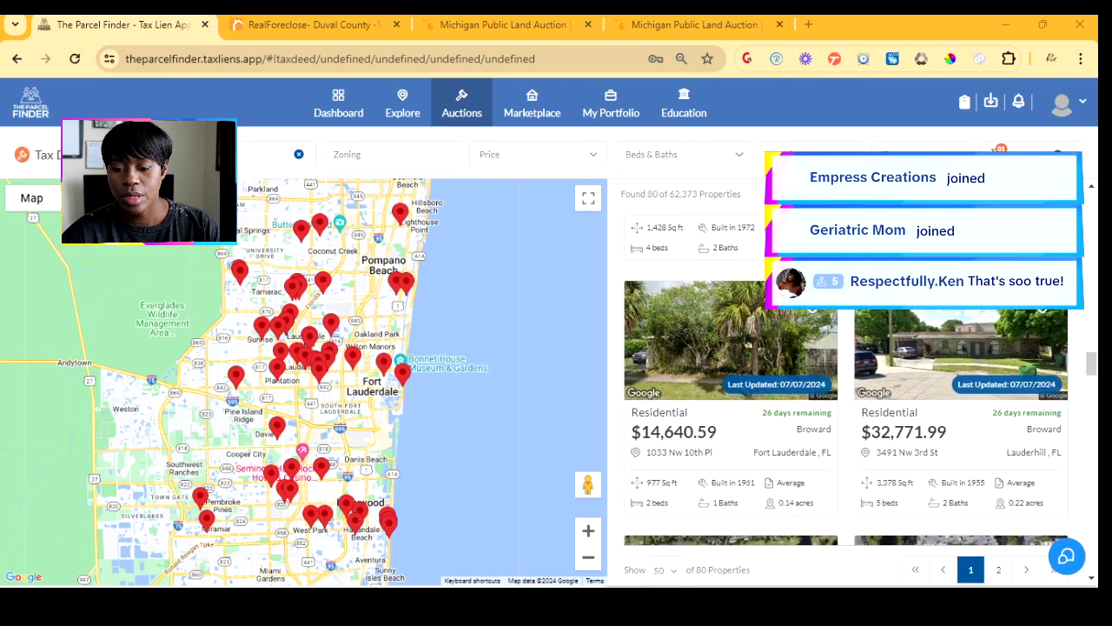
scroll(846, 378, "down", 3)
scroll(847, 377, "down", 3)
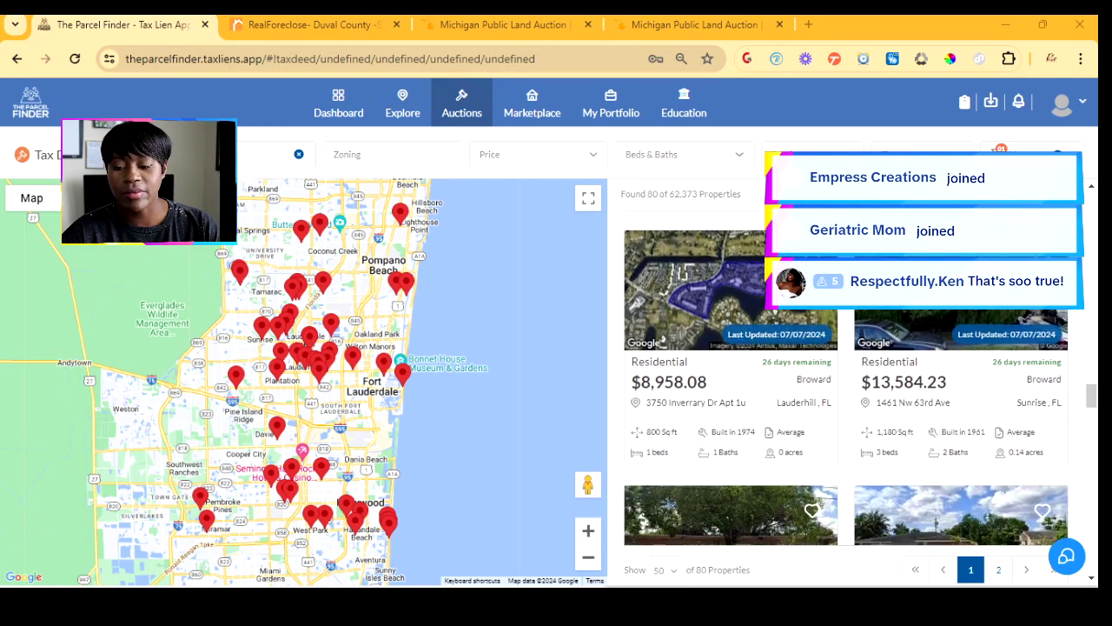
scroll(847, 377, "down", 3)
scroll(847, 377, "up", 6)
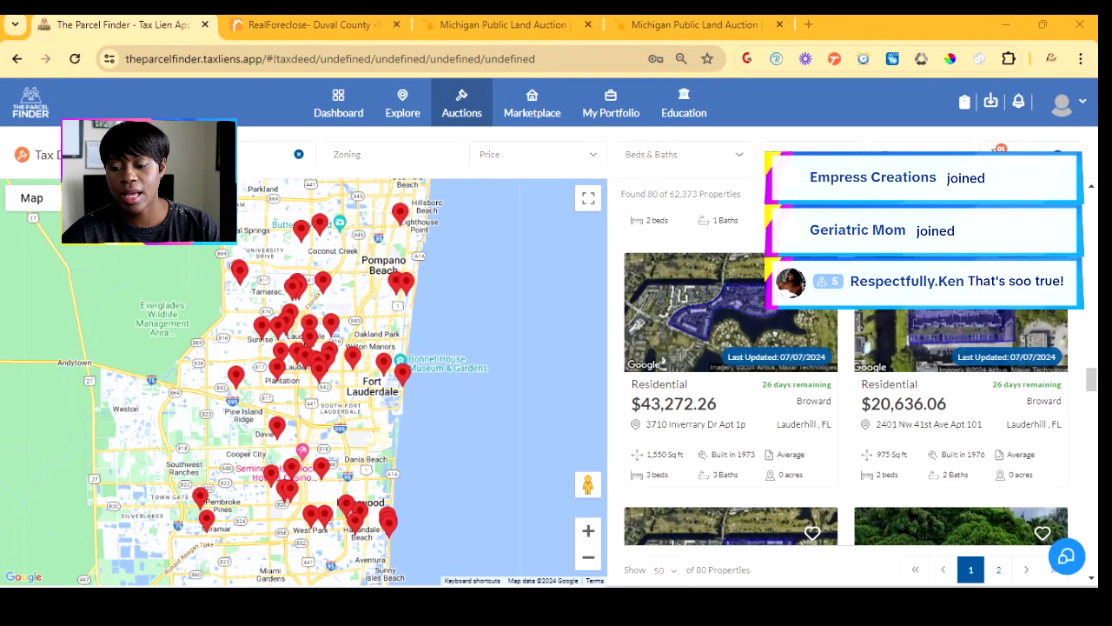
left_click(961, 404)
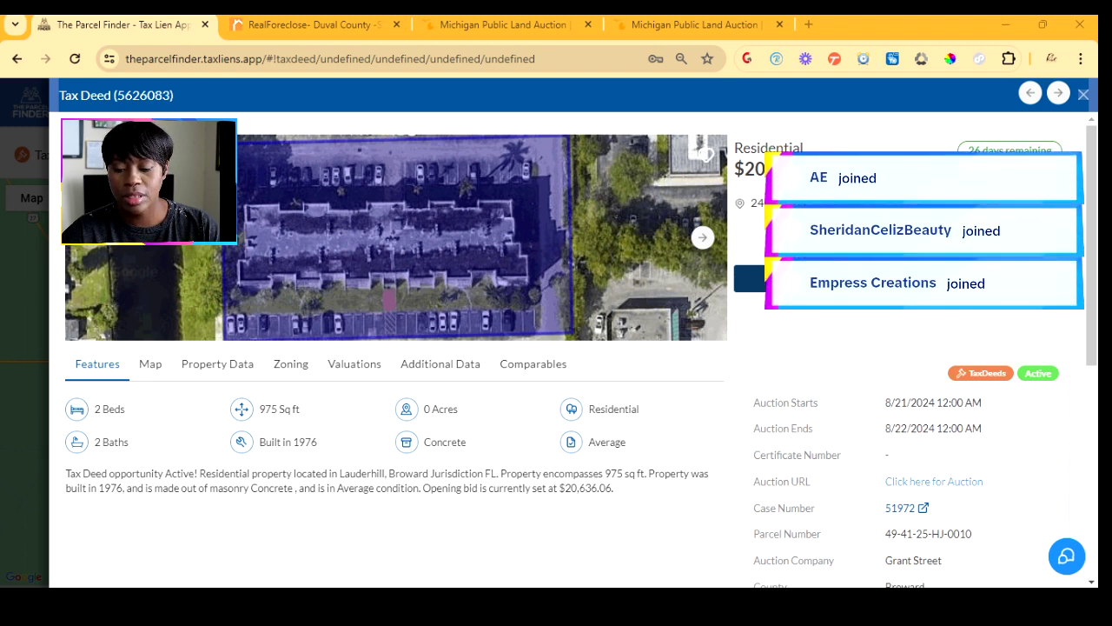
- Open the property's broward.deedauction.net auction site in a new tab, then return to its tax deed details
left_click(934, 482)
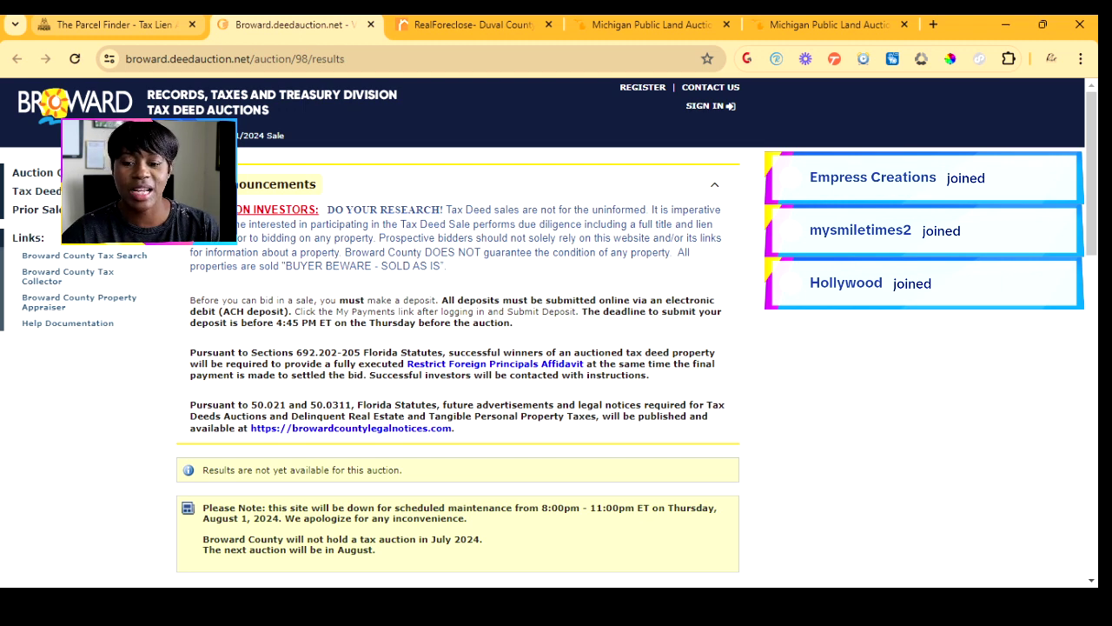
left_click(117, 25)
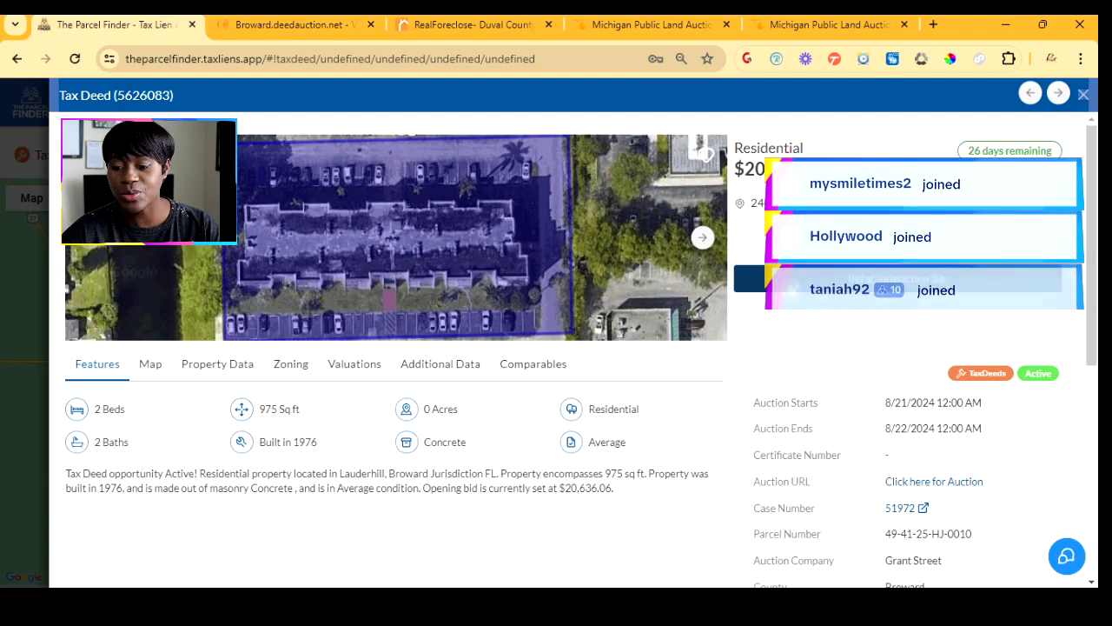
- Open the parcel's Broward Property Appraiser record from the Link Outs section
scroll(557, 347, "down", 3)
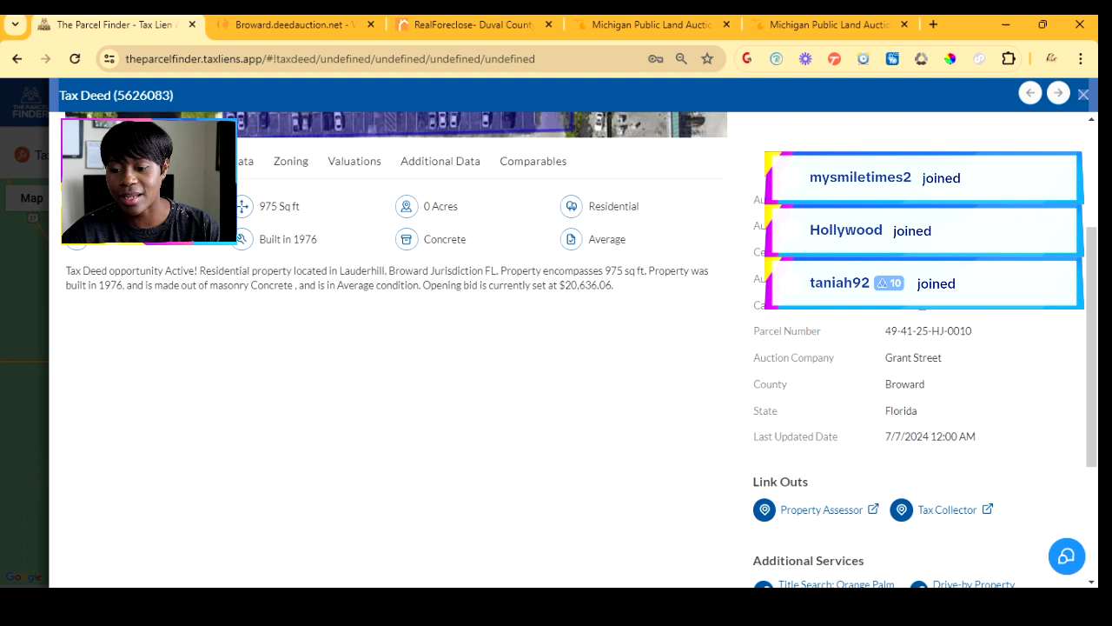
scroll(556, 348, "down", 1)
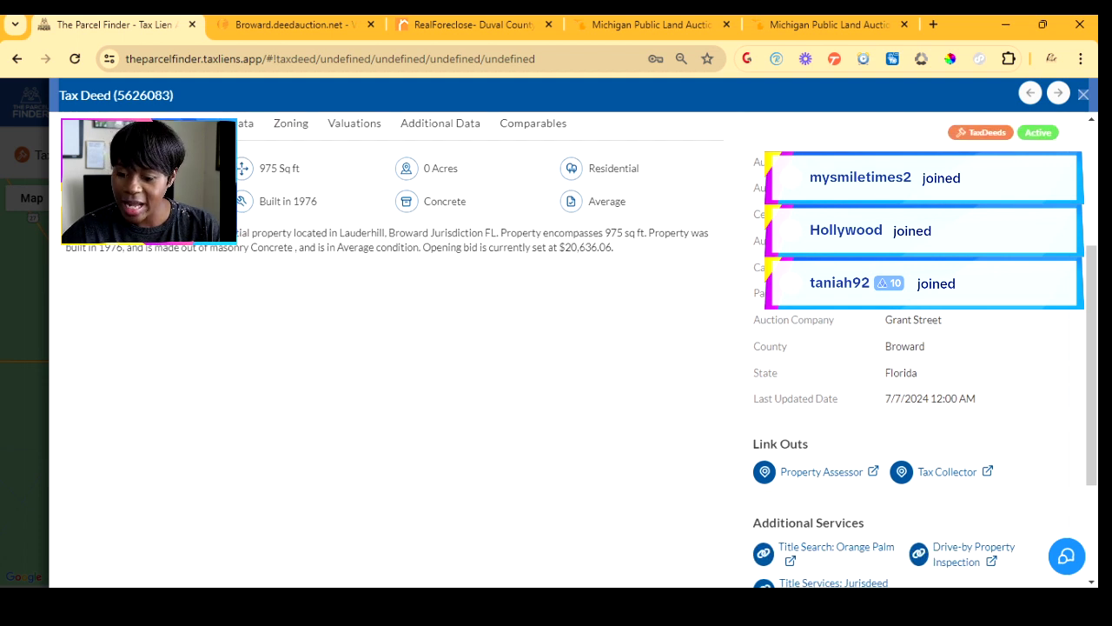
scroll(556, 347, "down", 1)
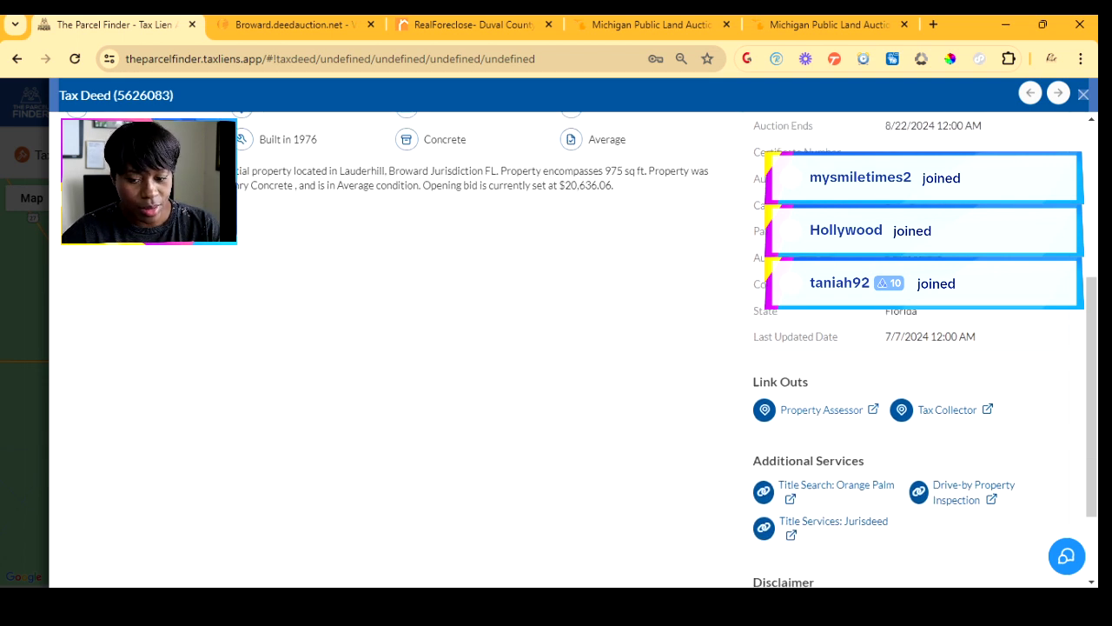
left_click(822, 409)
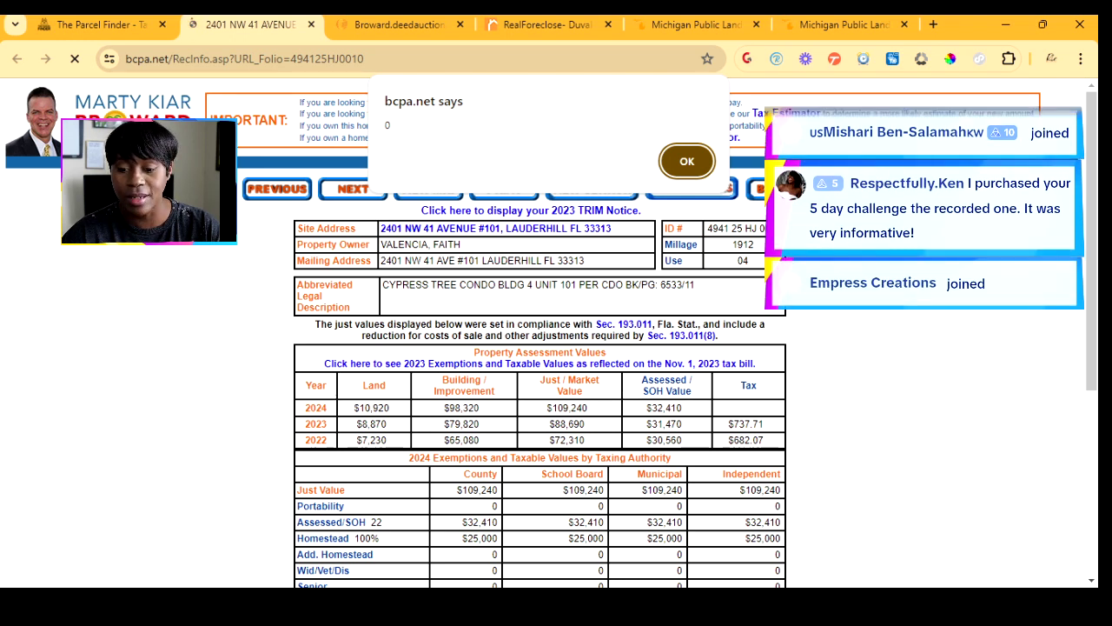
- Dismiss the appraiser site's alert, review the $25,000 homestead exemption, and switch back to The Parcel Finder
left_click(687, 161)
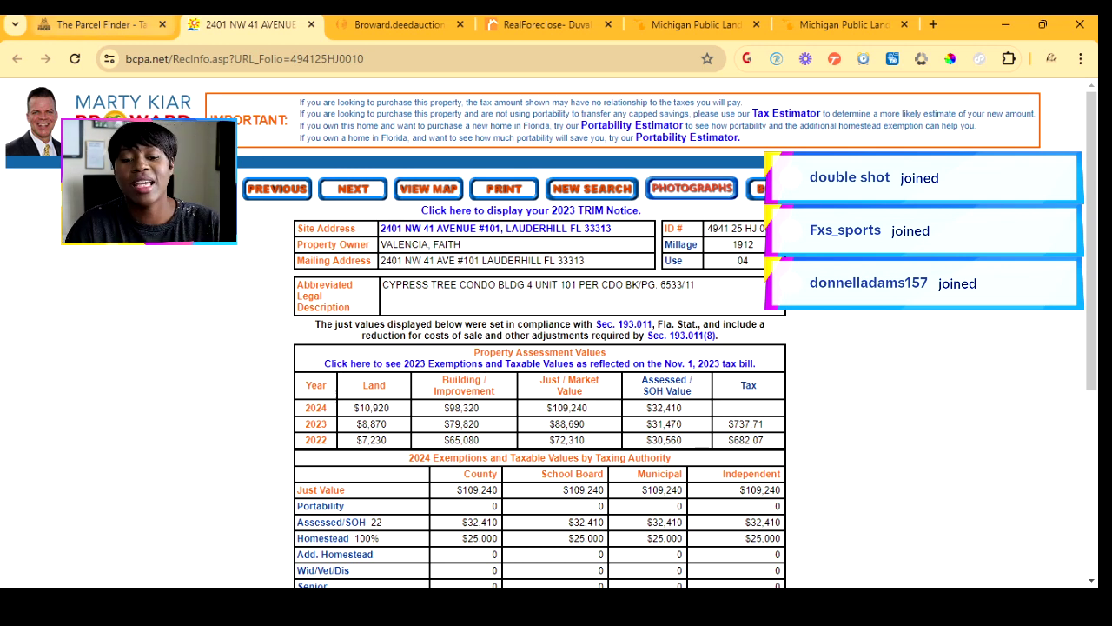
key("ctrl+shift+Tab")
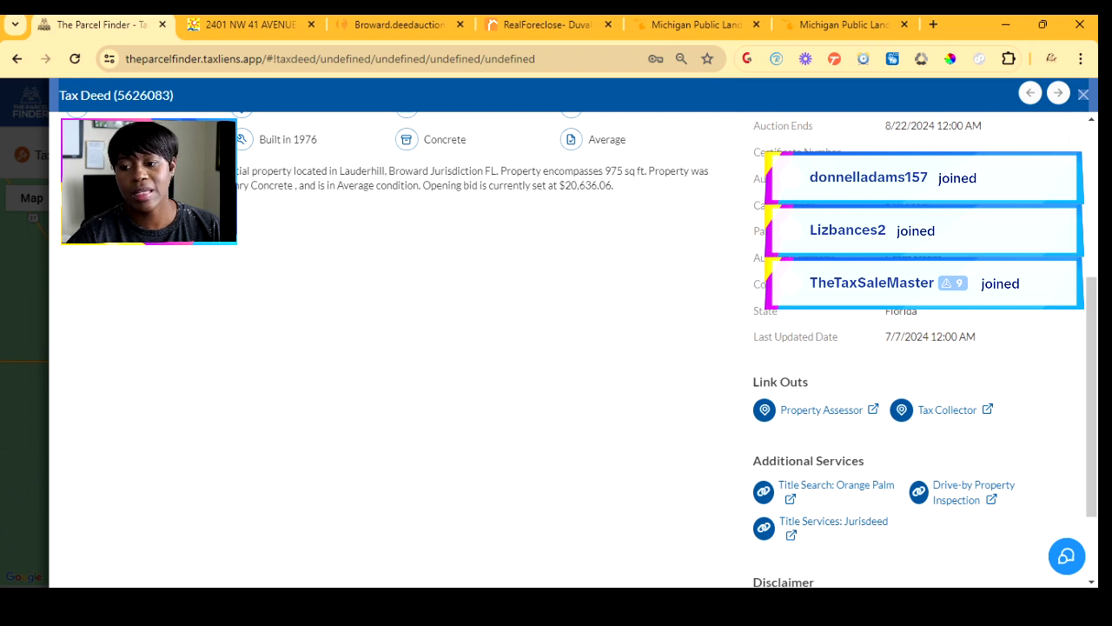
- Return to the top of tax deed 5626083 and open its Comparables search filters
scroll(396, 348, "up", 4)
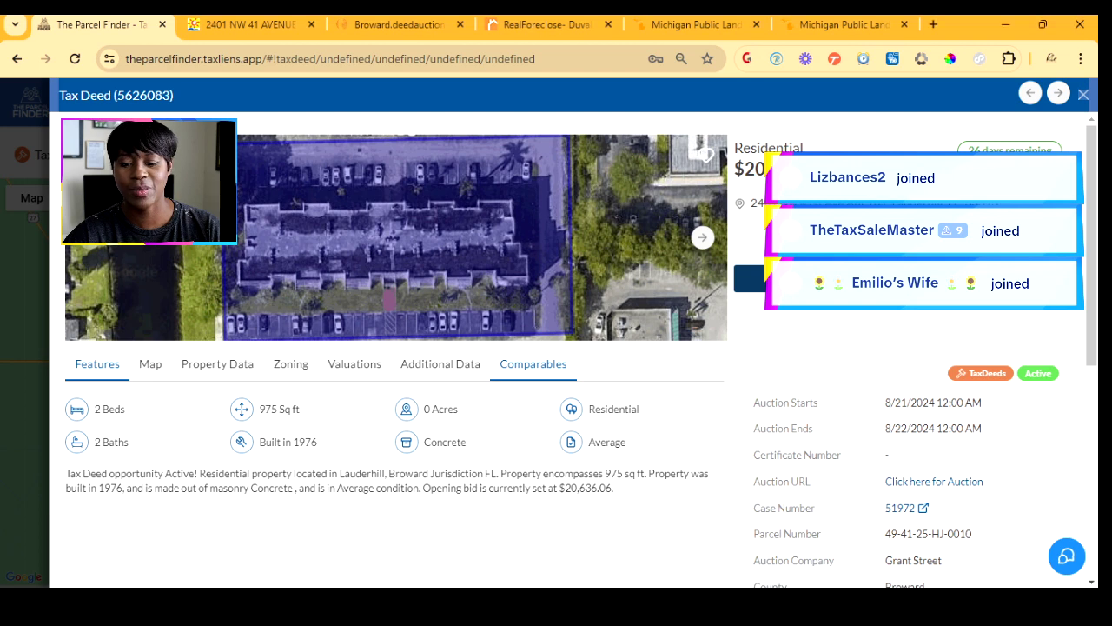
left_click(533, 363)
- Run the comparables search for tax deed 5626083 within 3000 ft
left_click(395, 491)
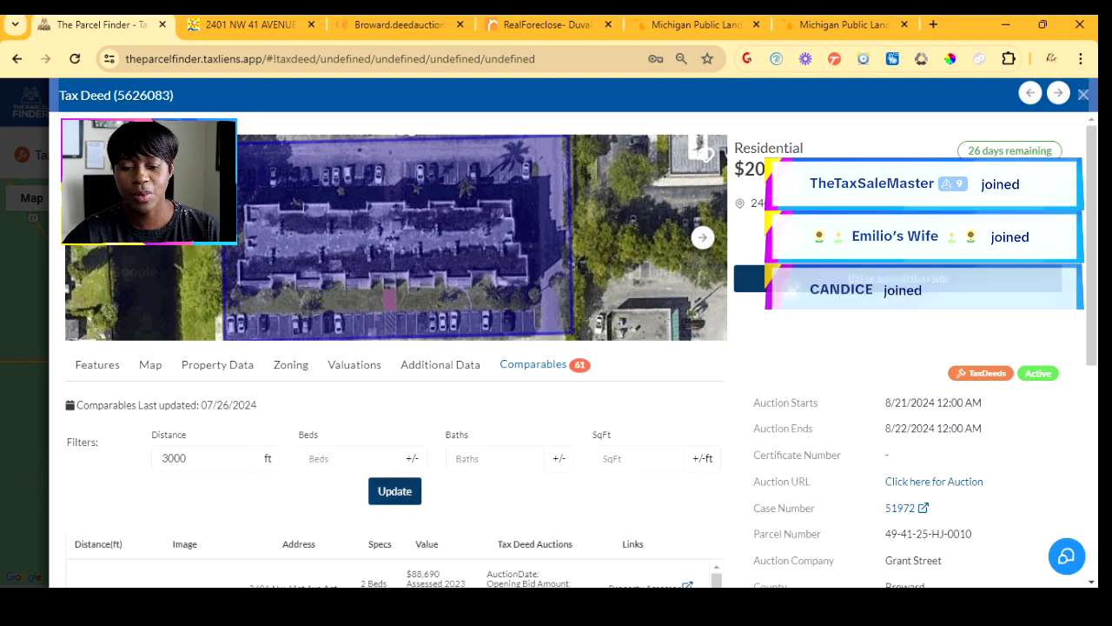
scroll(573, 348, "down", 2)
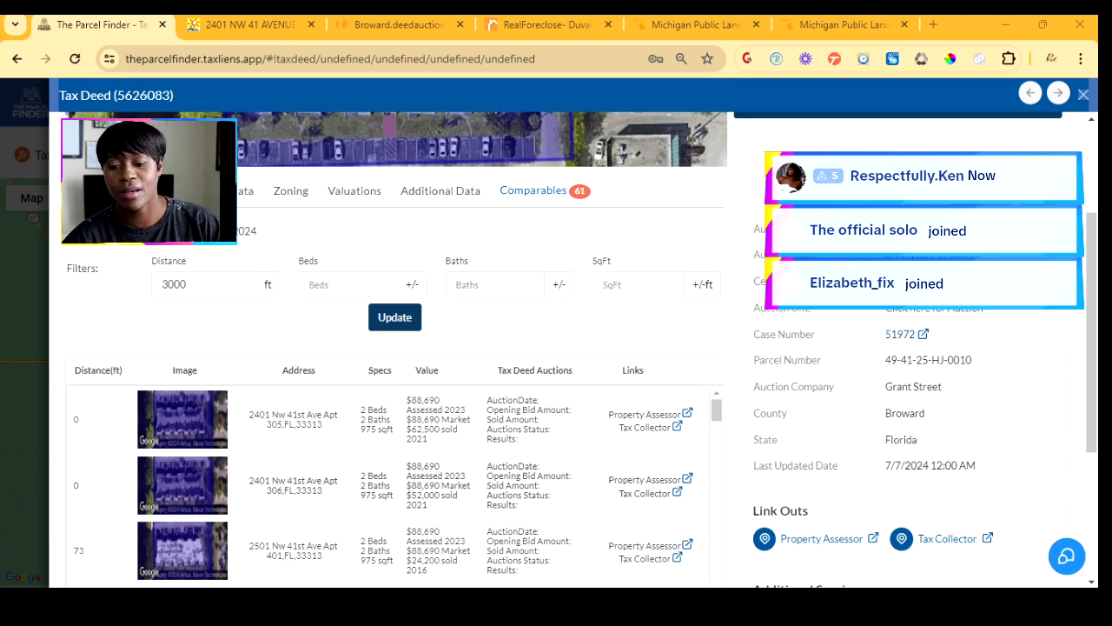
scroll(391, 347, "down", 2)
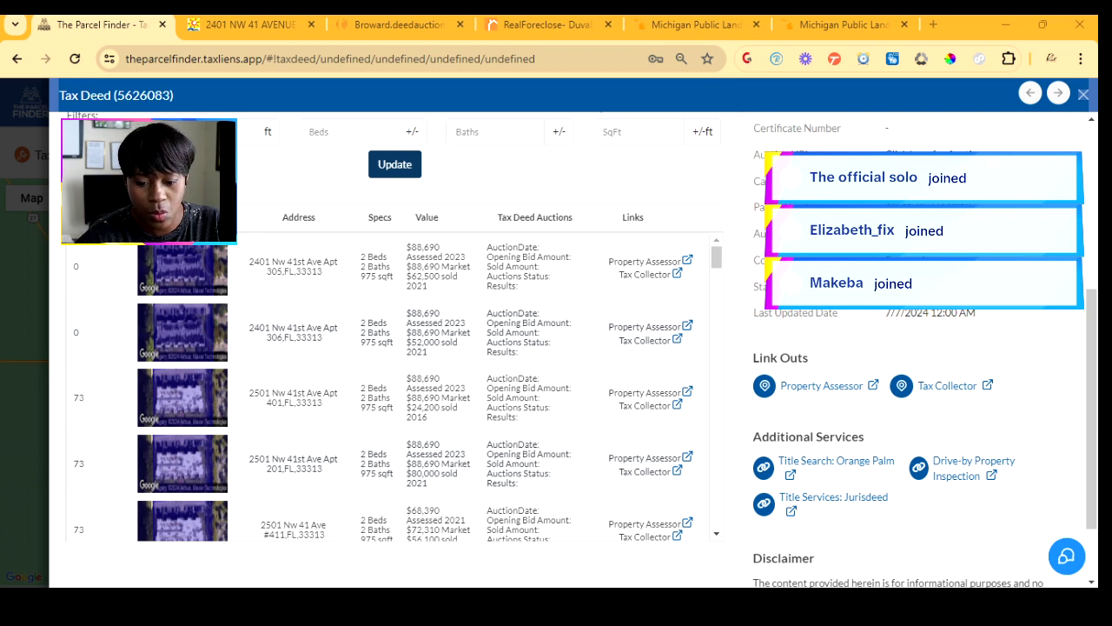
scroll(391, 387, "down", 10)
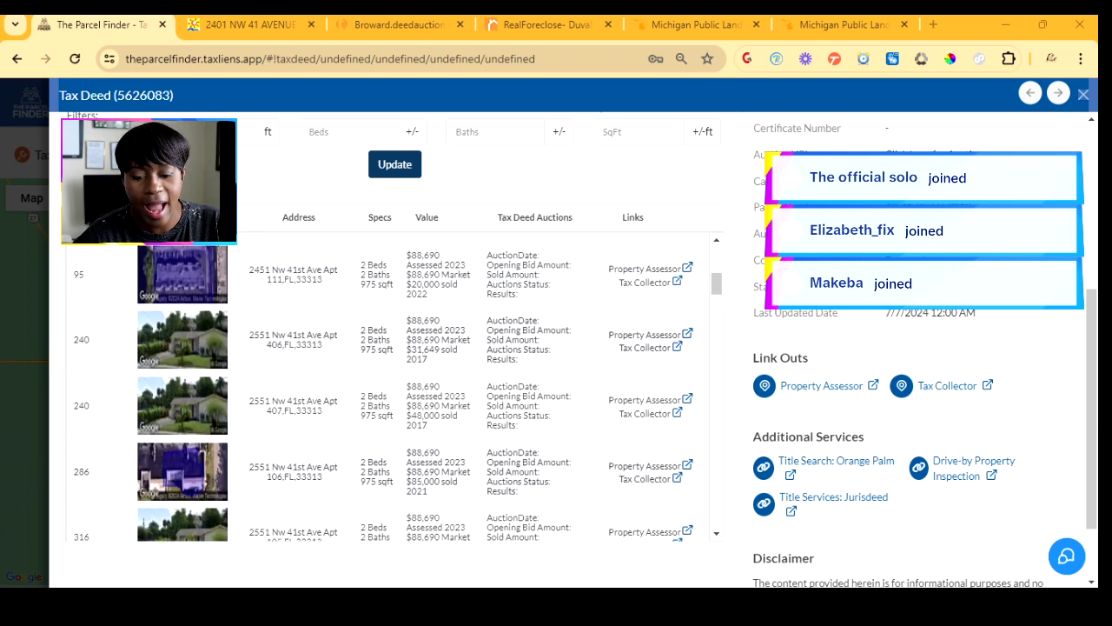
scroll(391, 387, "up", 2)
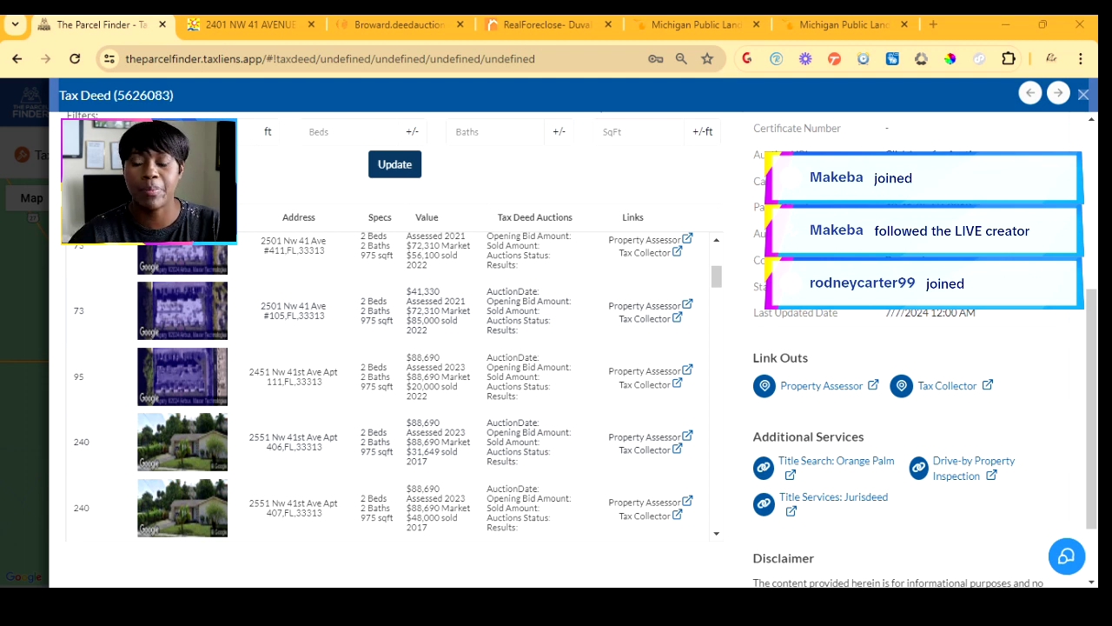
- Scroll through the 61 comparable sales, e.g. 2-bed units assessed $88,690, one sold $85,000
scroll(391, 386, "down", 5)
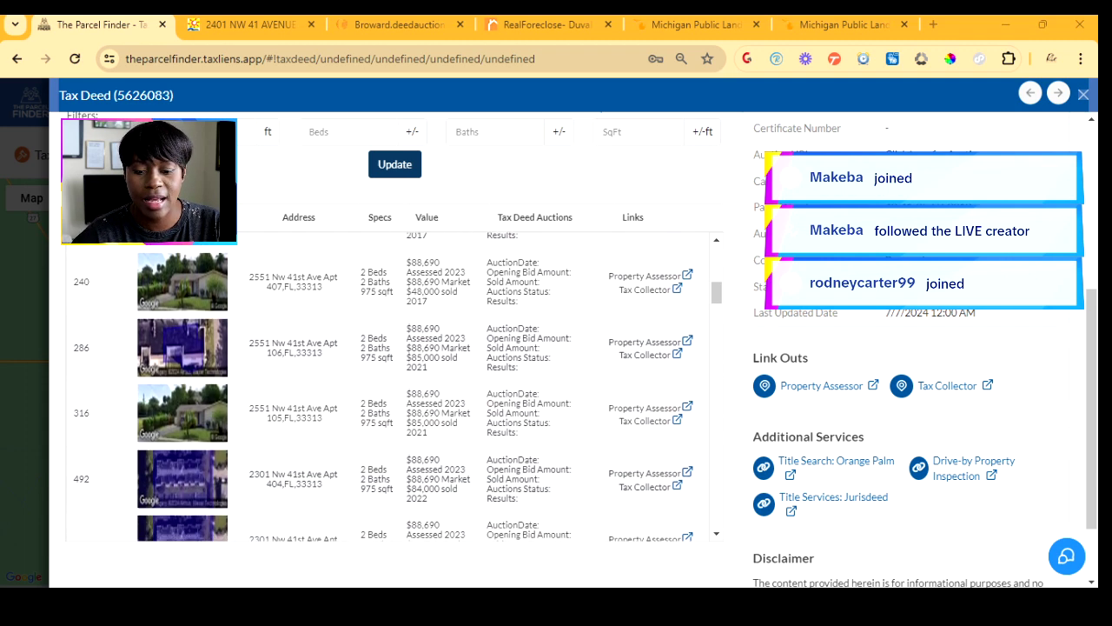
scroll(391, 386, "down", 4)
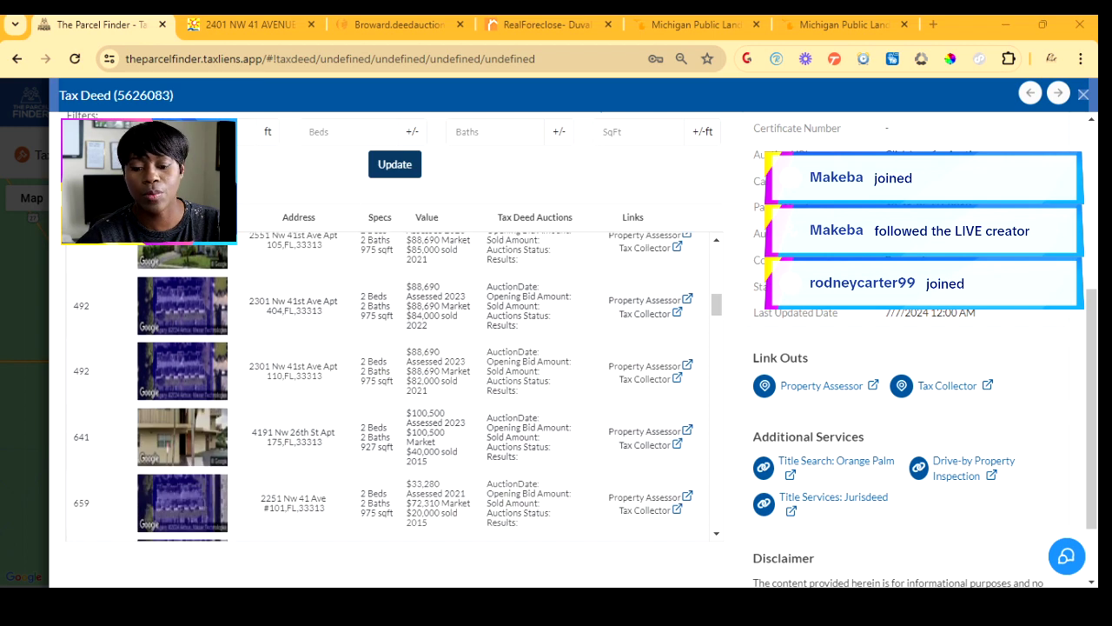
scroll(391, 387, "down", 8)
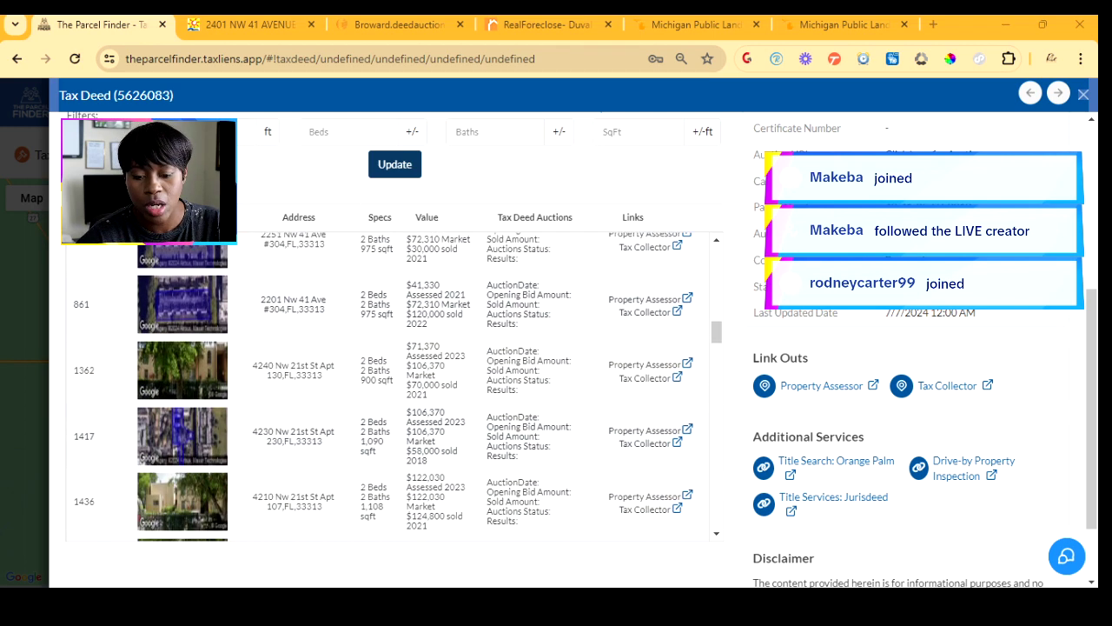
scroll(391, 387, "down", 8)
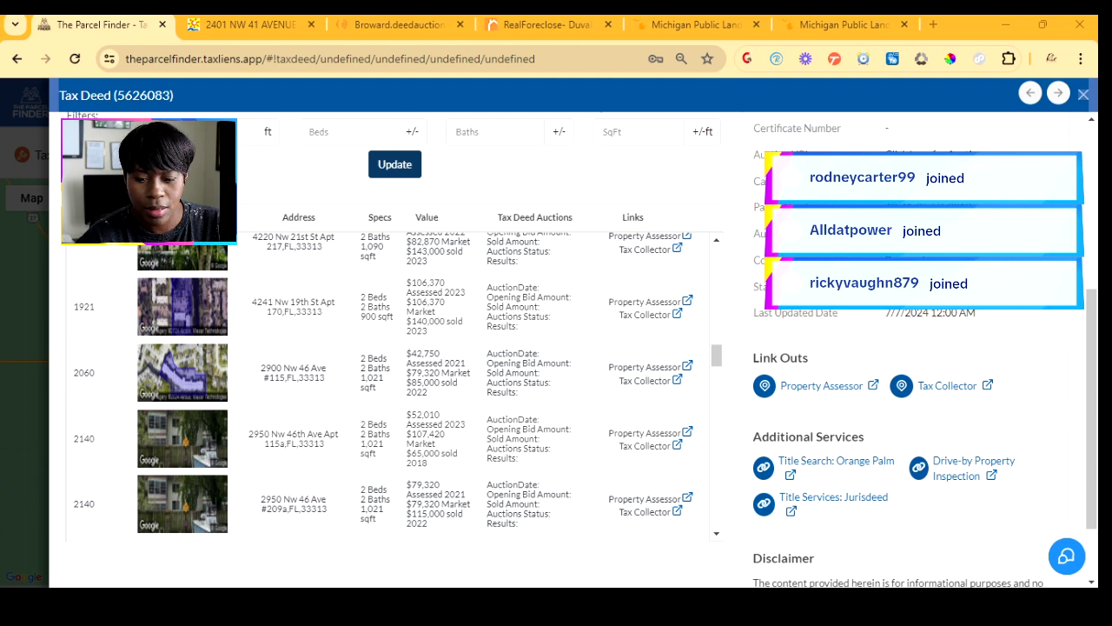
scroll(394, 387, "down", 2)
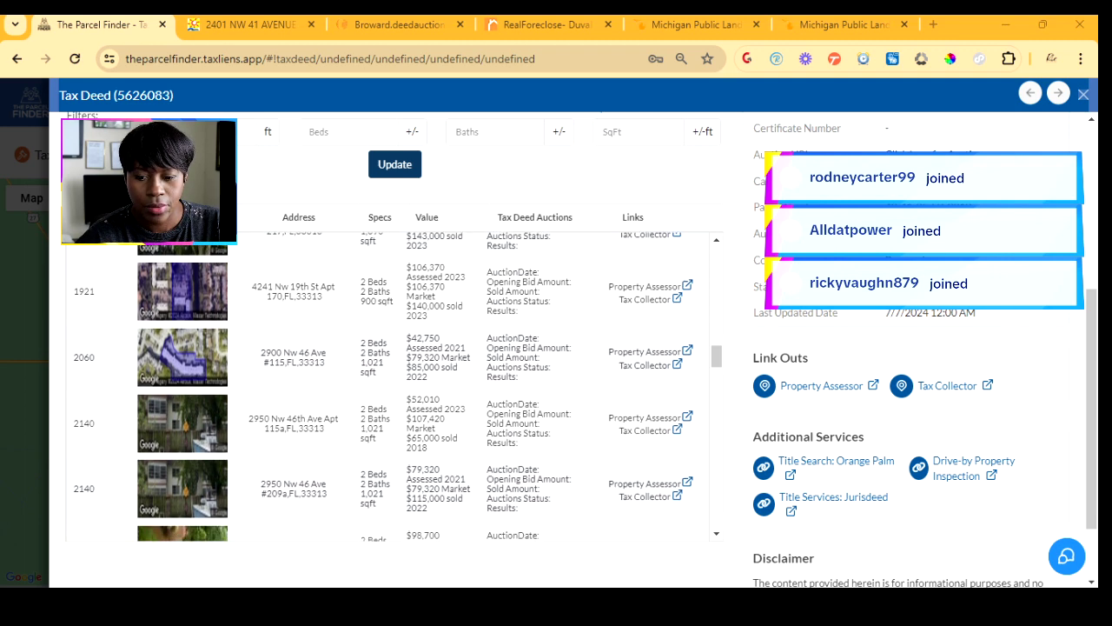
scroll(394, 387, "down", 5)
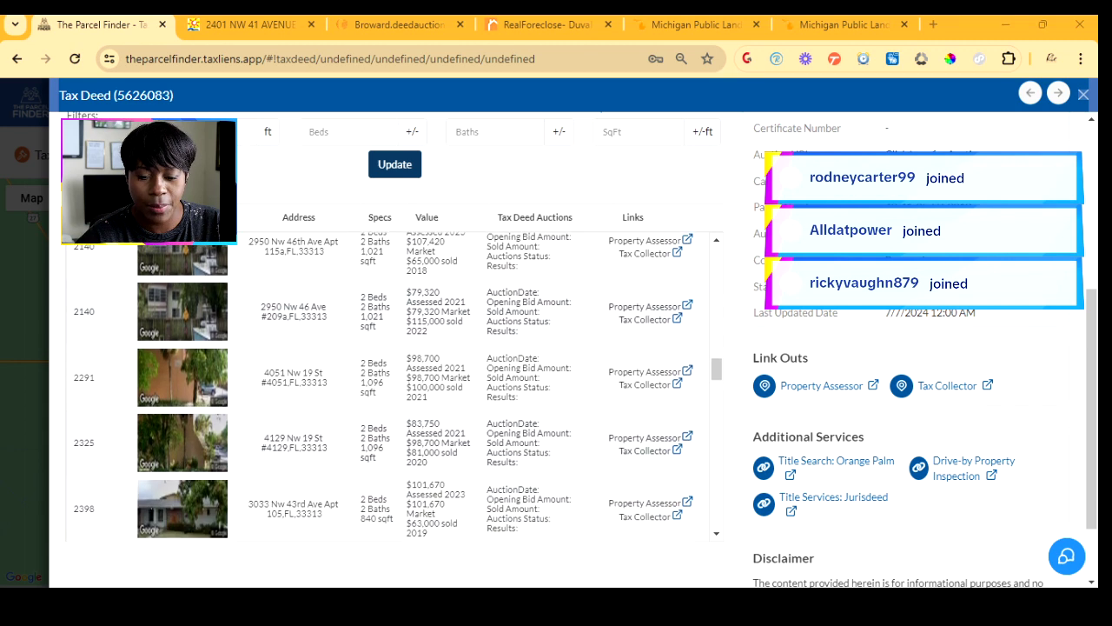
scroll(394, 387, "down", 1)
scroll(393, 387, "down", 6)
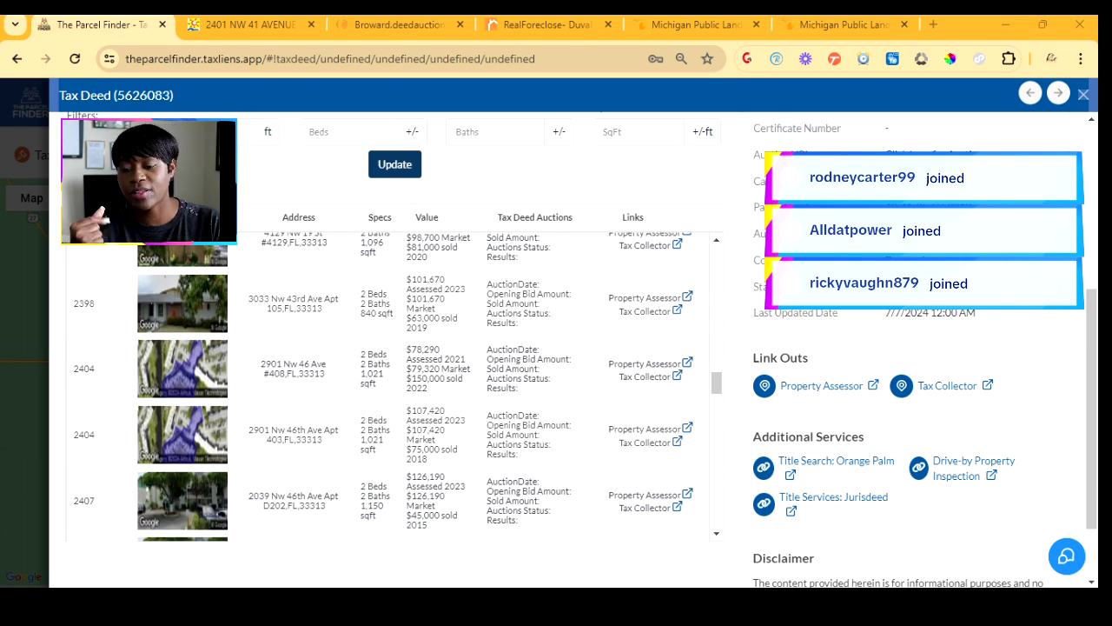
scroll(394, 386, "down", 5)
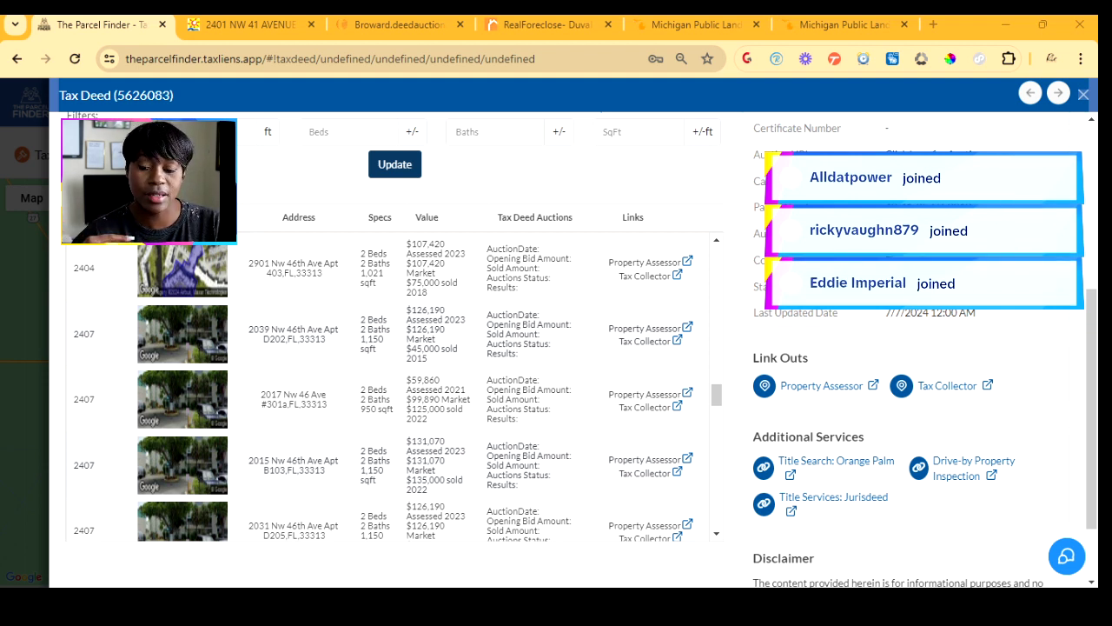
scroll(574, 347, "down", 1)
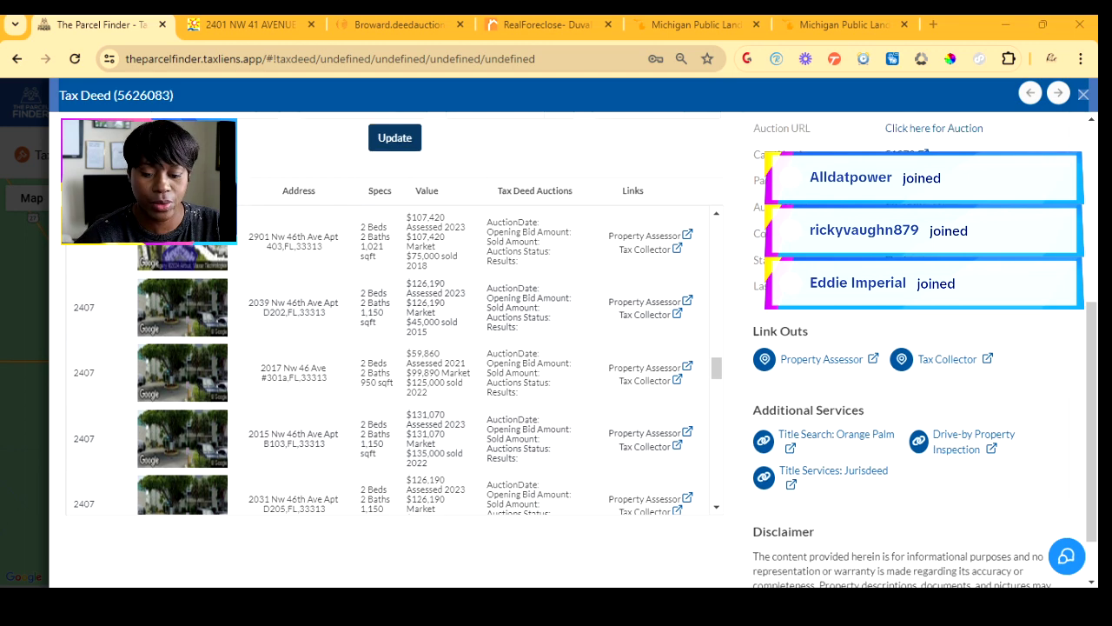
scroll(391, 295, "down", 3)
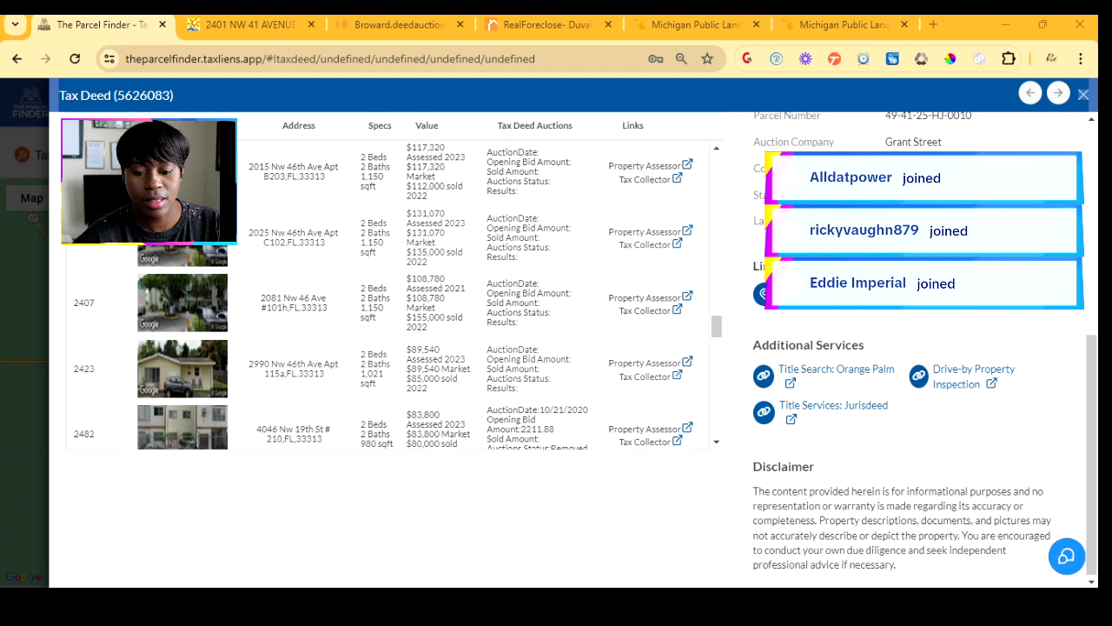
scroll(391, 295, "down", 3)
scroll(391, 296, "down", 5)
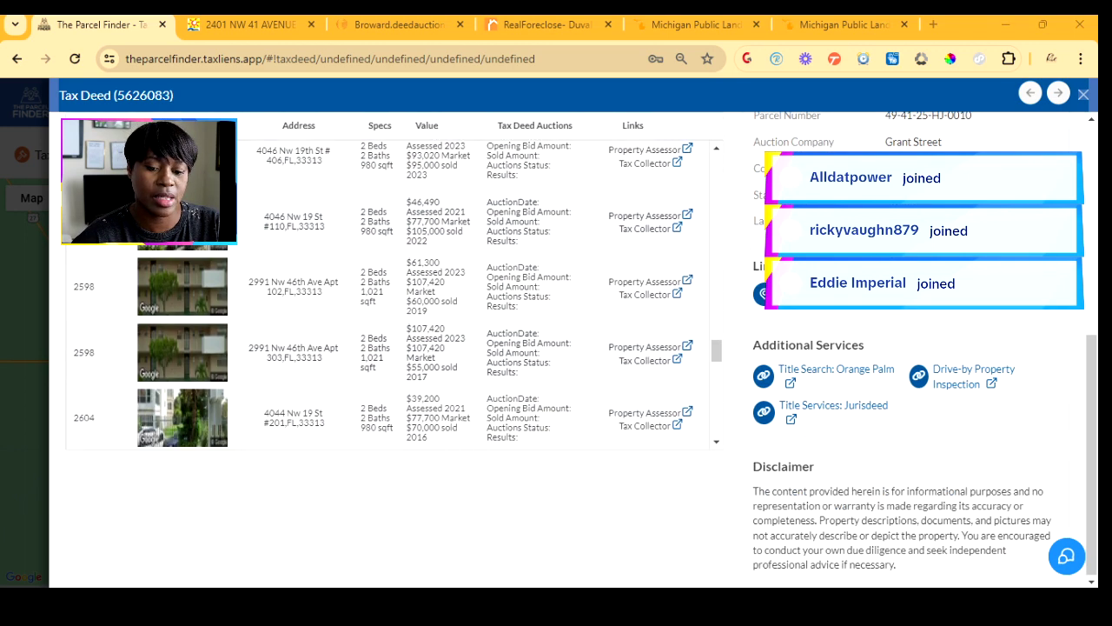
scroll(391, 295, "down", 3)
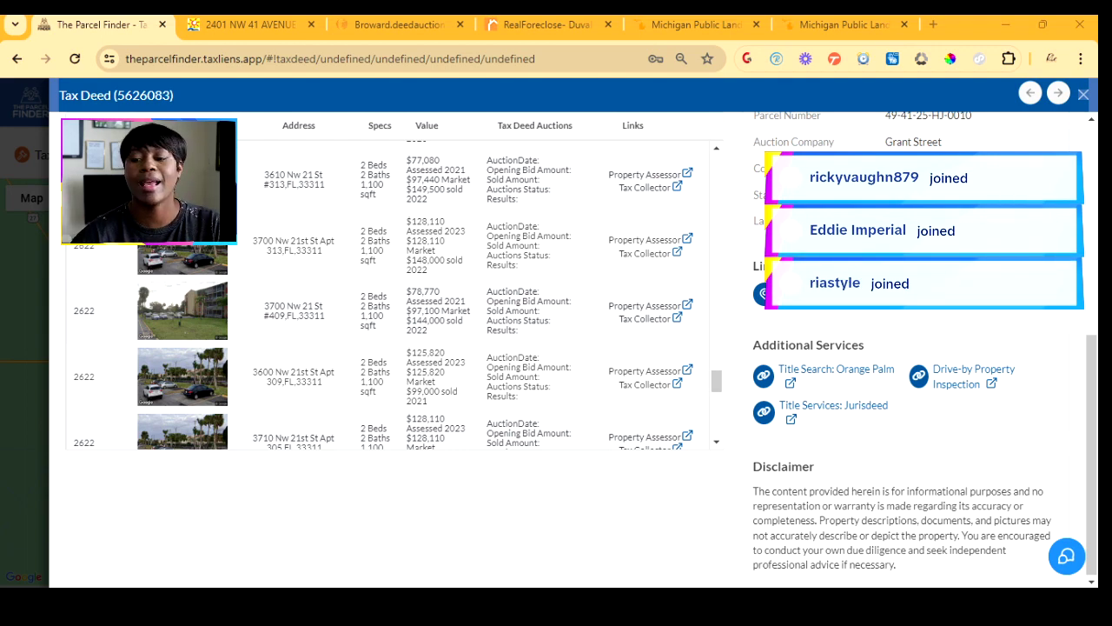
scroll(391, 296, "up", 20)
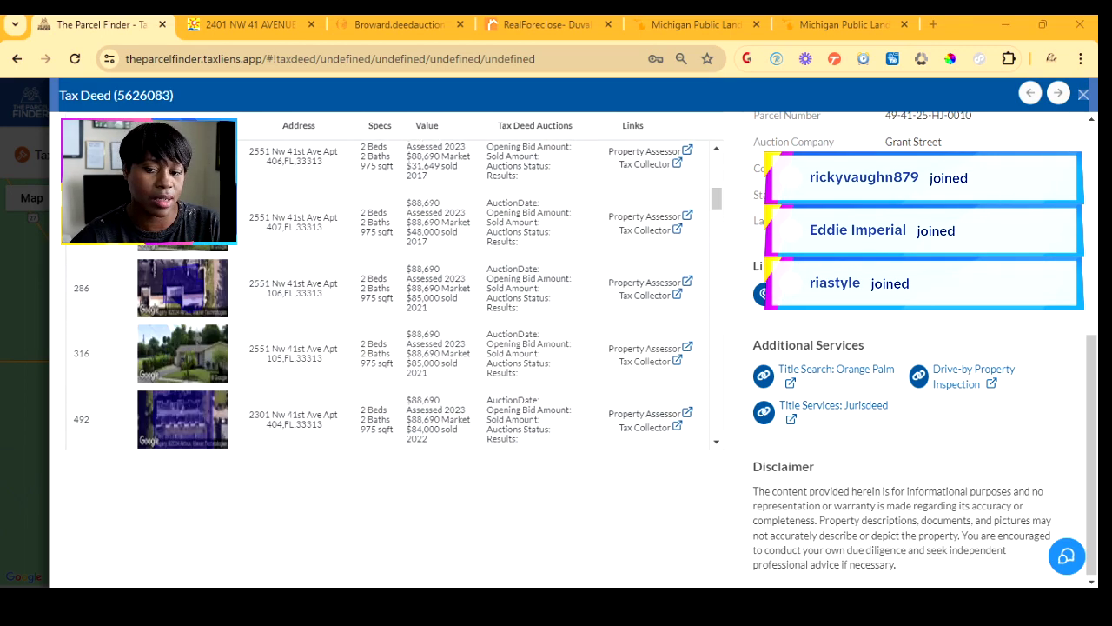
scroll(391, 295, "up", 5)
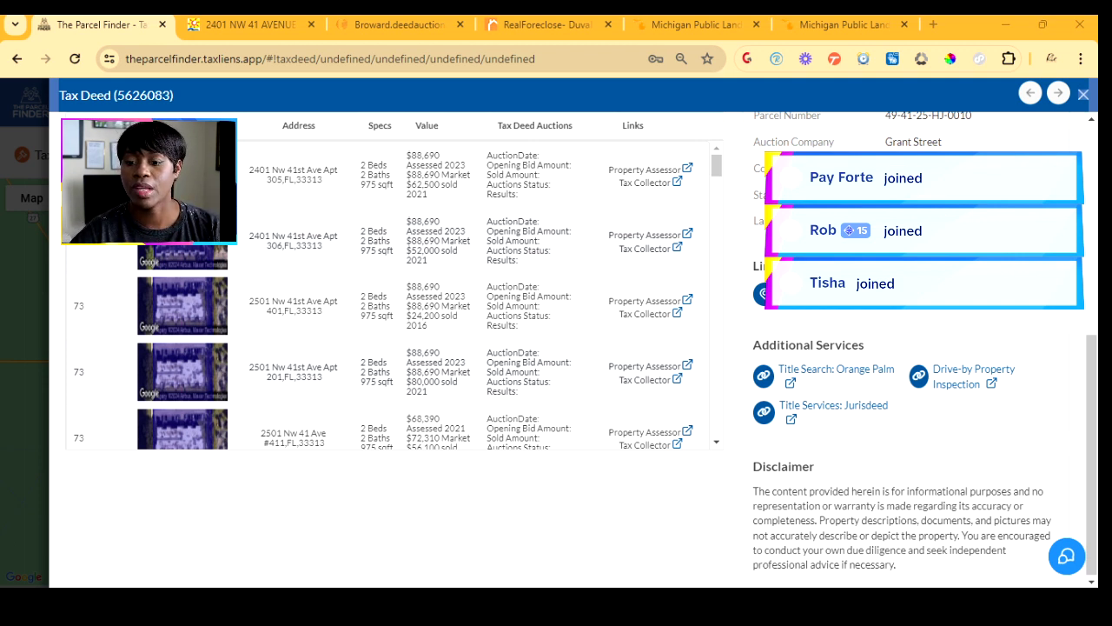
- Close the tax deed details to return to Broward's map of 80 tax deed properties
left_click(1084, 95)
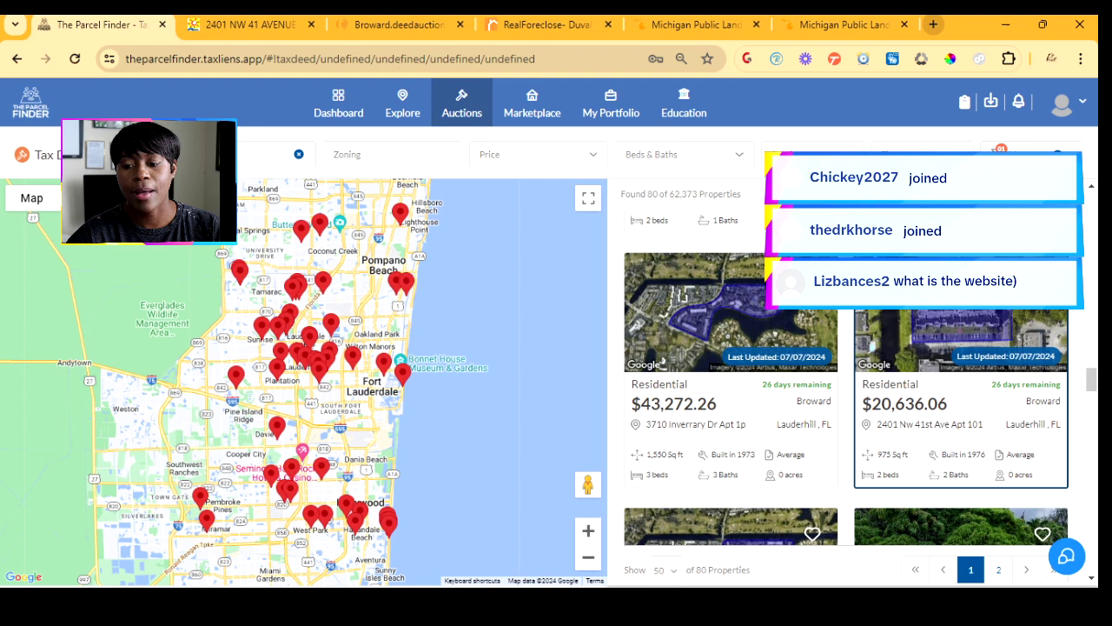
- Load redlotuschic.com in a new browser tab
left_click(934, 25)
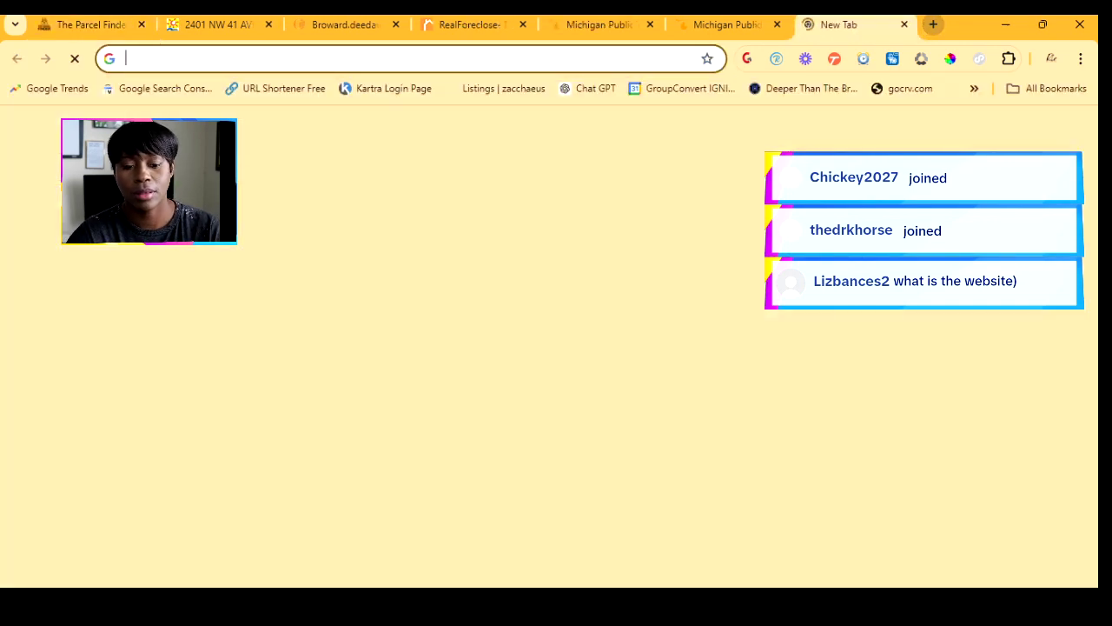
type("red")
key("BackSpace")
type(";ot")
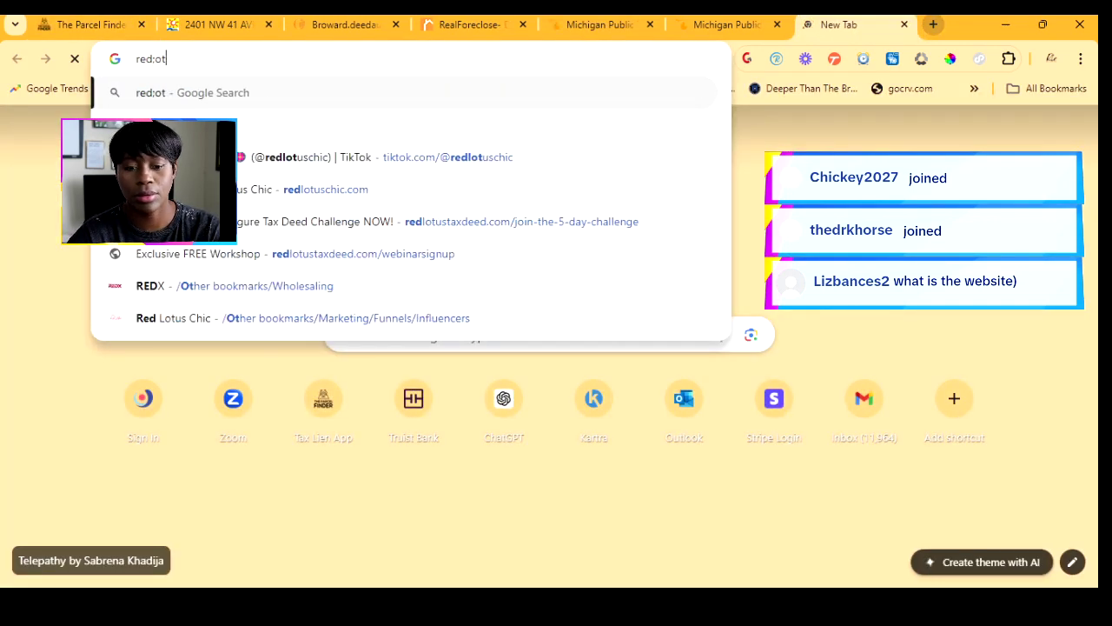
key("BackSpace")
key("BackSpace")
key("BackSpace")
type("lotuschic.com")
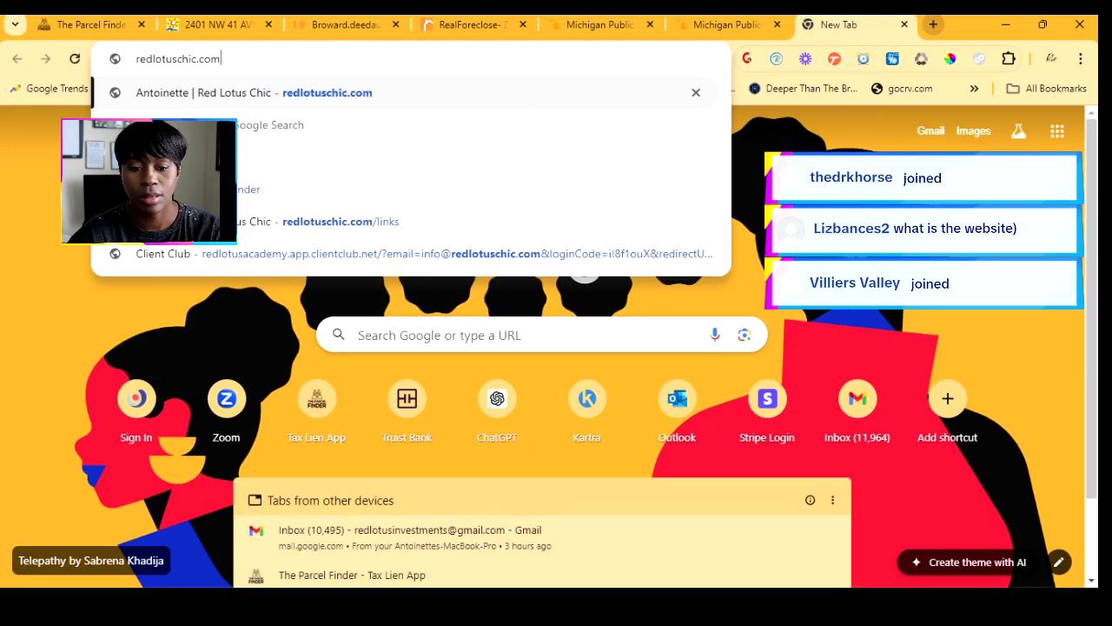
key("Return")
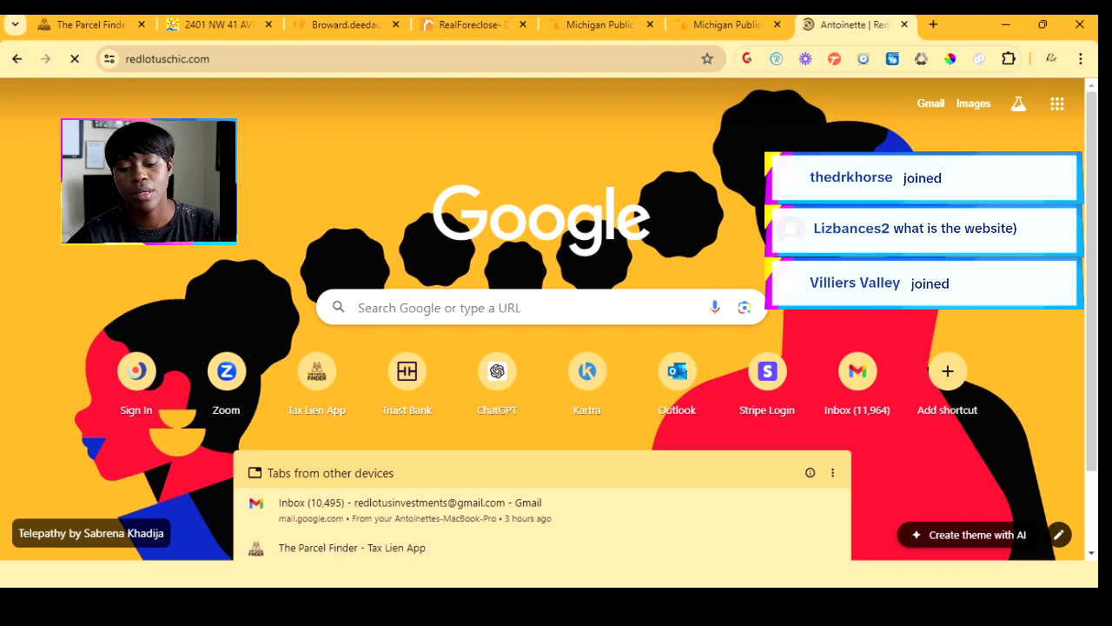
- Look over the August 26th–30th 5-Day Six Figure Challenge and 7-day Parcel Finder trial offers
scroll(543, 330, "down", 4)
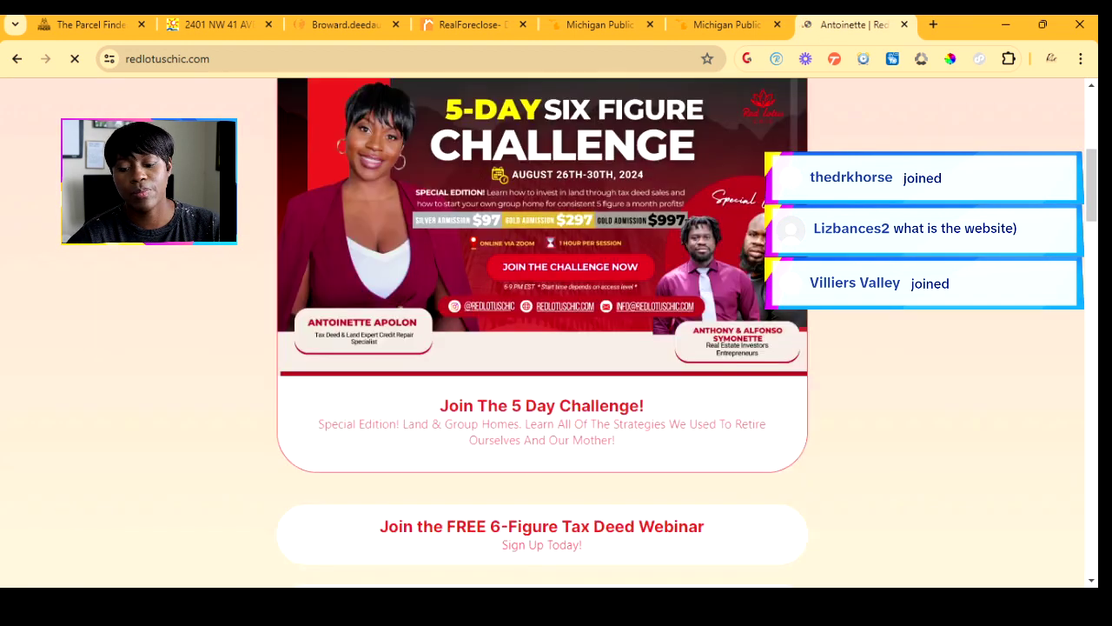
scroll(542, 330, "down", 3)
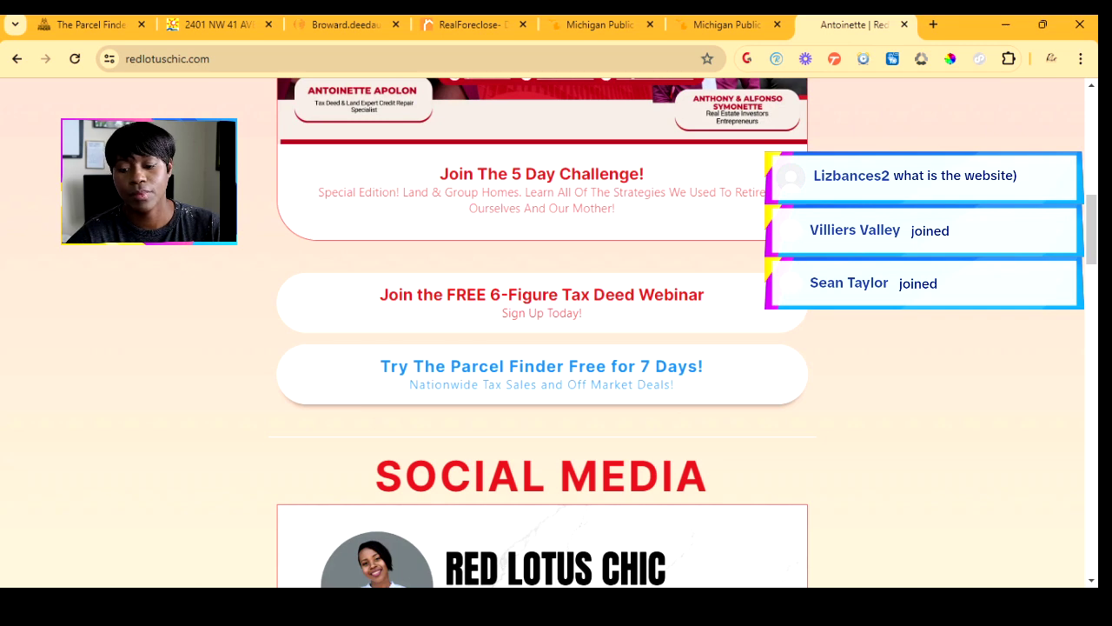
scroll(543, 331, "up", 8)
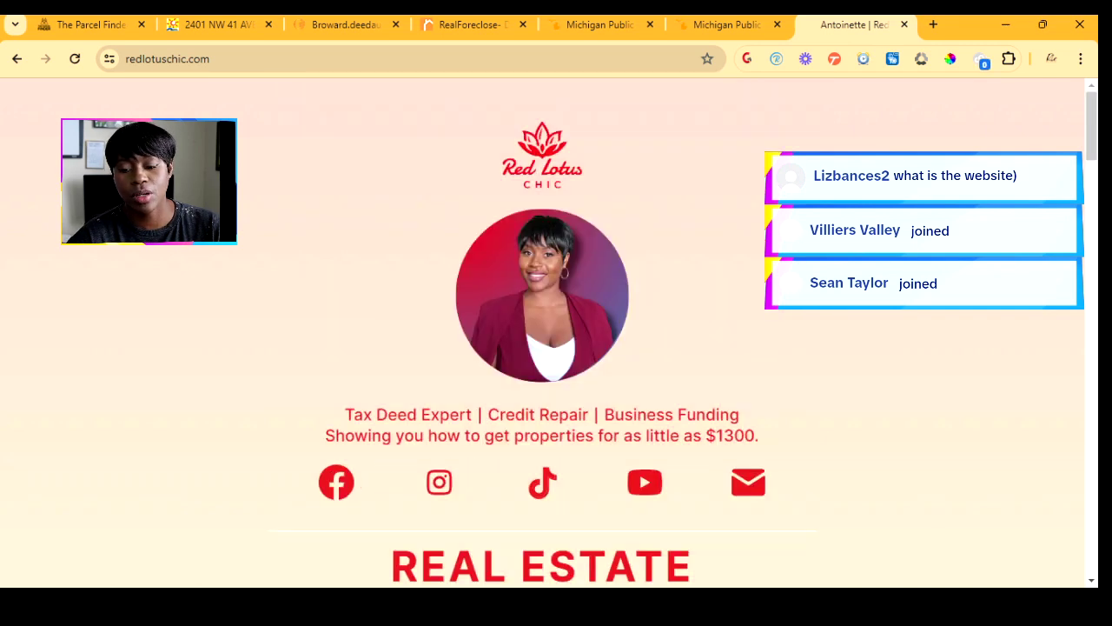
scroll(543, 330, "down", 6)
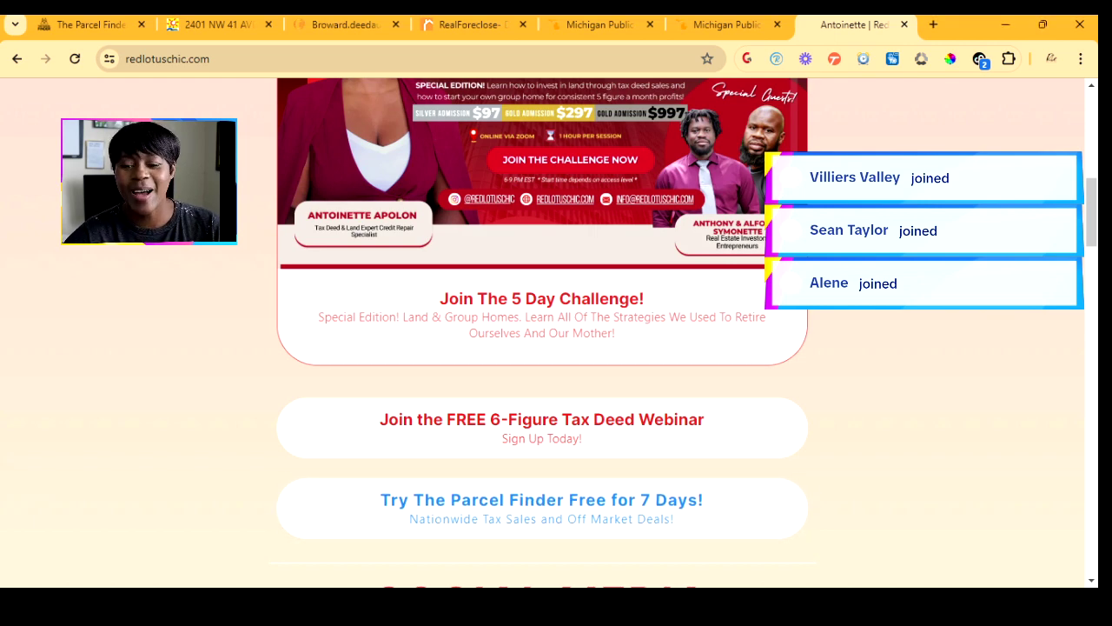
scroll(543, 330, "up", 2)
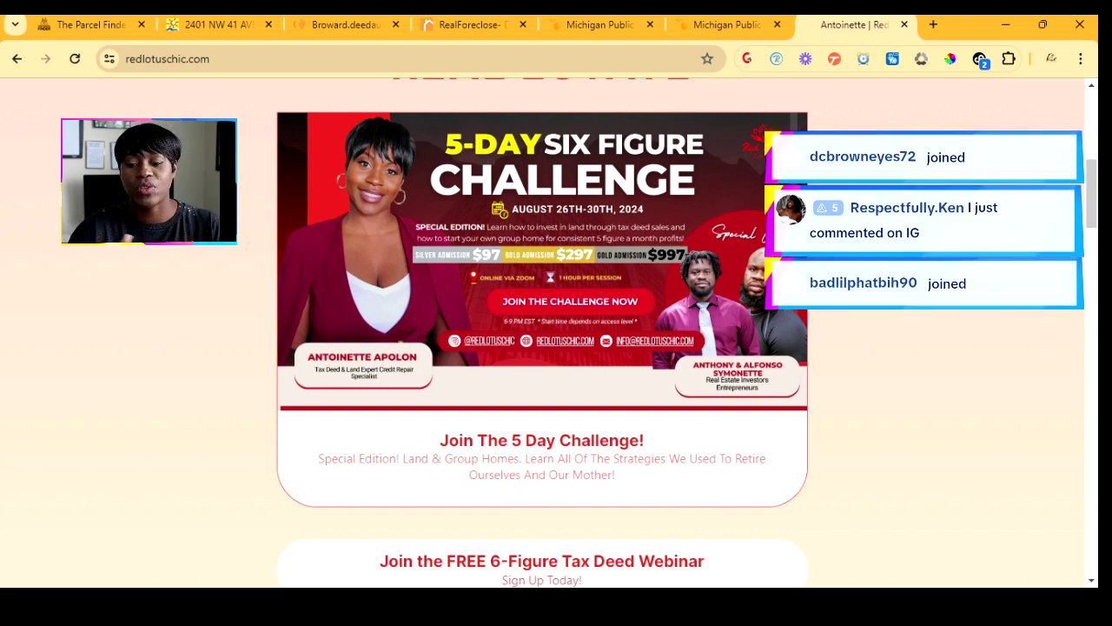
scroll(542, 348, "down", 3)
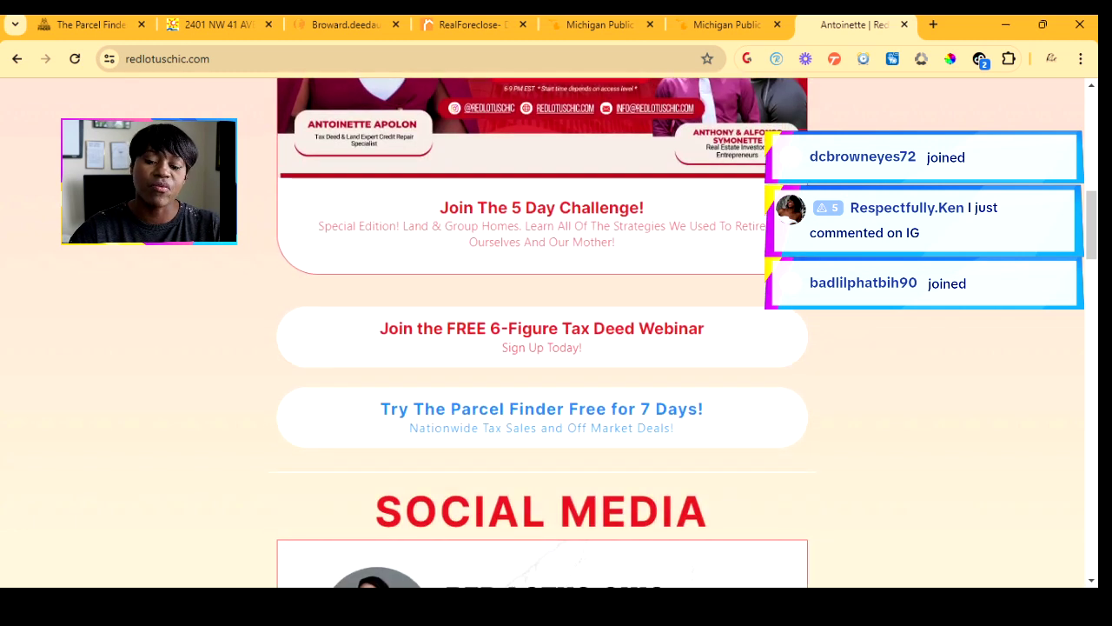
- Open The Parcel Finder home page via the 'Try The Parcel Finder Free for 7 Days!' button
left_click(542, 409)
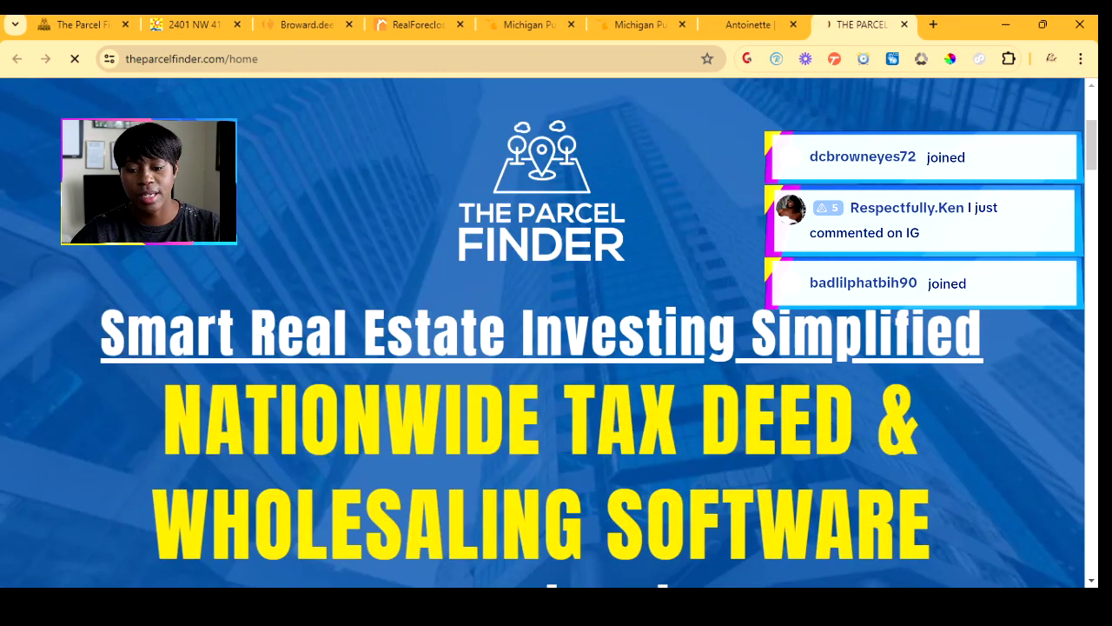
scroll(542, 347, "down", 3)
scroll(542, 348, "down", 10)
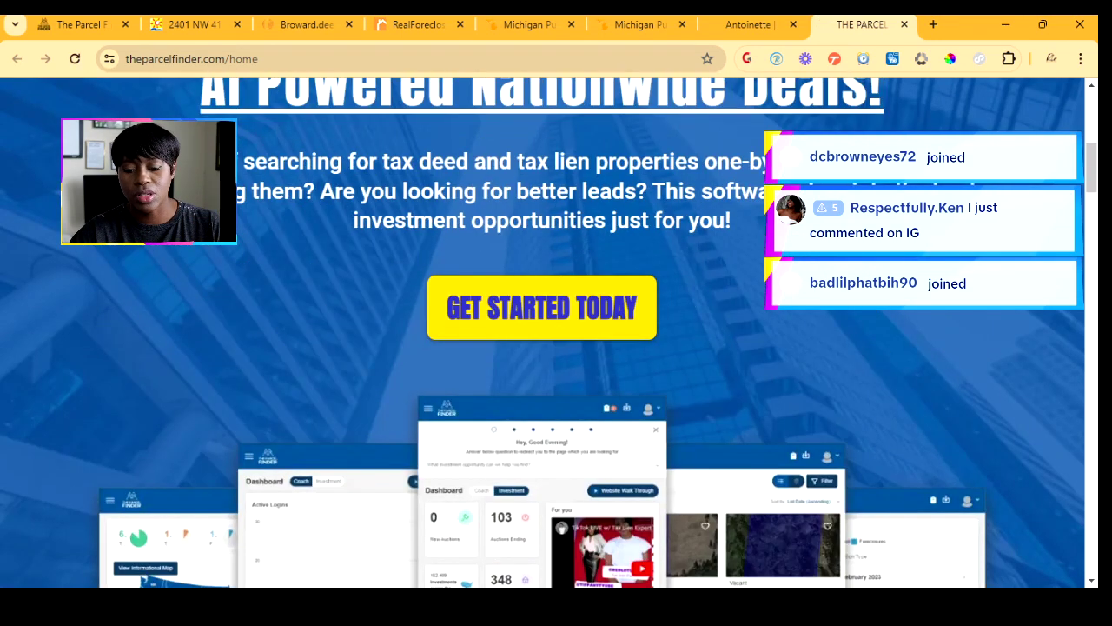
scroll(542, 347, "up", 15)
scroll(542, 348, "down", 10)
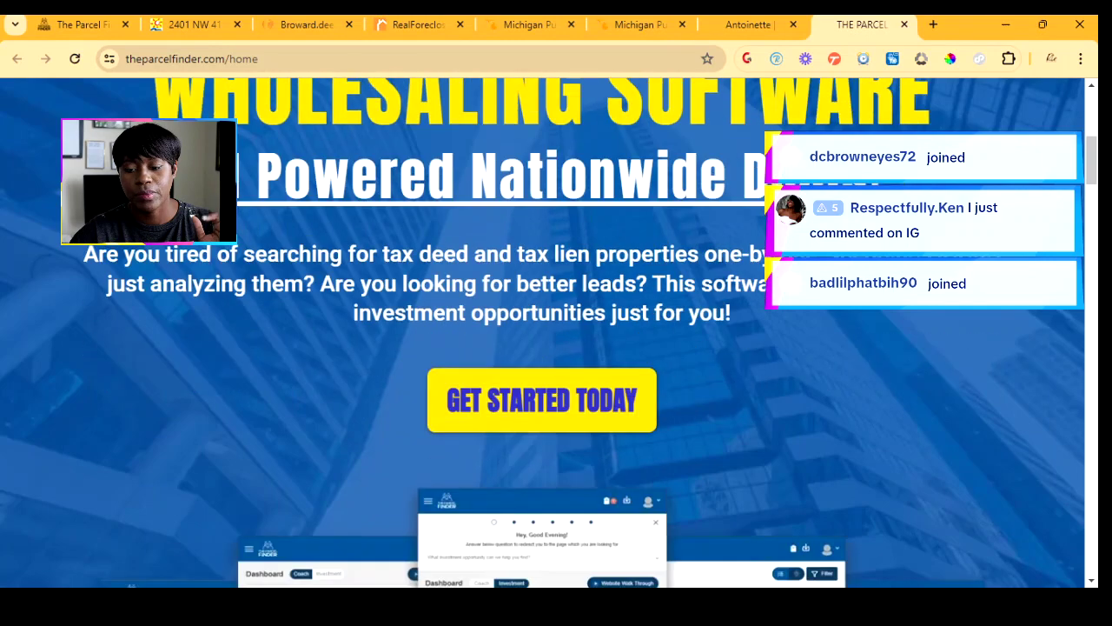
- Scroll down to the Pricing Plans: $145 monthly, annual at $825 or $1297
scroll(542, 347, "down", 6)
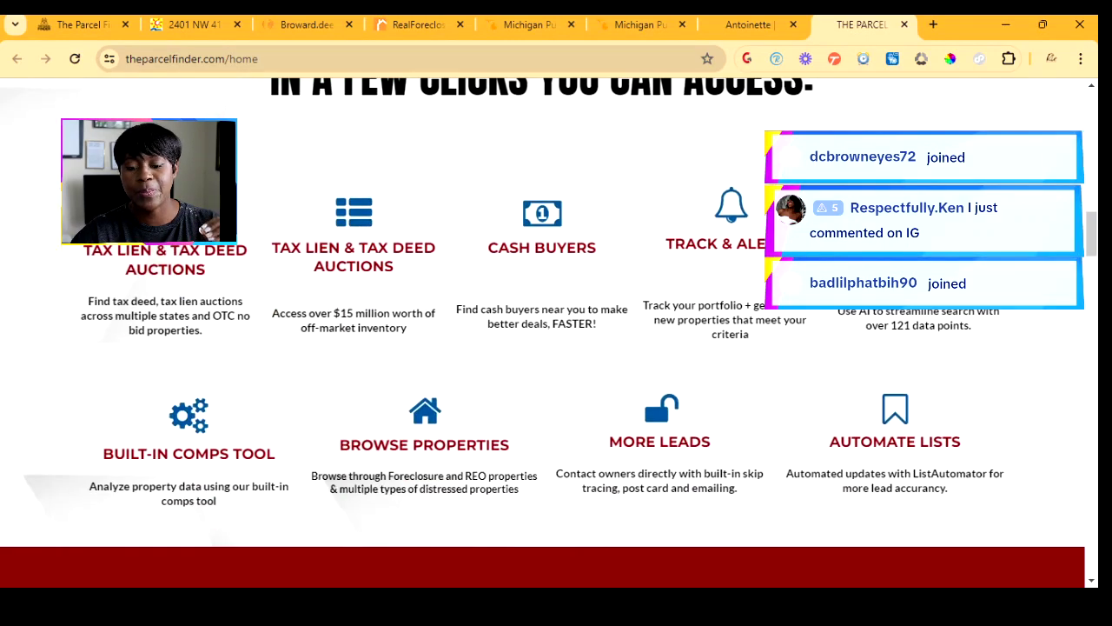
scroll(542, 348, "down", 3)
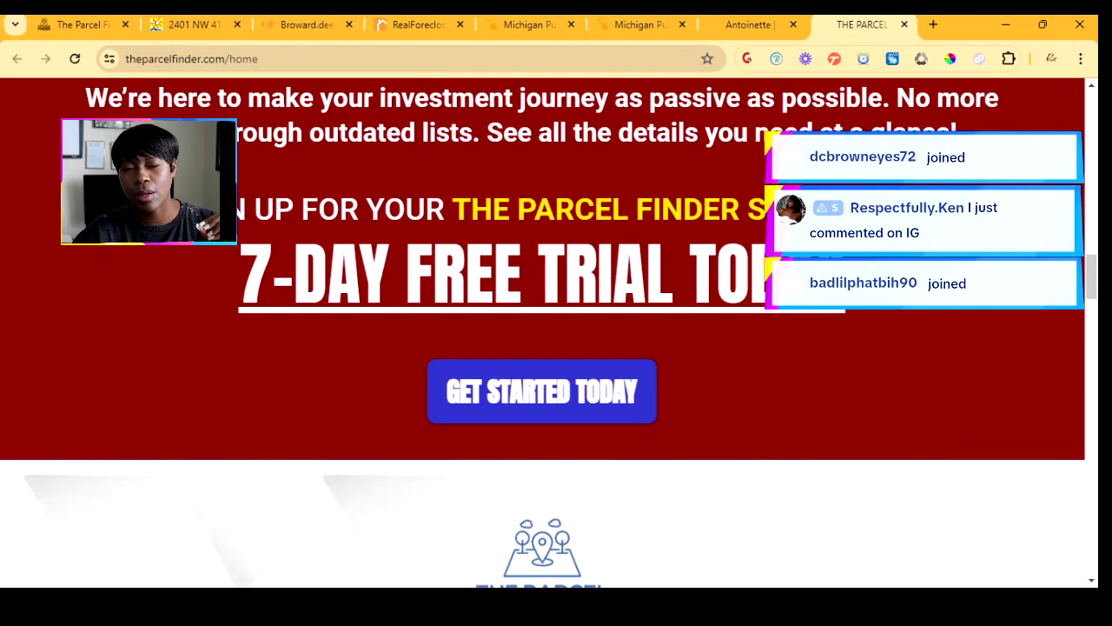
scroll(542, 348, "down", 8)
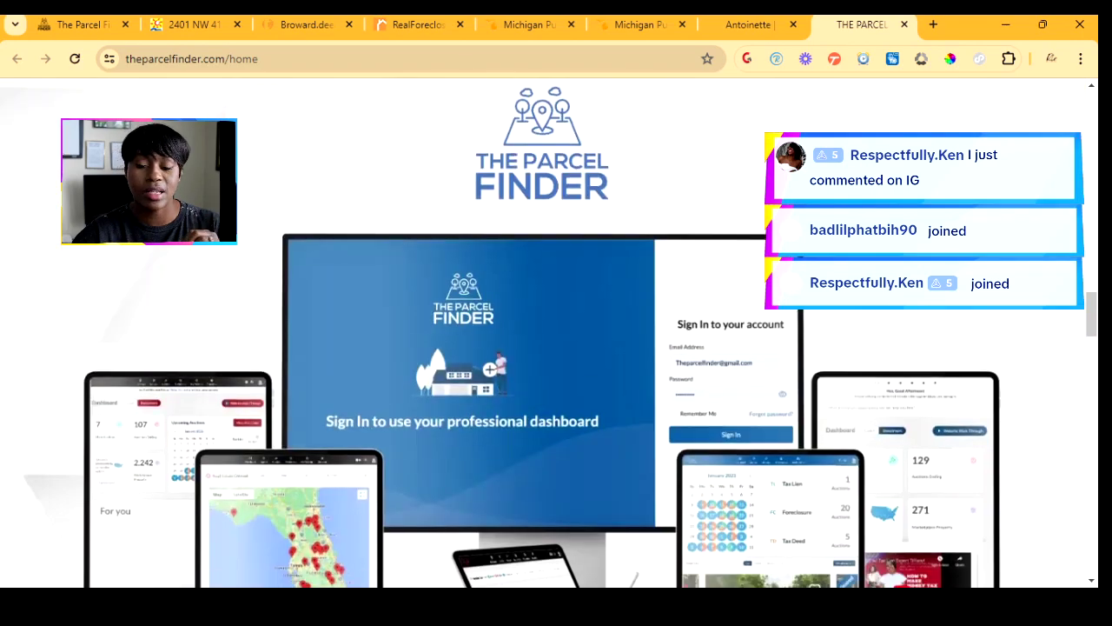
scroll(542, 348, "up", 3)
scroll(542, 347, "down", 15)
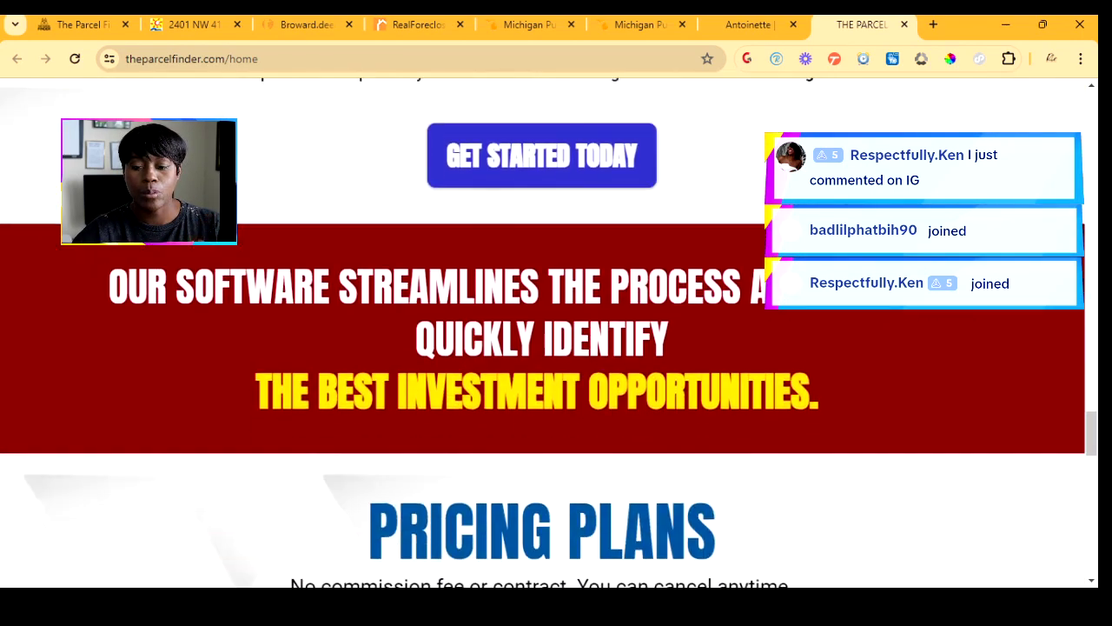
scroll(542, 347, "down", 1)
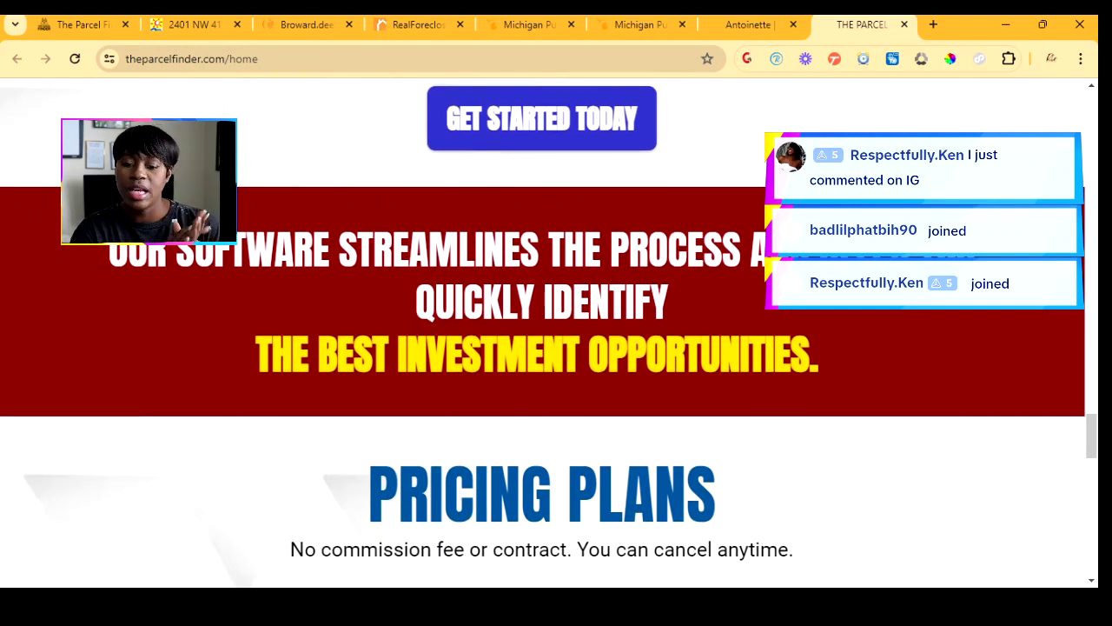
scroll(548, 332, "down", 6)
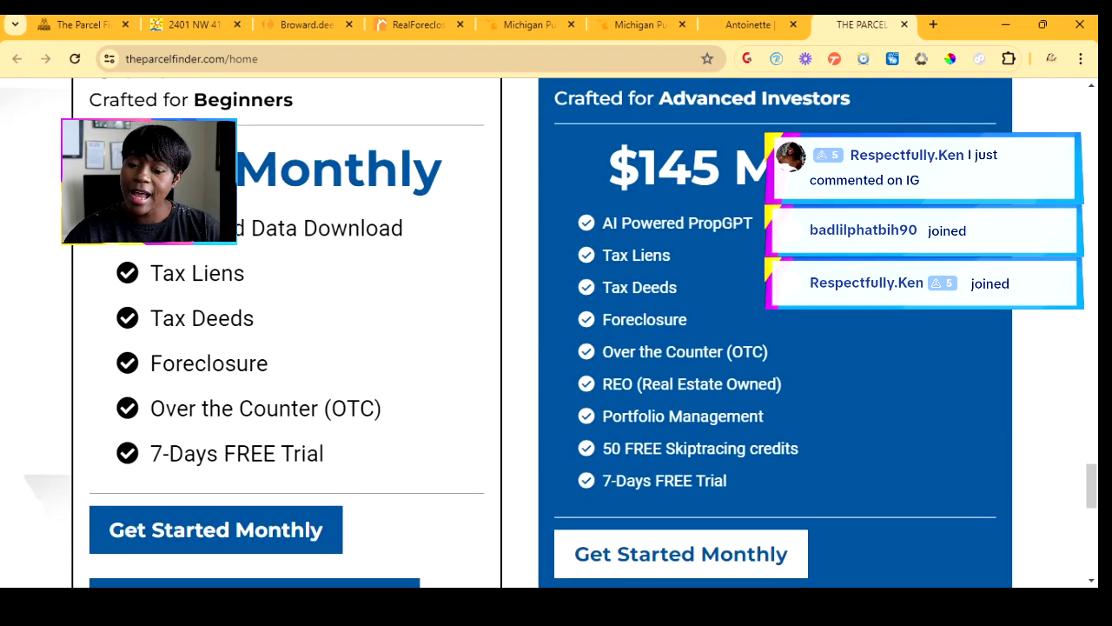
scroll(556, 348, "down", 2)
scroll(556, 348, "down", 3)
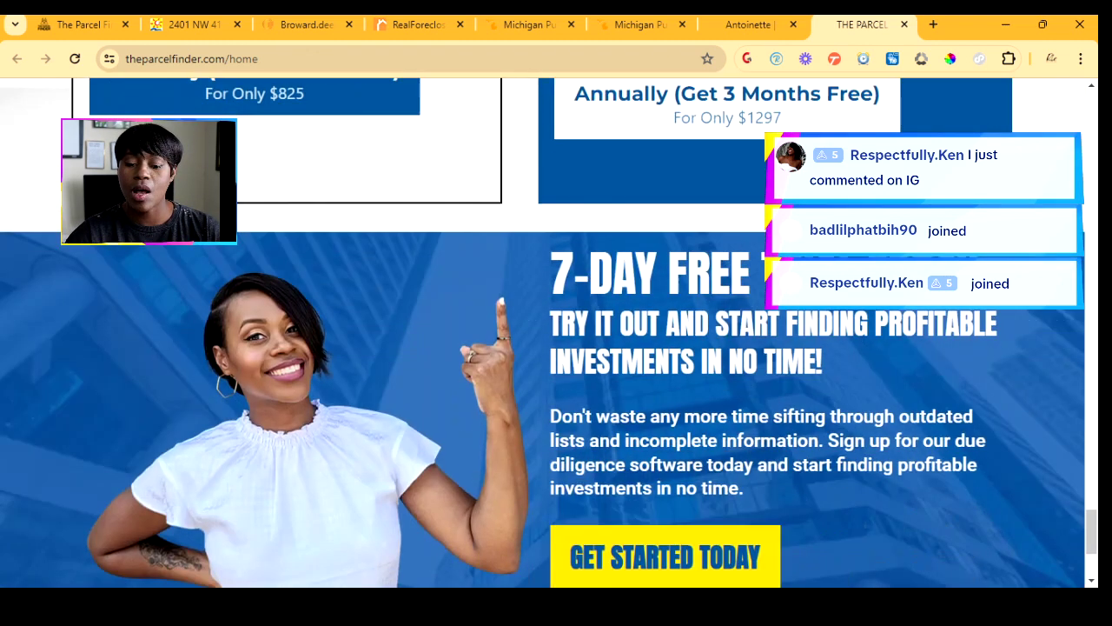